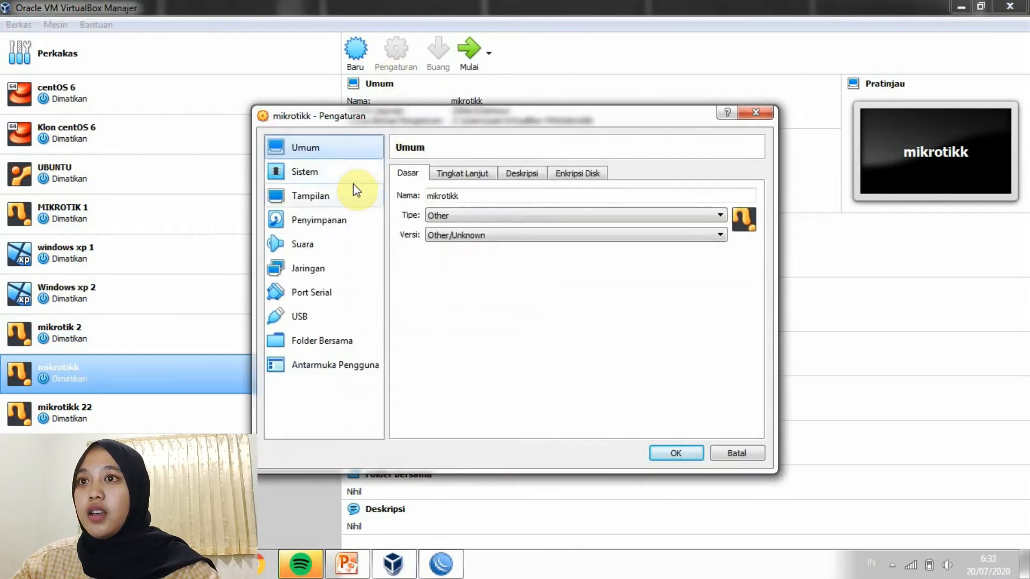
# Review the boot order, moving Optik down and then back to first place
pyautogui.click(353, 181)
pyautogui.click(495, 226)
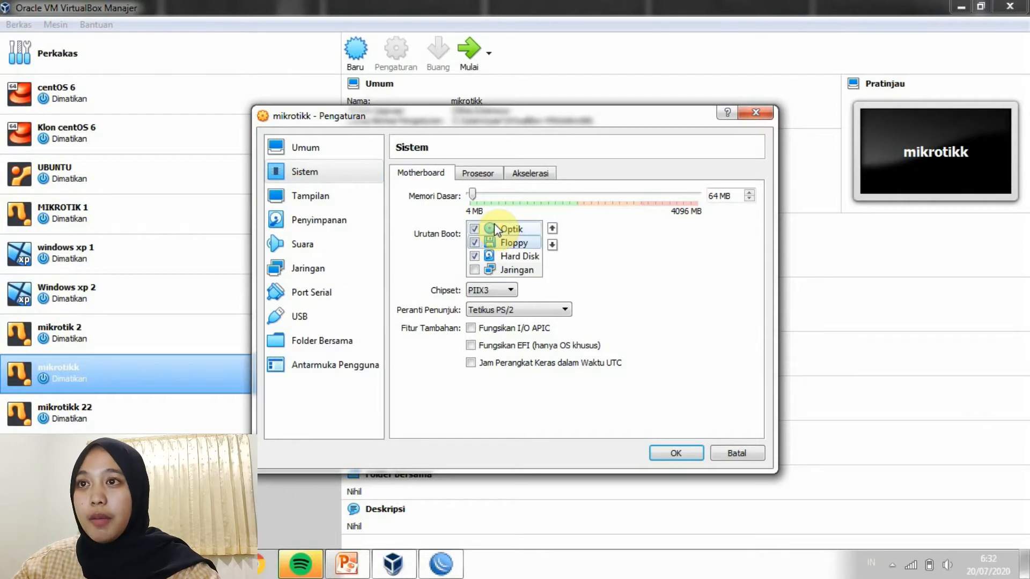
pyautogui.click(511, 228)
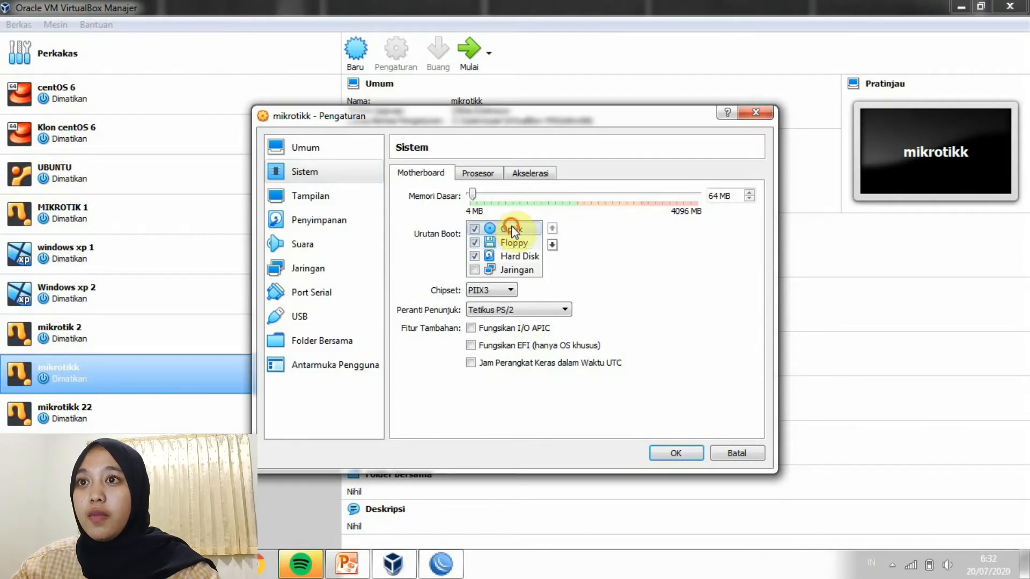
pyautogui.click(552, 244)
pyautogui.click(552, 245)
pyautogui.click(552, 228)
pyautogui.click(552, 228)
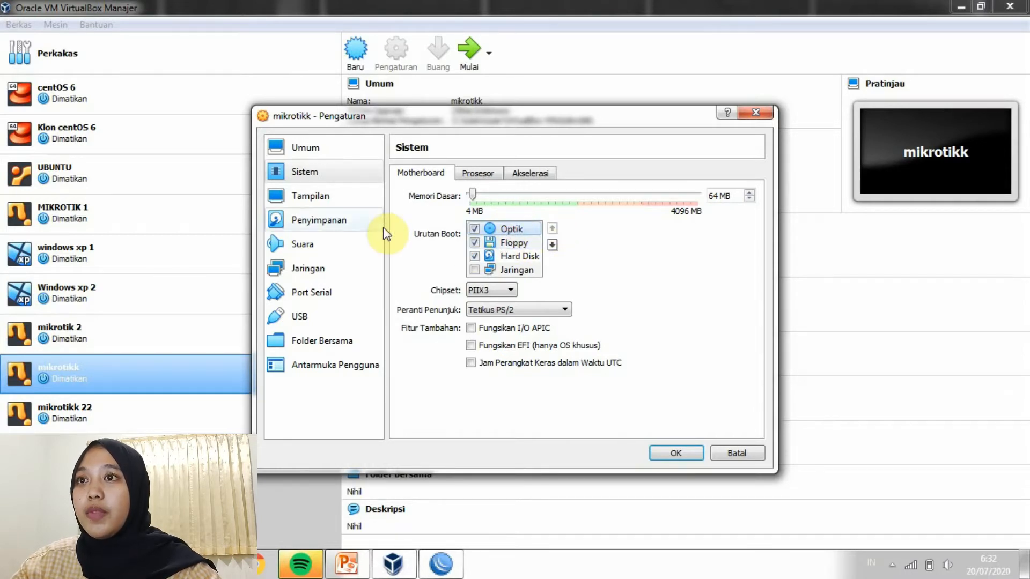
# Keep adapter 1 host-only on the VirtualBox Host-Only Ethernet Adapter, Intel PRO/1000 MT Desktop, promiscuous Allow All
pyautogui.click(348, 267)
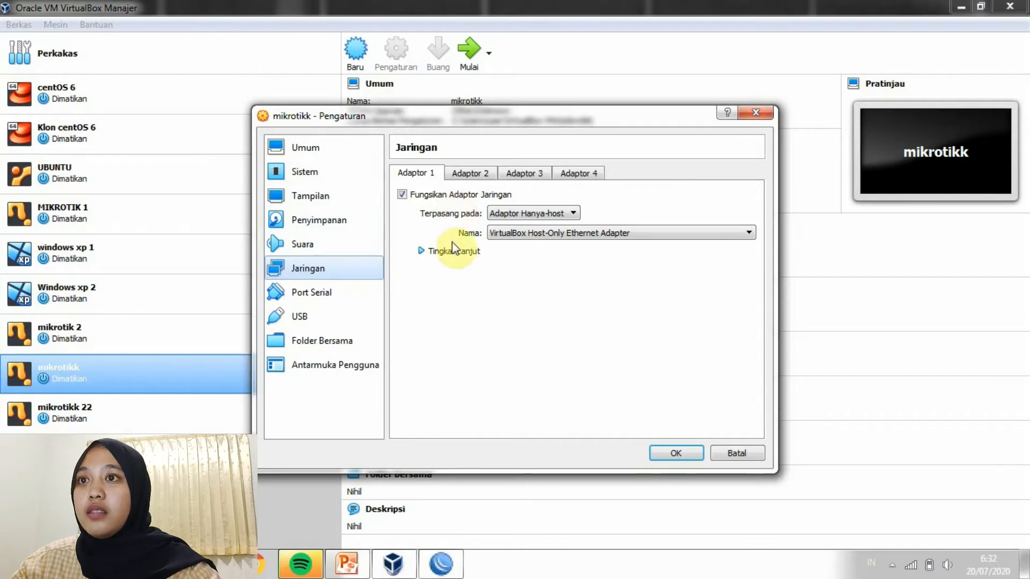
pyautogui.click(454, 252)
pyautogui.click(531, 214)
pyautogui.click(522, 275)
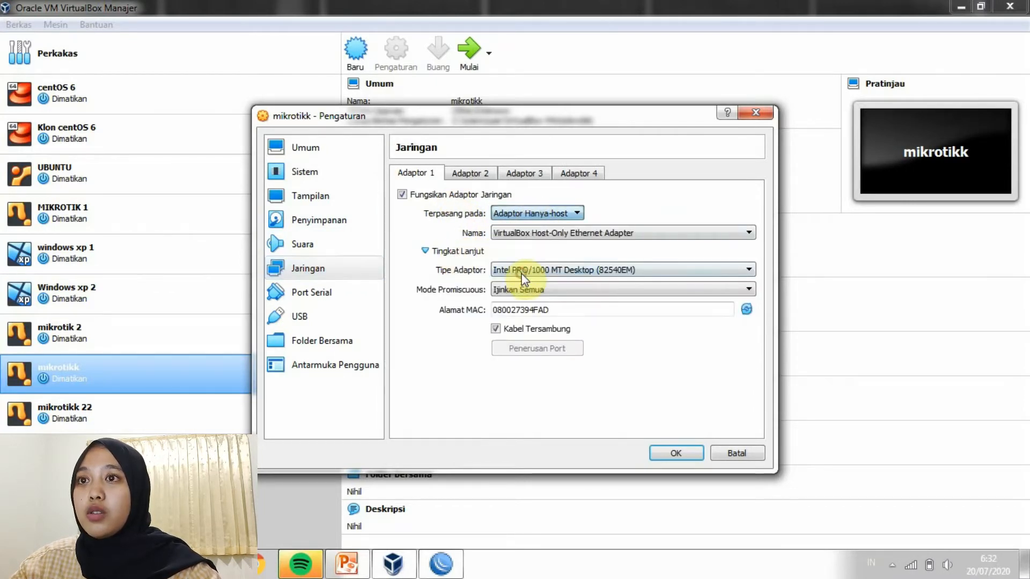
pyautogui.click(531, 233)
pyautogui.click(531, 256)
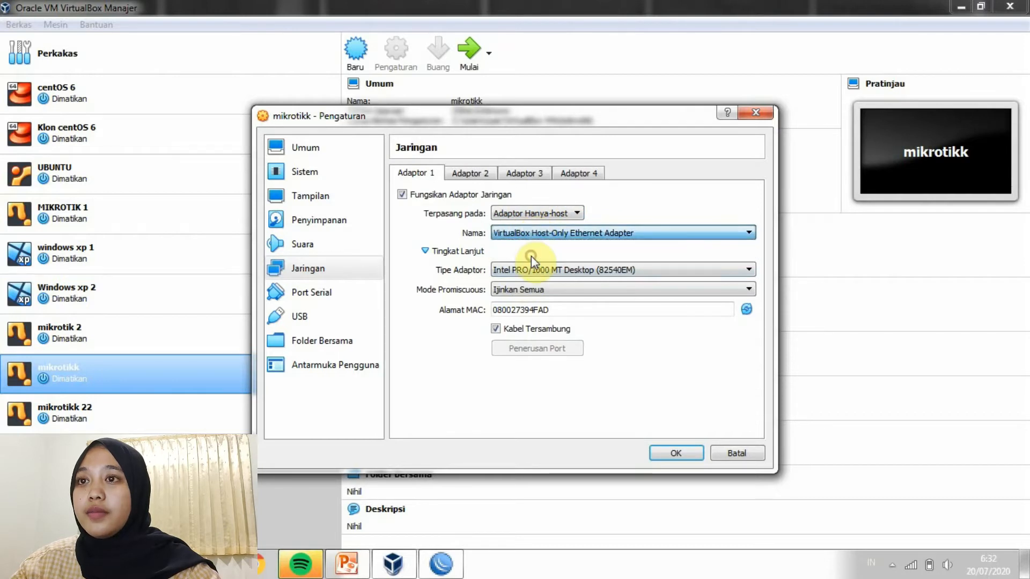
pyautogui.click(531, 269)
pyautogui.click(531, 301)
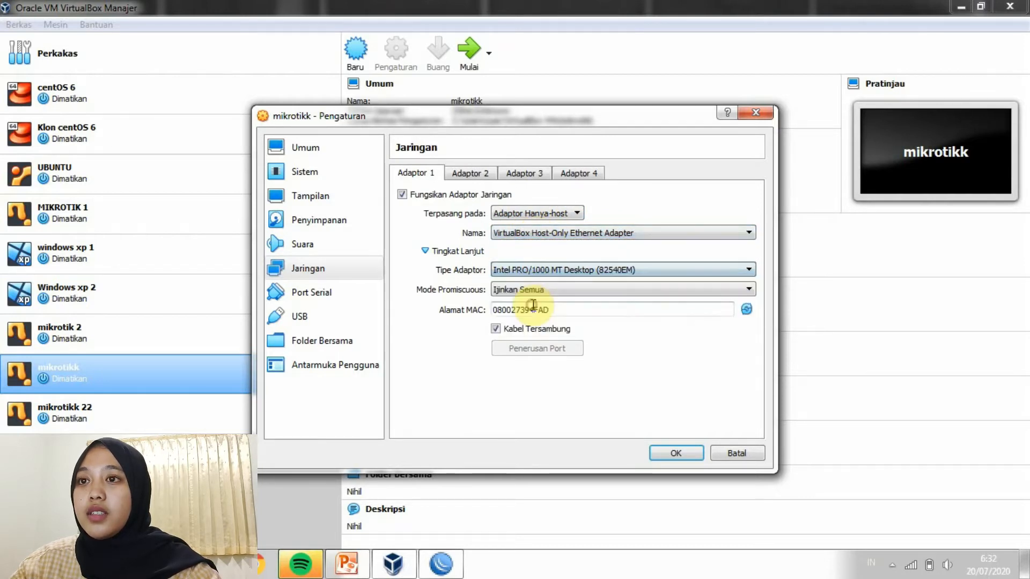
pyautogui.click(531, 290)
pyautogui.click(531, 321)
# Keep adapter 2 on internal network intnet with PCnet-FAST III and Allow All, check adapters 3–4, and save
pyautogui.click(491, 173)
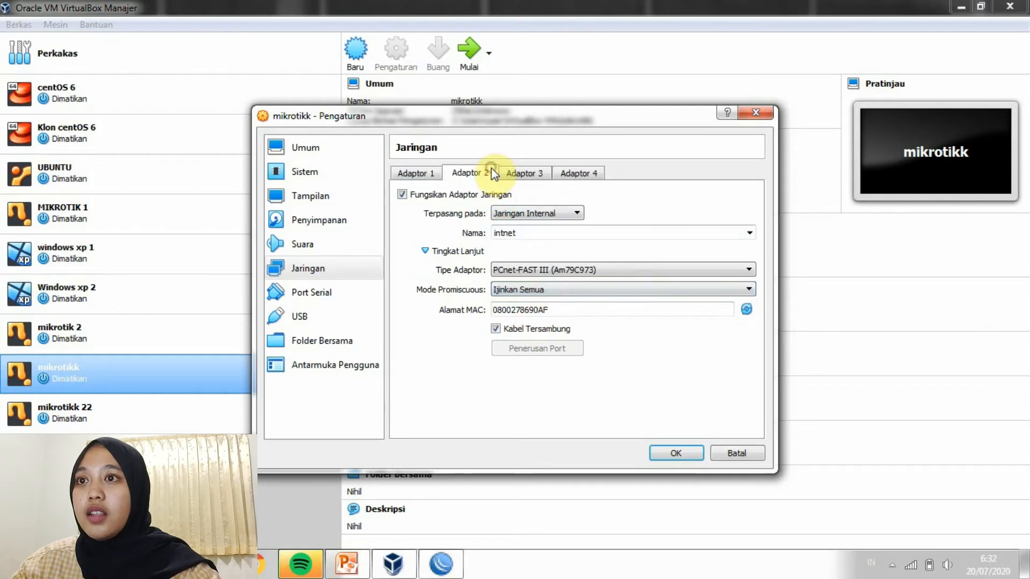
pyautogui.click(504, 215)
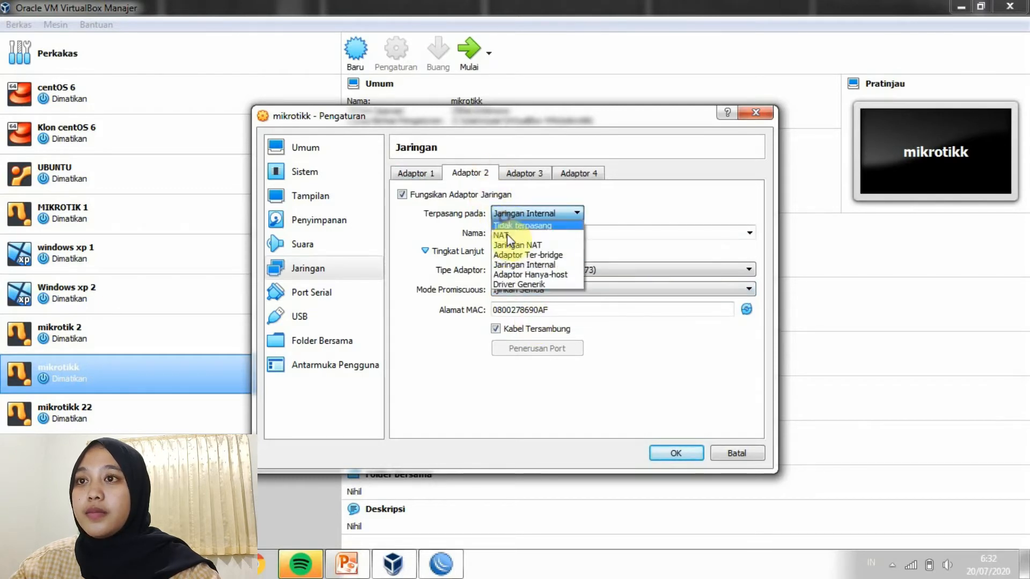
pyautogui.click(512, 264)
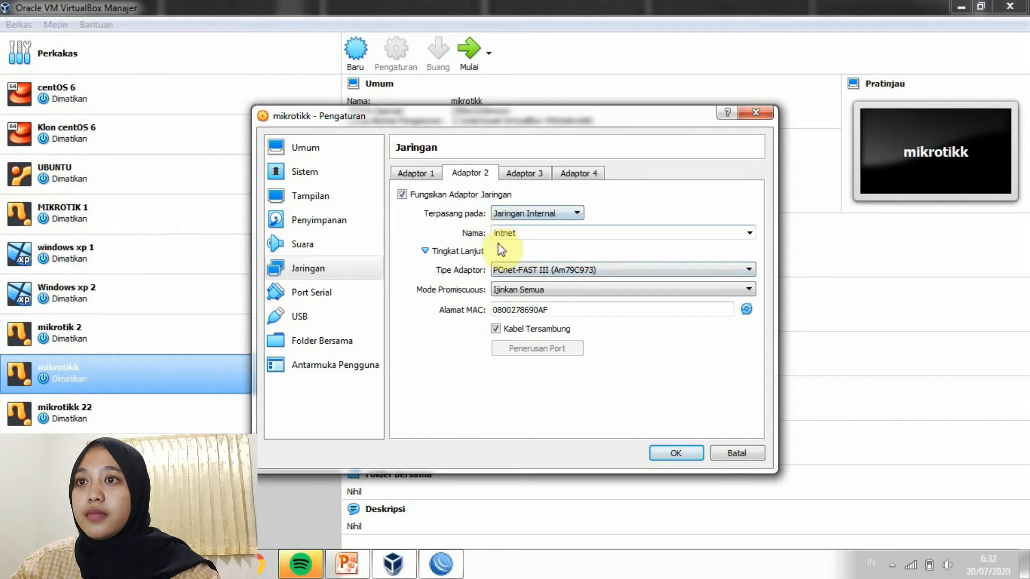
pyautogui.click(514, 272)
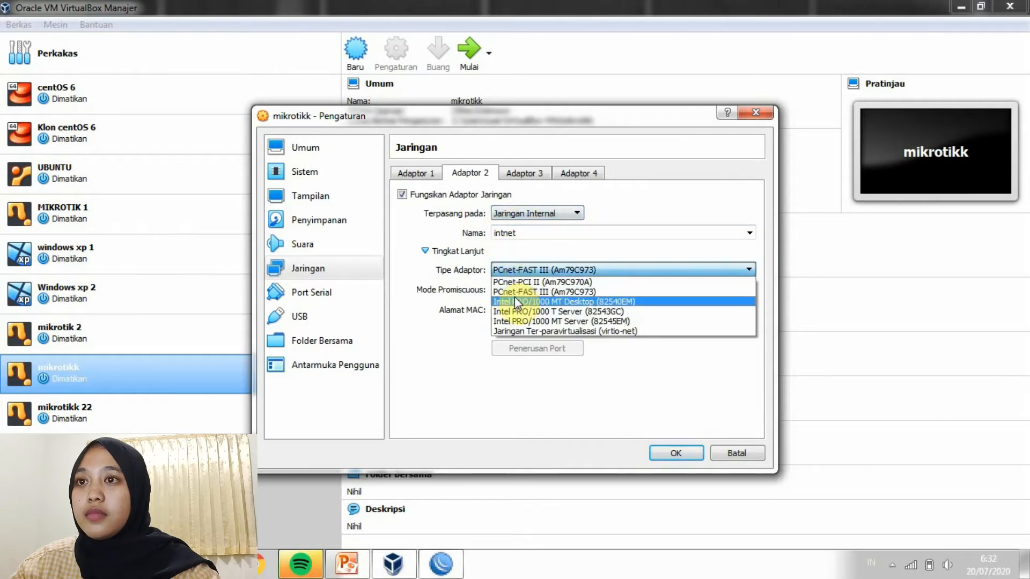
pyautogui.click(513, 289)
pyautogui.click(520, 290)
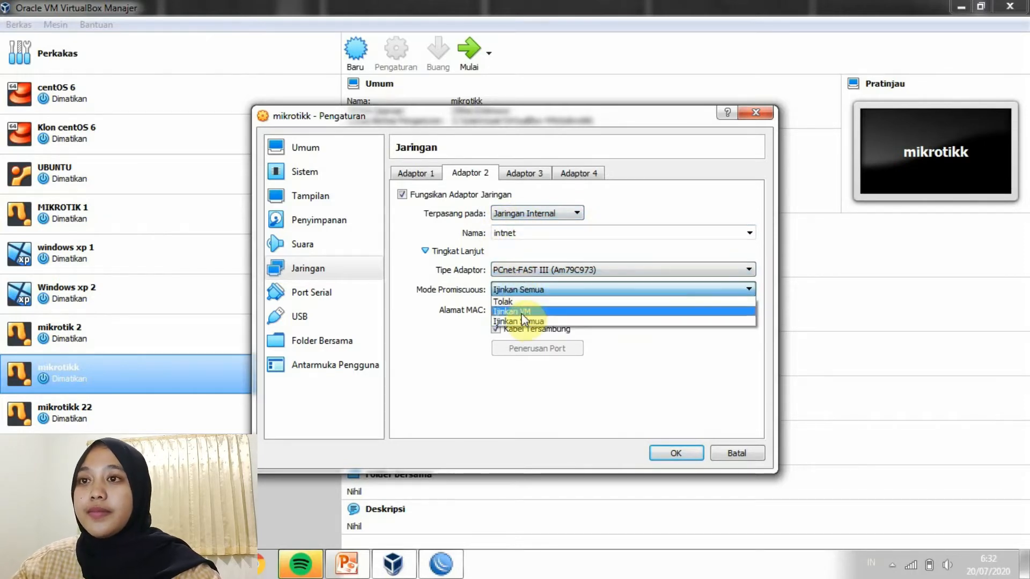
pyautogui.click(524, 321)
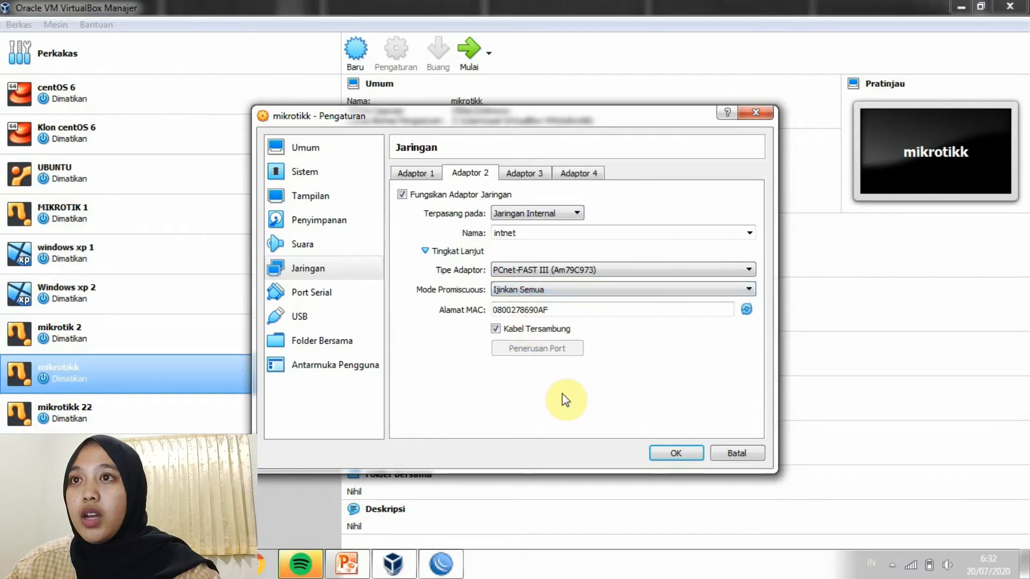
pyautogui.click(530, 173)
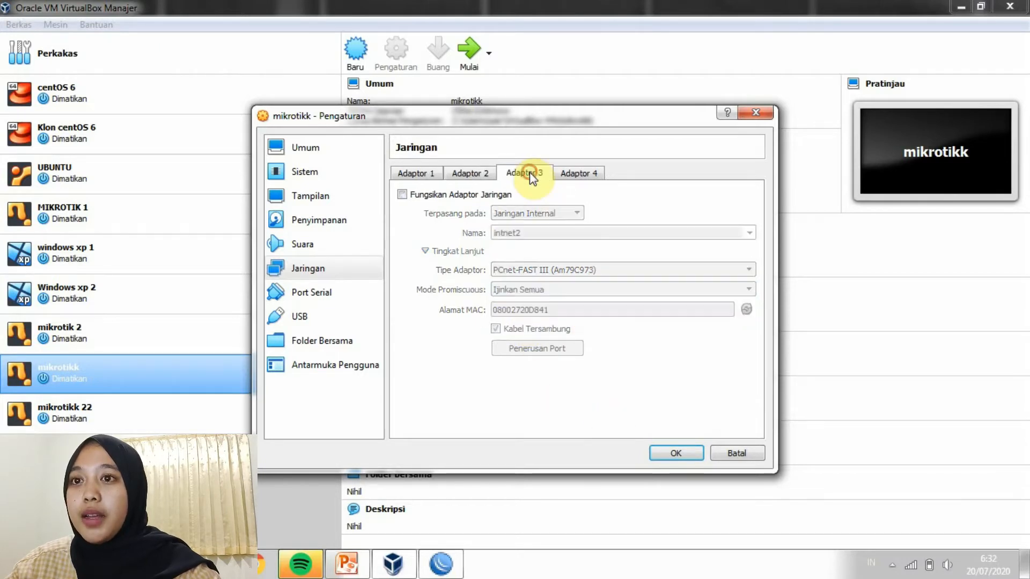
pyautogui.click(568, 176)
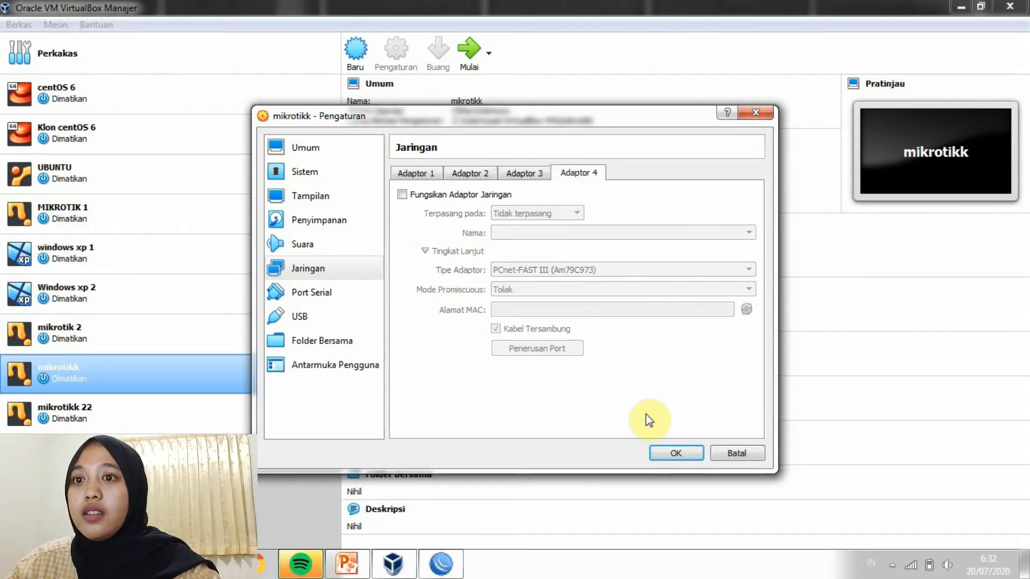
pyautogui.click(667, 452)
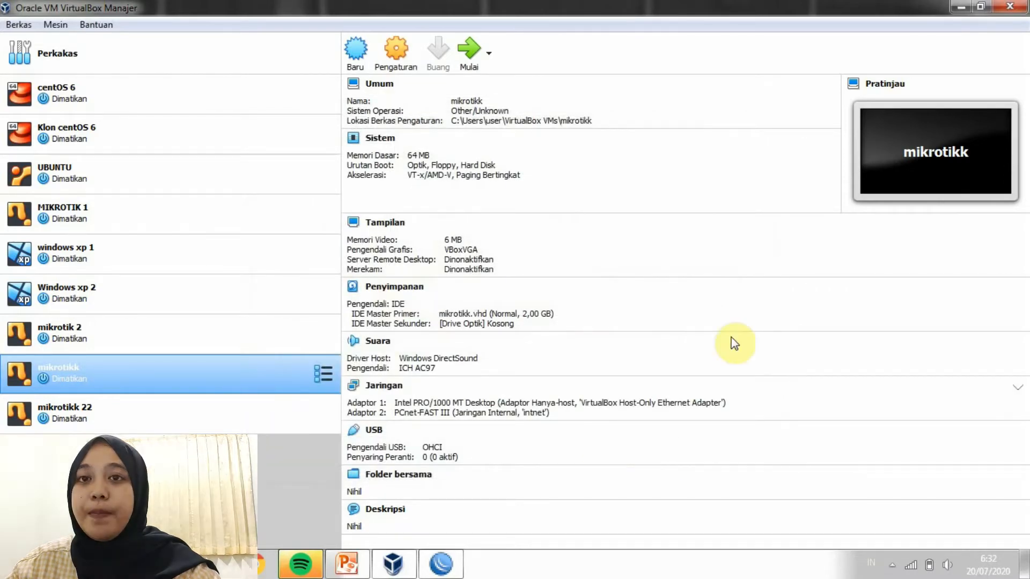
# Open the VirtualBox Host-Only Network adapter's properties from the Network and Sharing Center
pyautogui.click(960, 8)
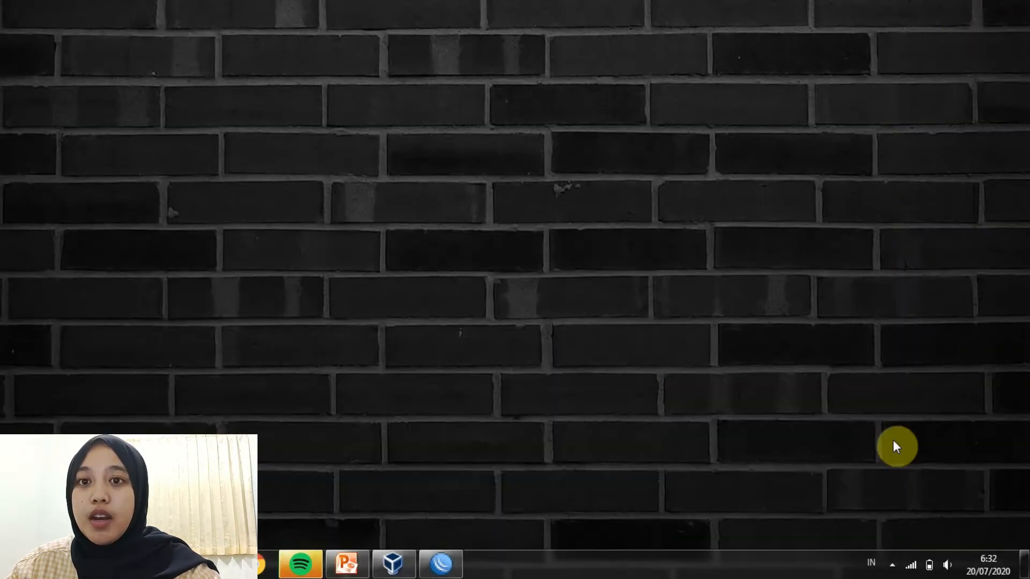
pyautogui.click(908, 573)
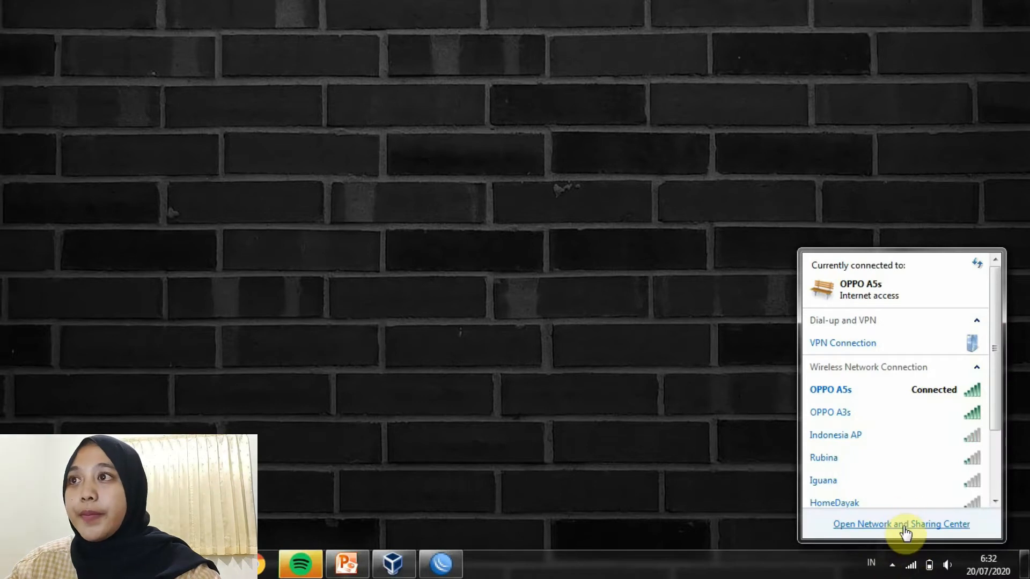
pyautogui.click(903, 525)
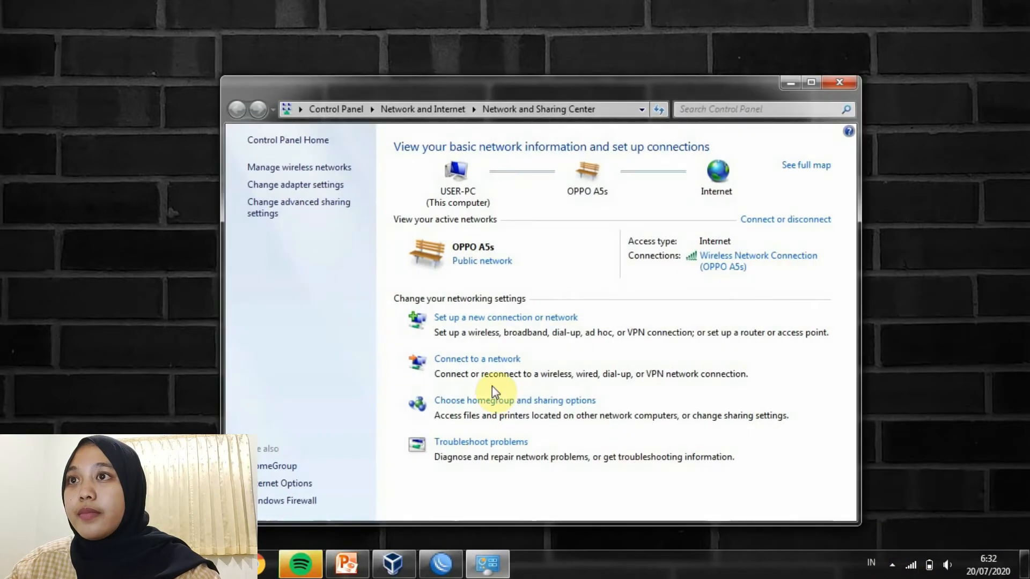
pyautogui.click(335, 188)
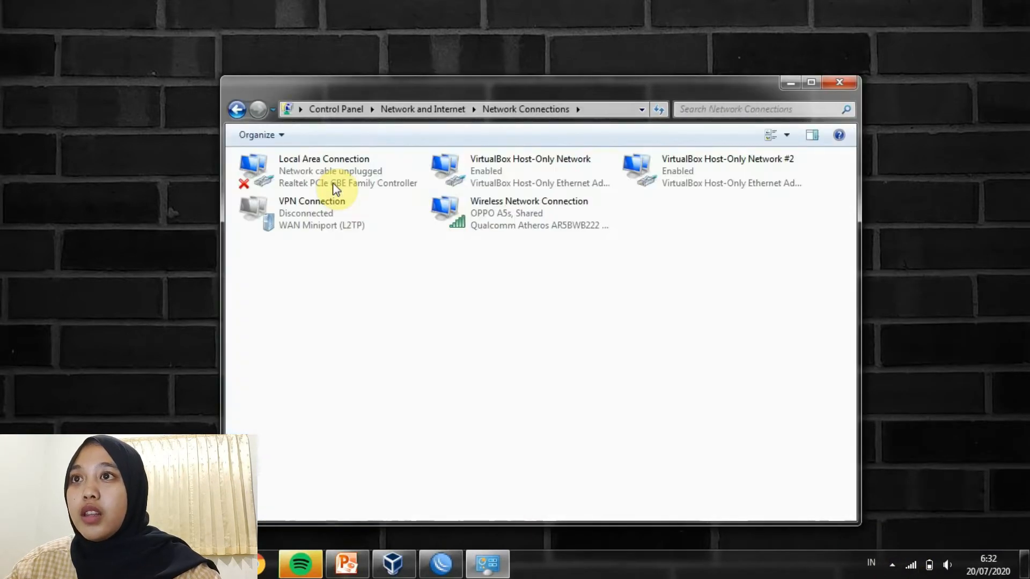
pyautogui.click(523, 180)
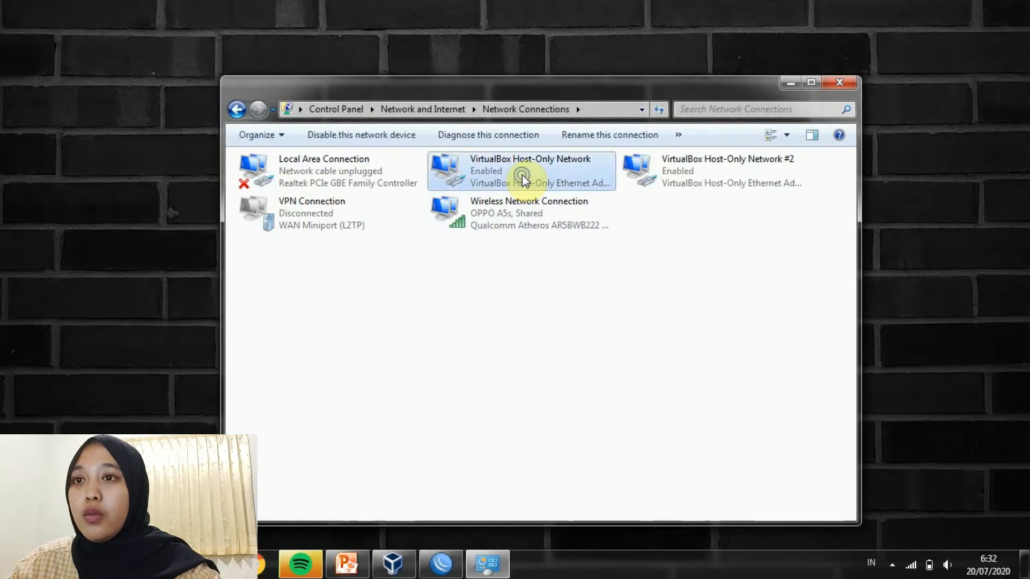
pyautogui.rightClick(522, 176)
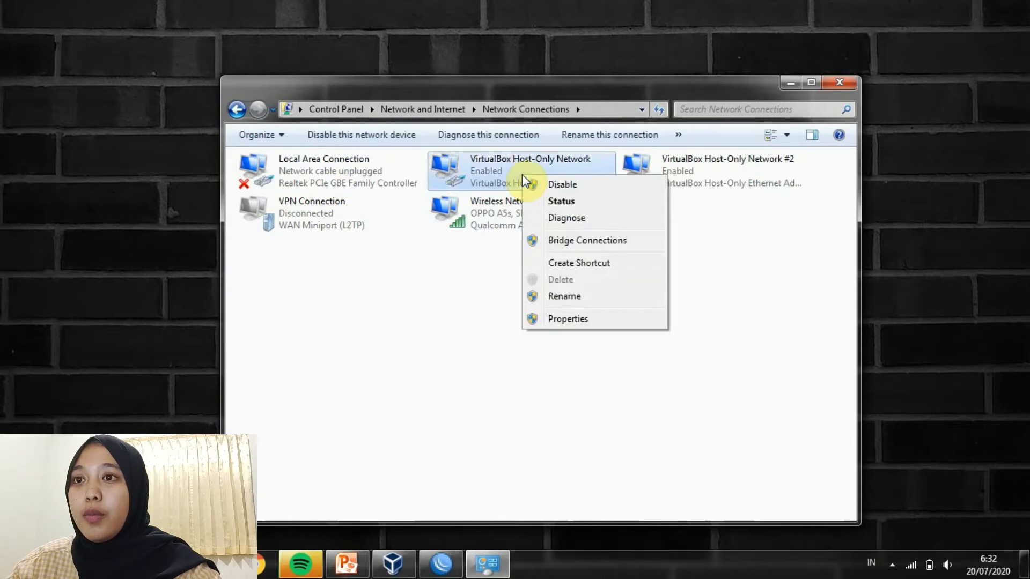
pyautogui.click(571, 318)
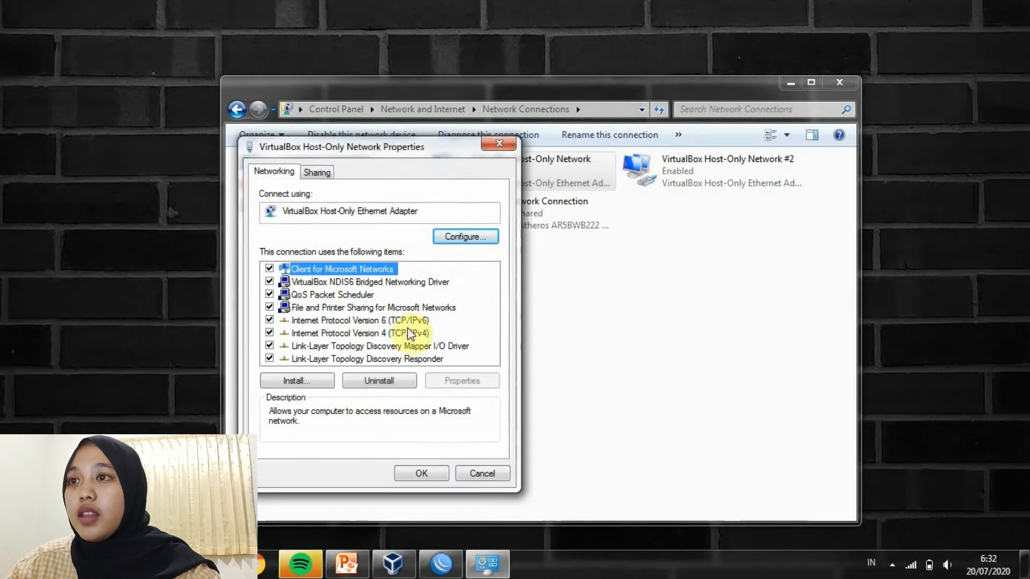
# Confirm its IPv4 address is 20.20.20.97 with mask 255.255.255.240, then close the windows
pyautogui.doubleClick(406, 333)
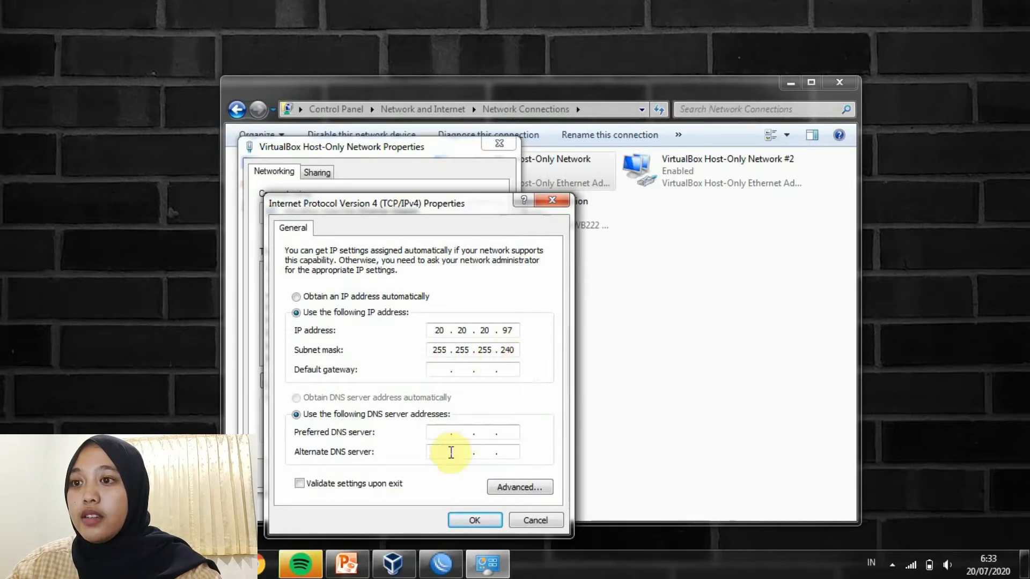
pyautogui.click(472, 519)
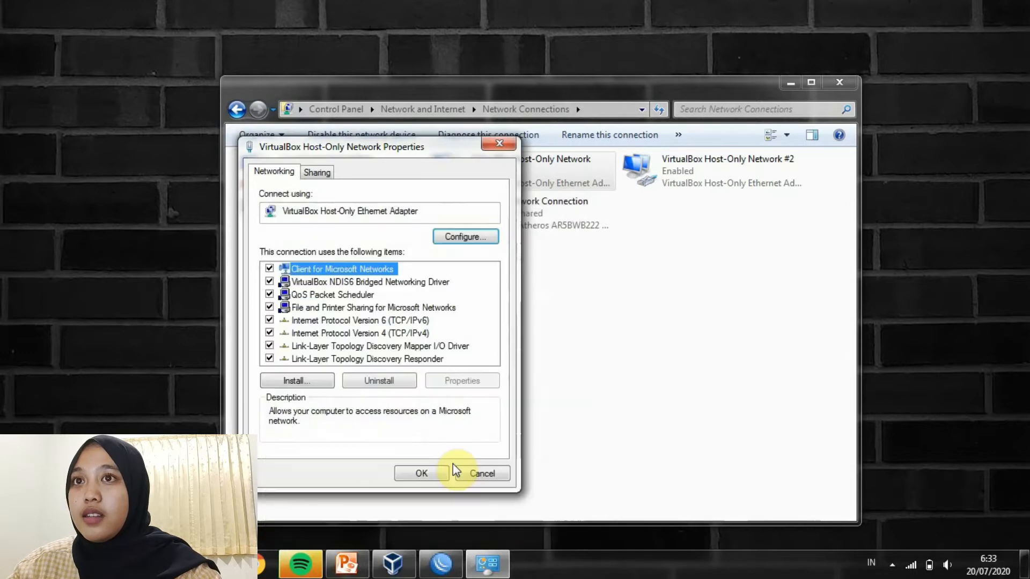
pyautogui.click(440, 472)
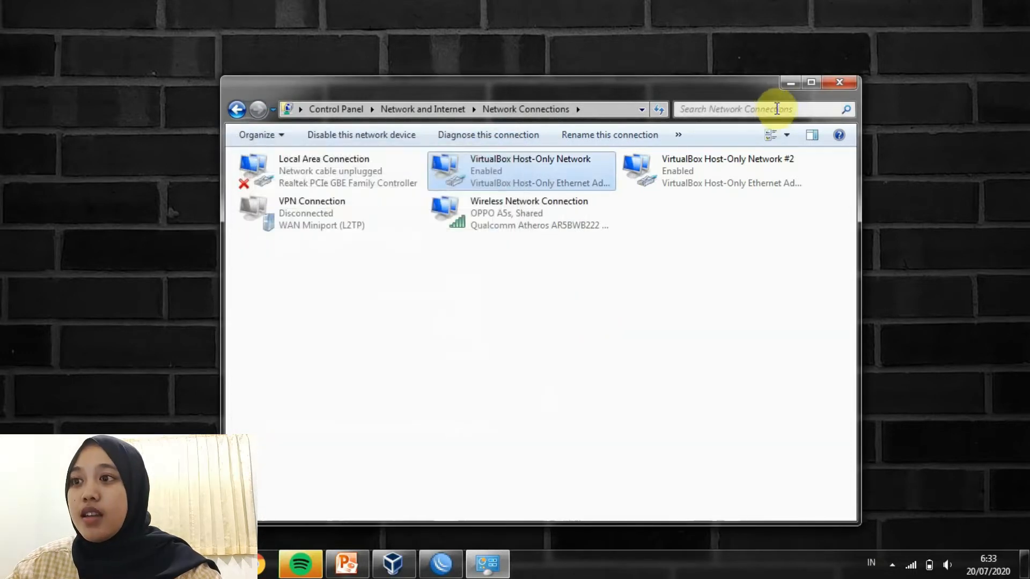
pyautogui.click(789, 82)
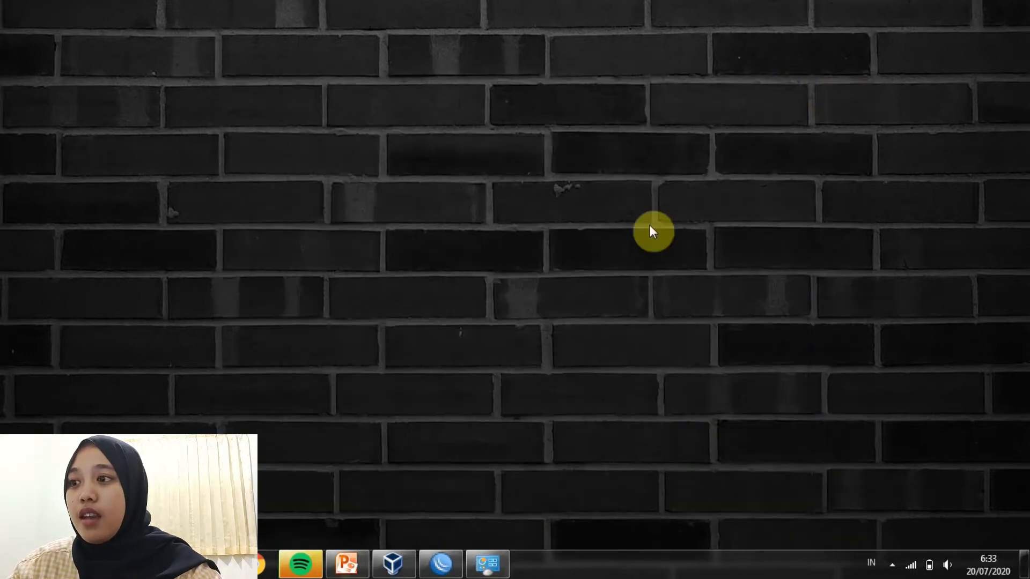
# Launch Command Prompt from the Run dialog
pyautogui.press('super+r')
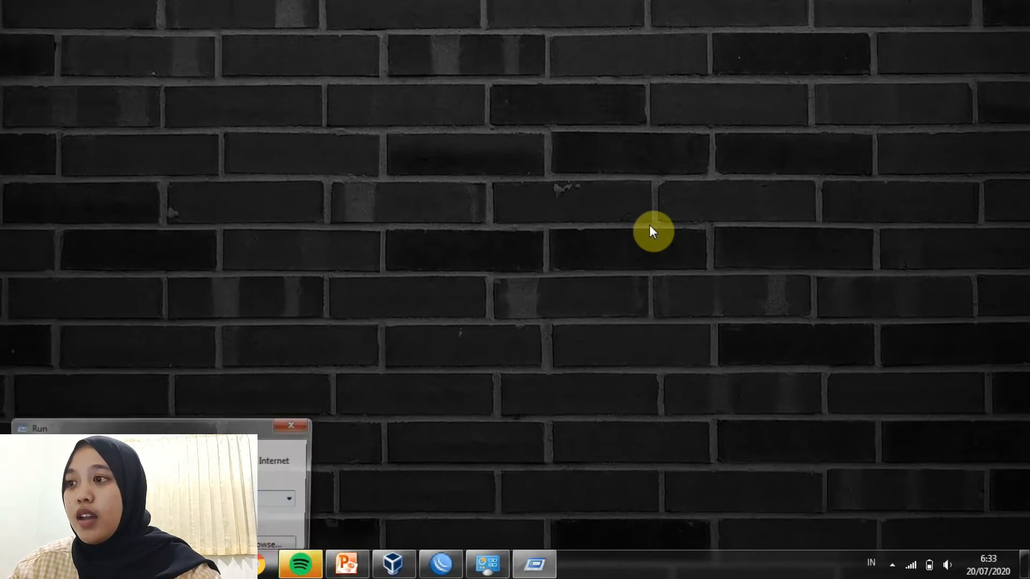
pyautogui.moveTo(209, 426); pyautogui.dragTo(591, 195)
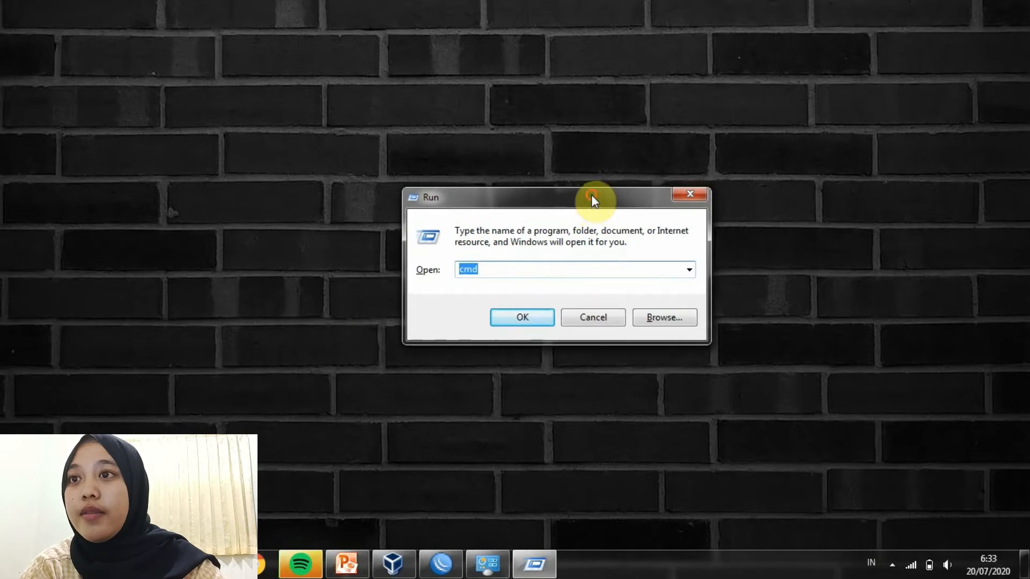
pyautogui.click(537, 266)
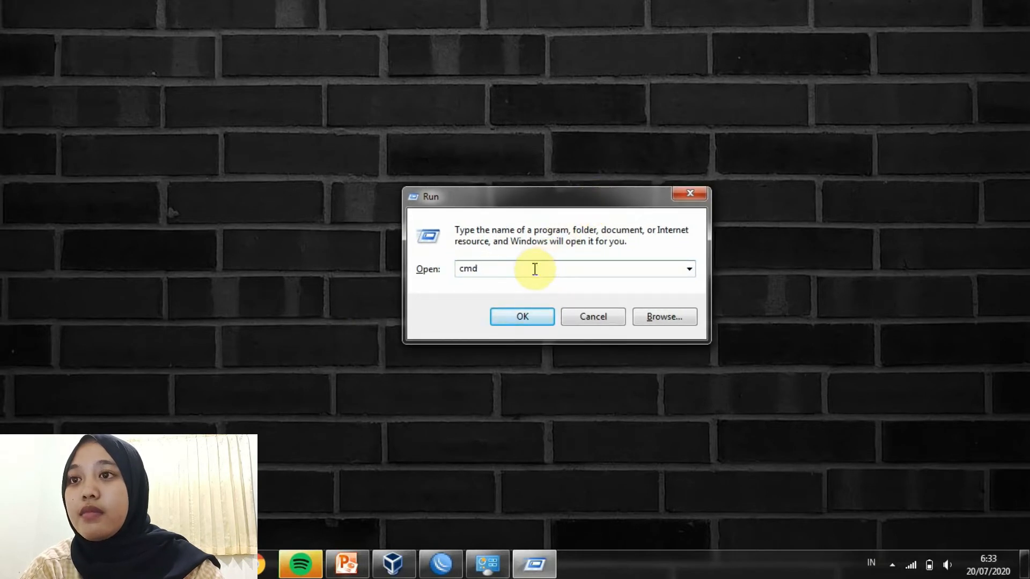
pyautogui.click(524, 314)
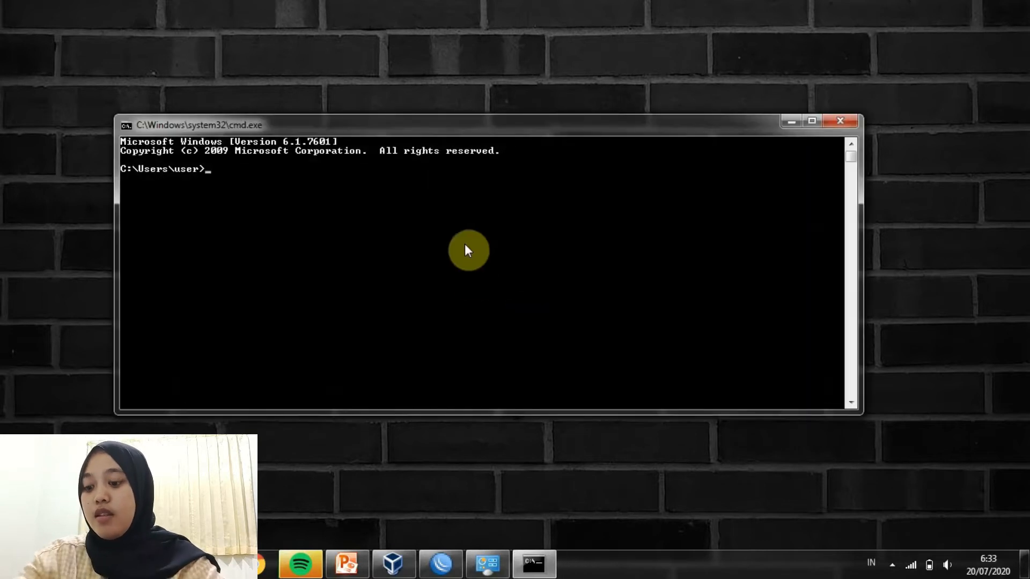
# Ping 20.20.20.100, which returns destination host unreachable with 75% loss
pyautogui.write('pin')
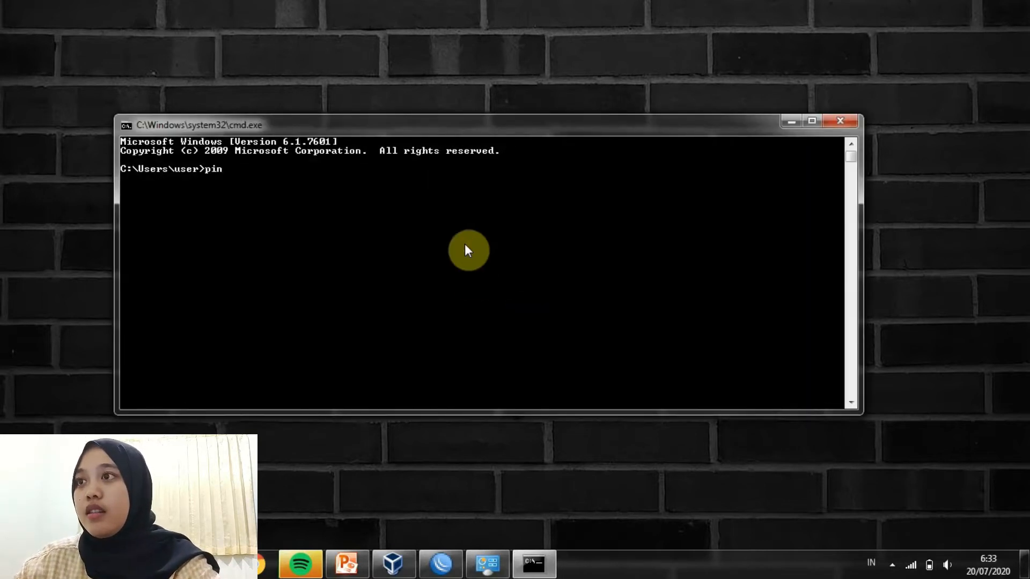
pyautogui.write('g 20.20.20.100')
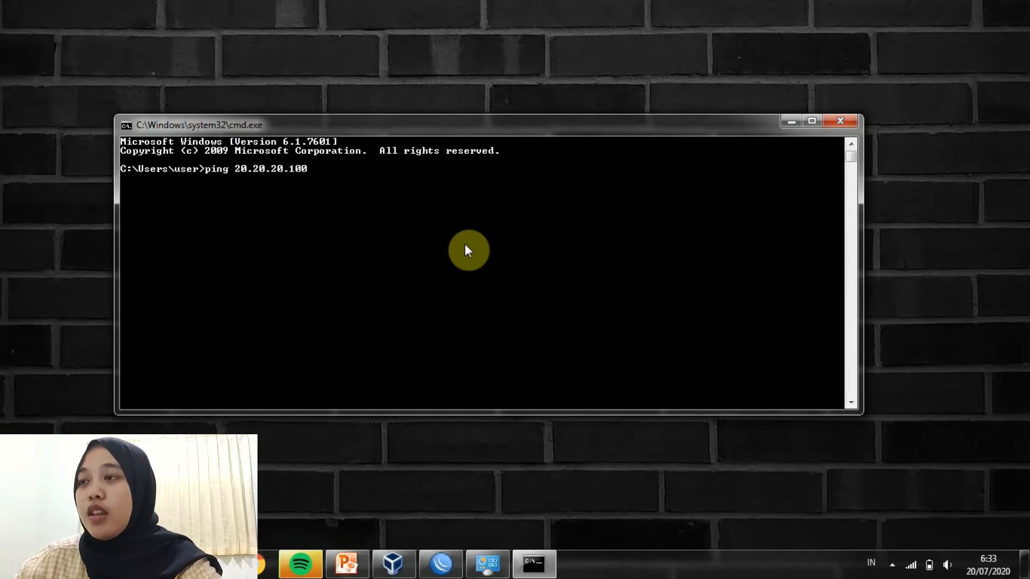
pyautogui.press('Return')
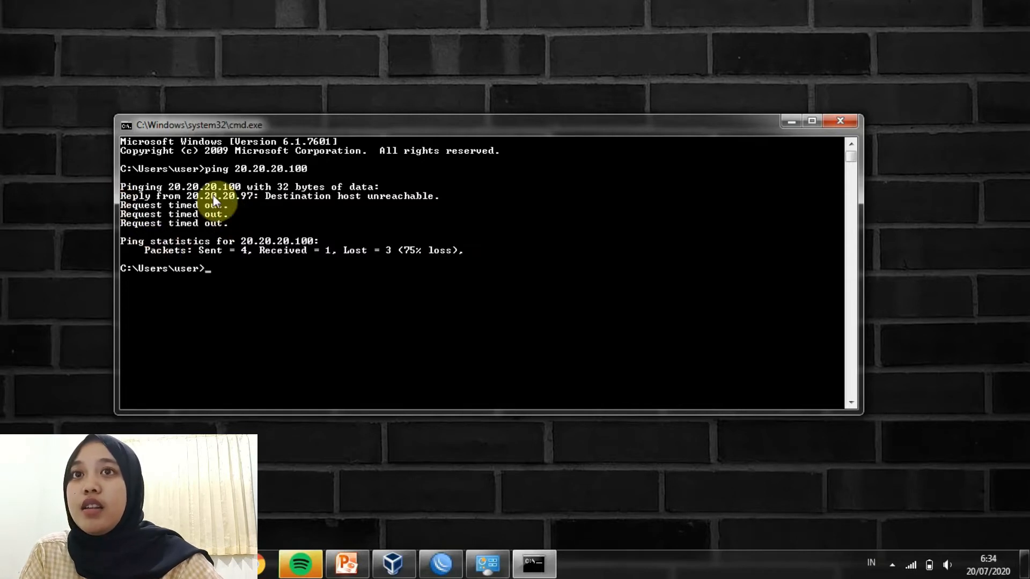
pyautogui.click(788, 122)
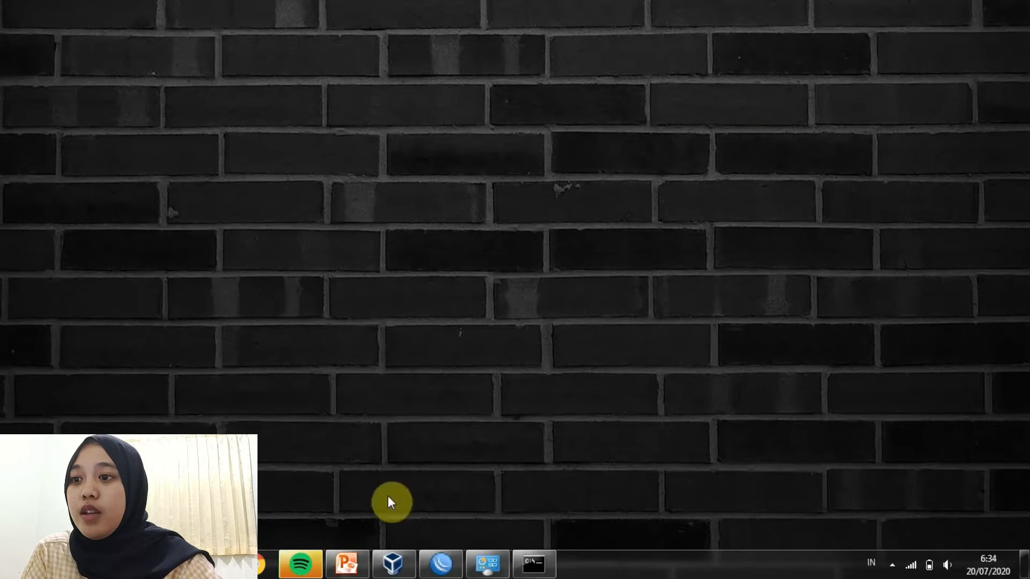
# Start the mikrotikk virtual machine from VirtualBox Manager
pyautogui.click(402, 568)
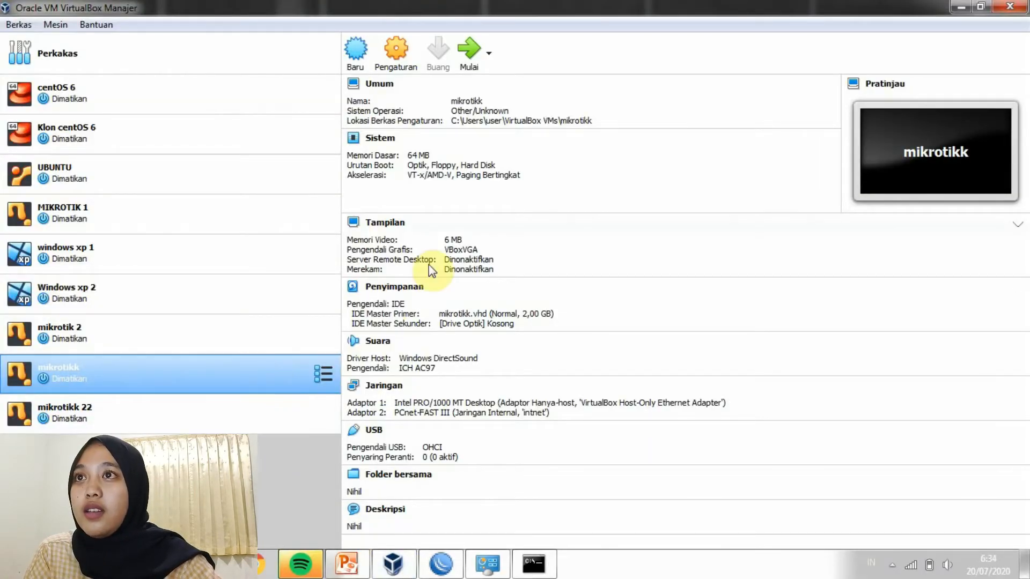
pyautogui.click(475, 51)
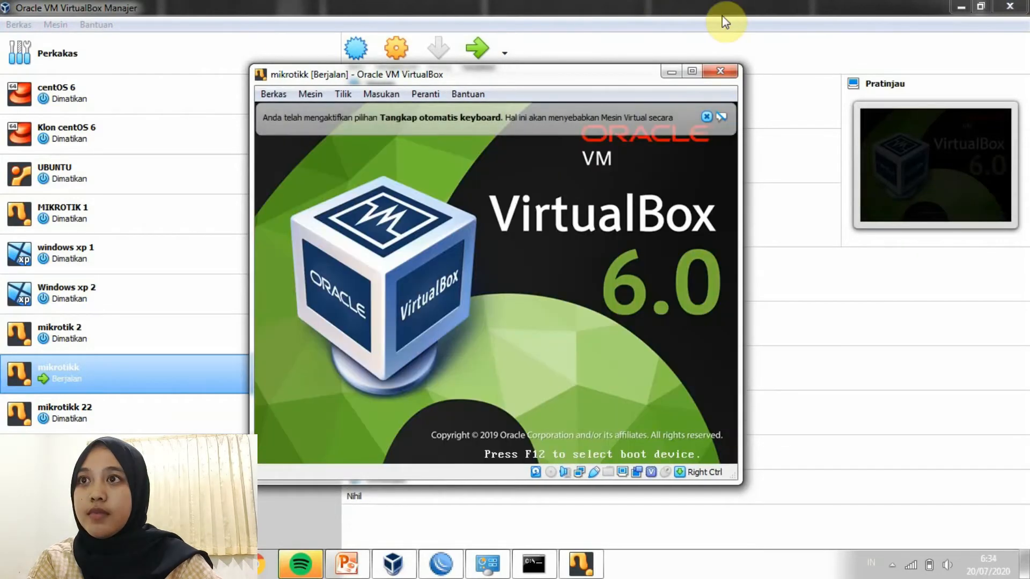
pyautogui.click(961, 7)
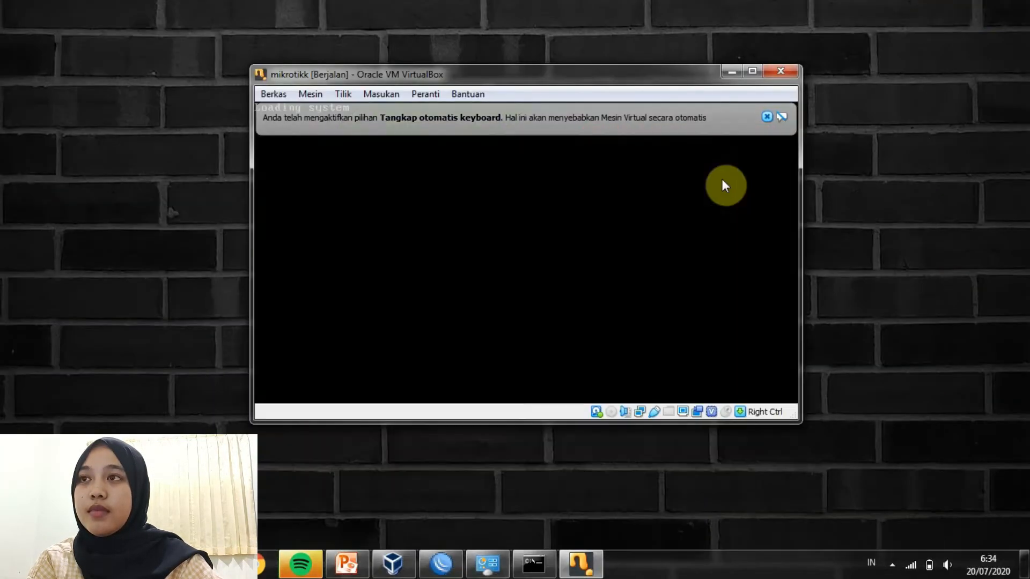
pyautogui.click(768, 116)
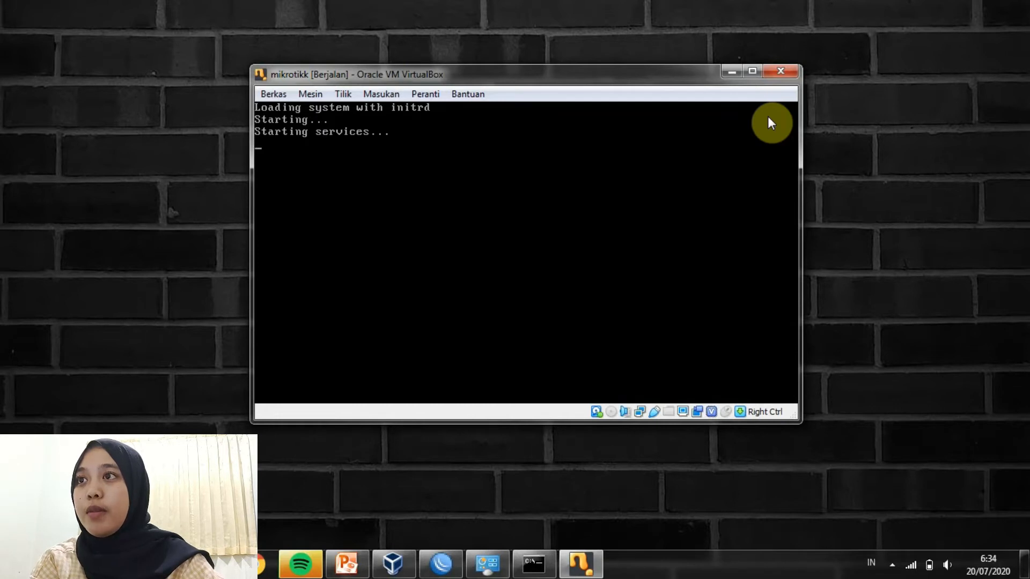
# Log in to the RouterOS console as admin and continue past the software key notice
pyautogui.click(724, 143)
pyautogui.write('admin')
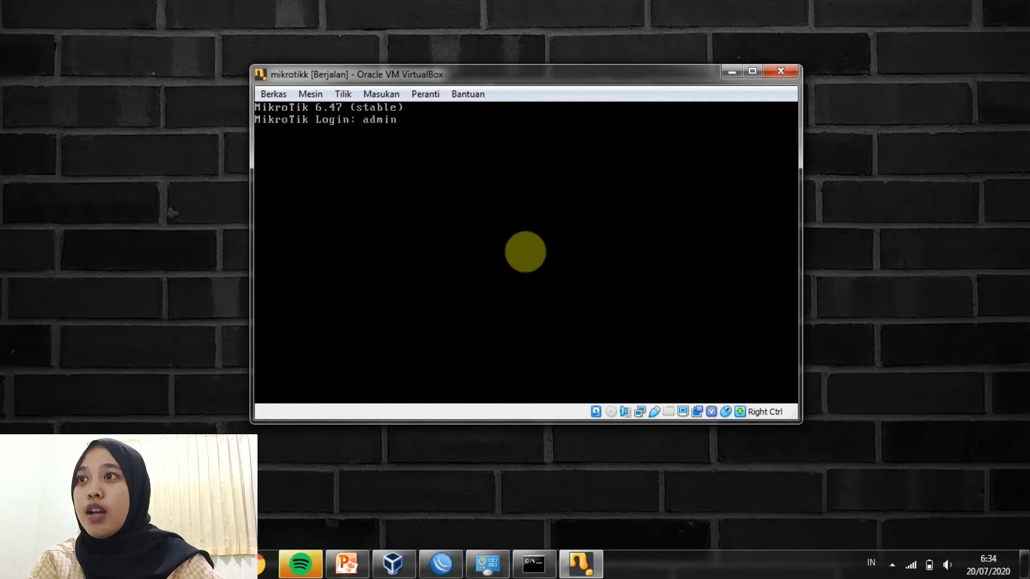
pyautogui.press('Return')
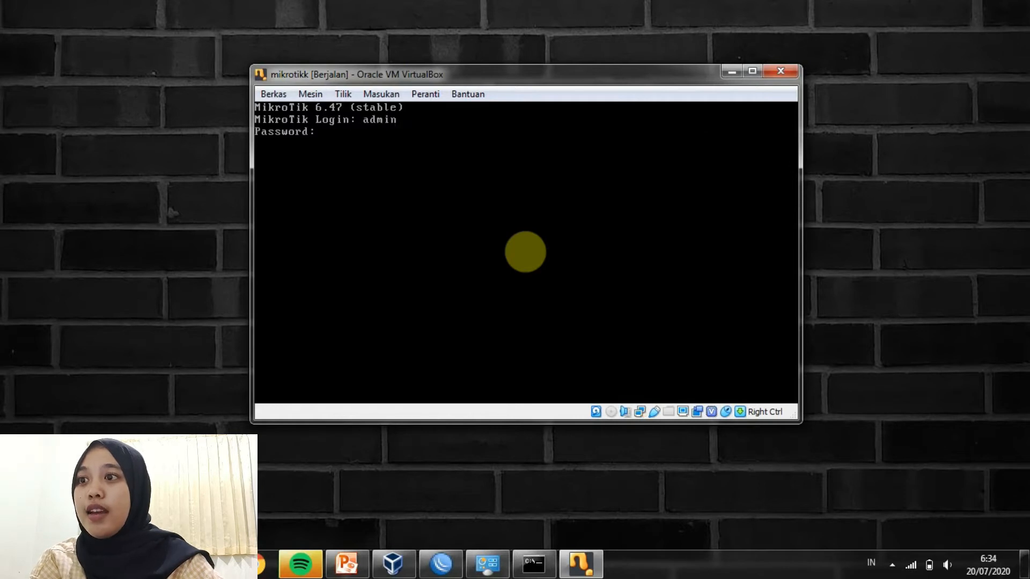
pyautogui.press('Return')
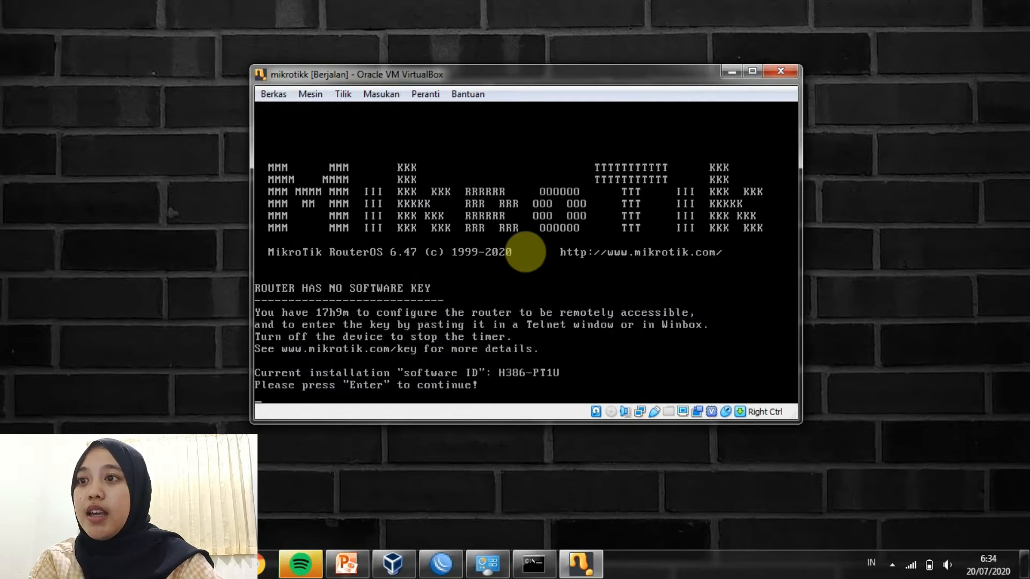
pyautogui.press('Return')
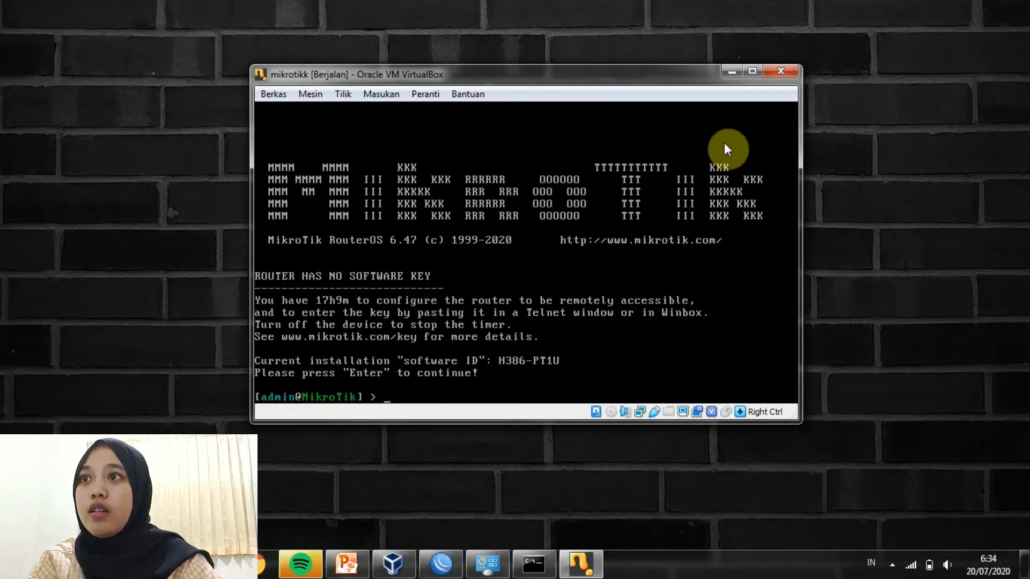
# Refresh WinBox neighbors, connect to the router at MAC 08:00:27:39:4F:AD, and dismiss the welcome notice
pyautogui.click(454, 574)
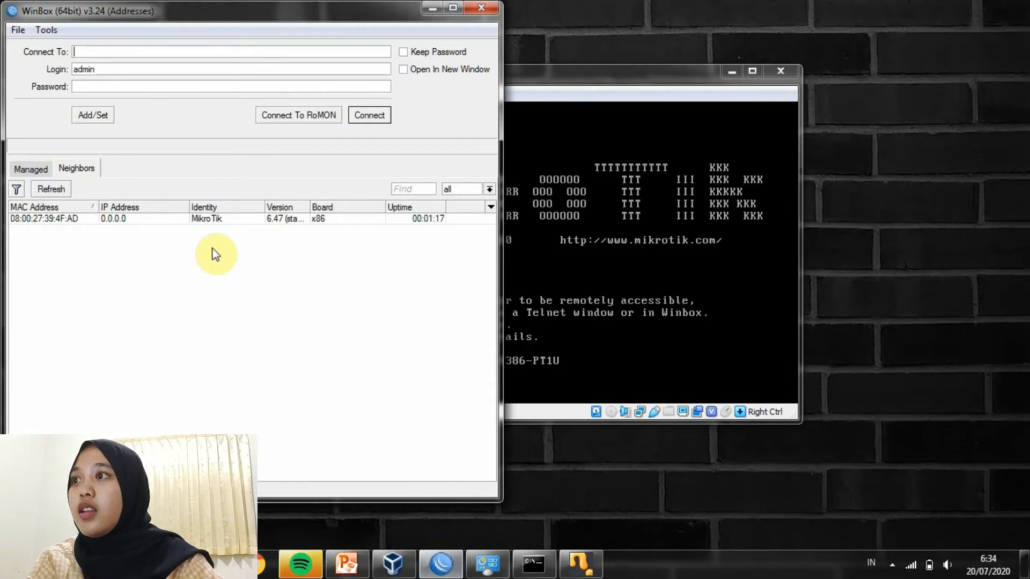
pyautogui.click(60, 188)
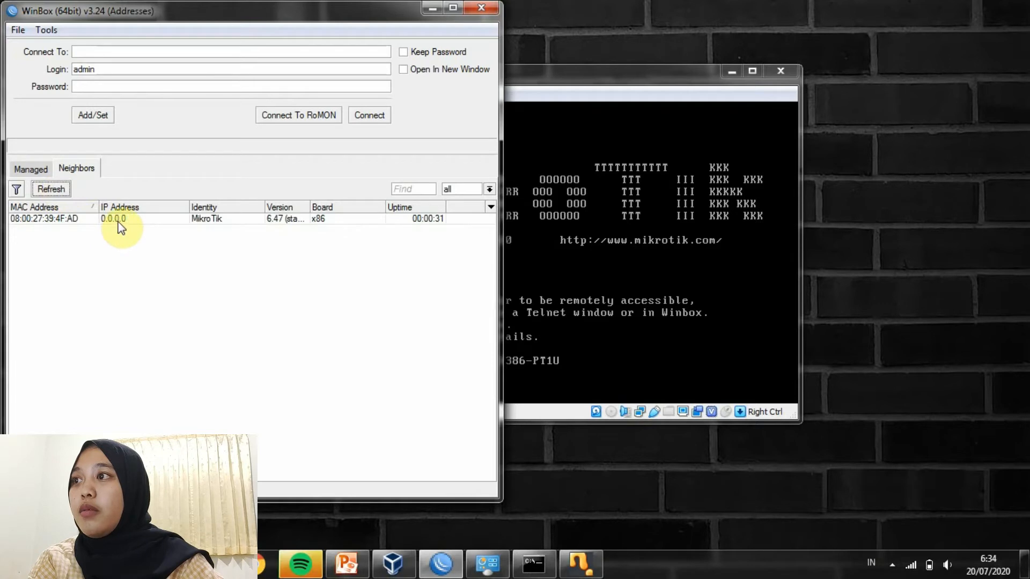
pyautogui.click(117, 221)
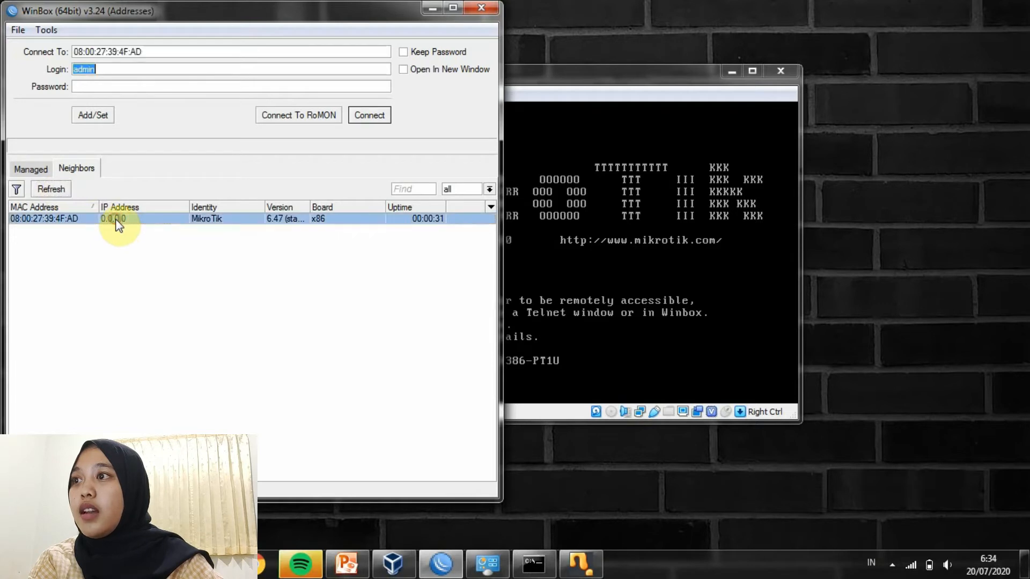
pyautogui.click(88, 220)
pyautogui.click(365, 114)
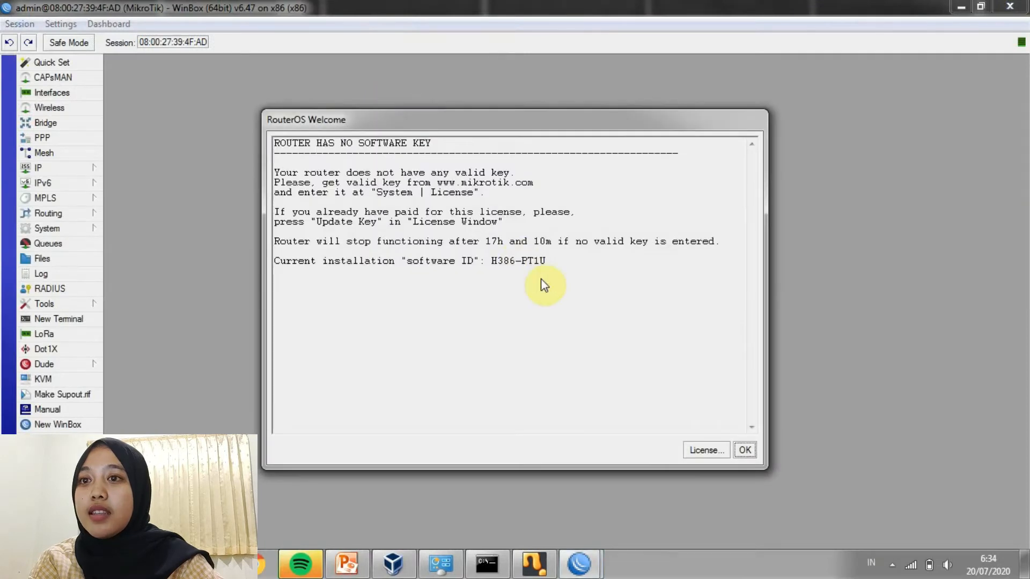
pyautogui.click(745, 450)
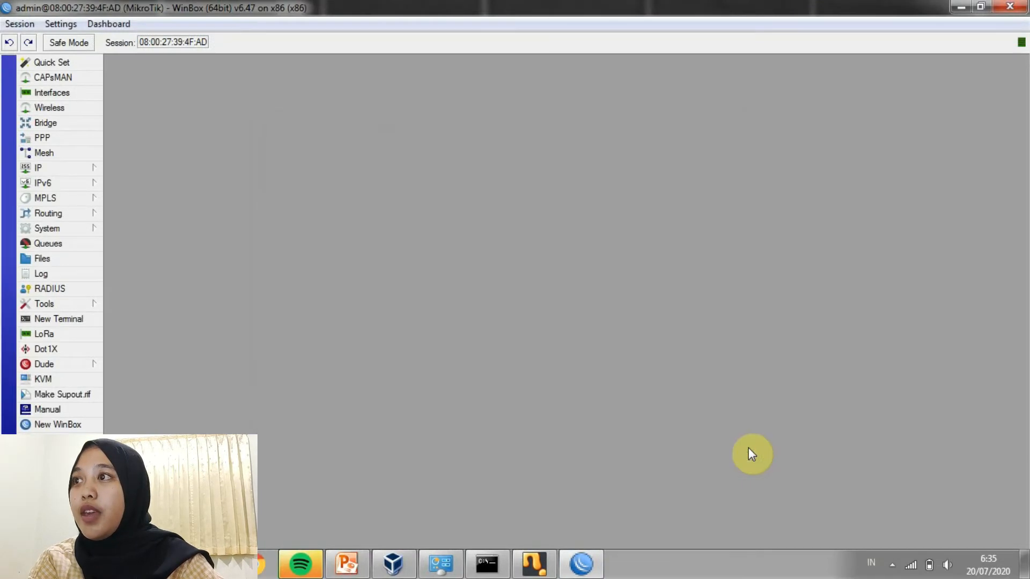
pyautogui.click(94, 169)
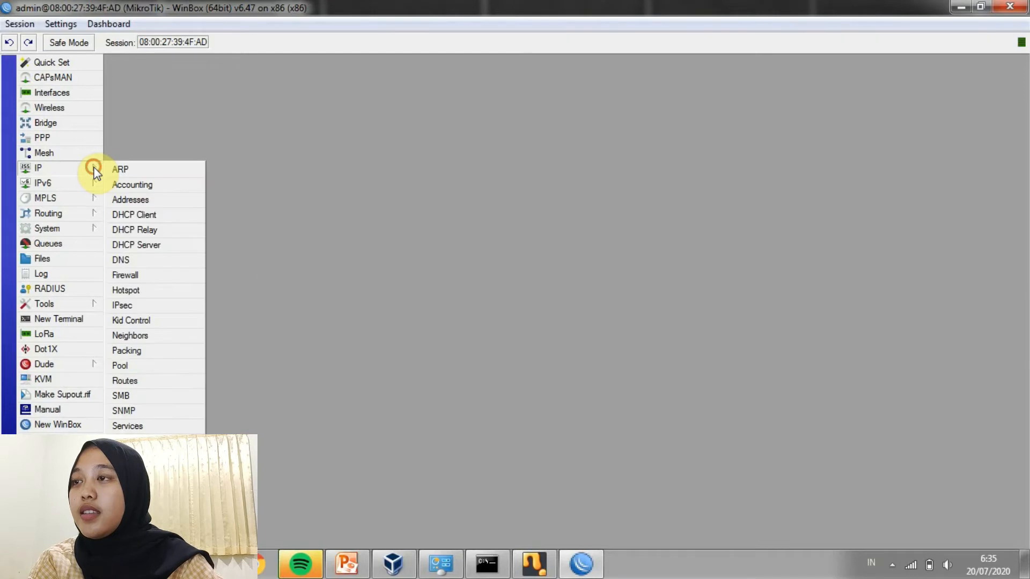
# Add the IP address 20.20.20.100/24 on interface ether1 in IP Addresses
pyautogui.click(138, 202)
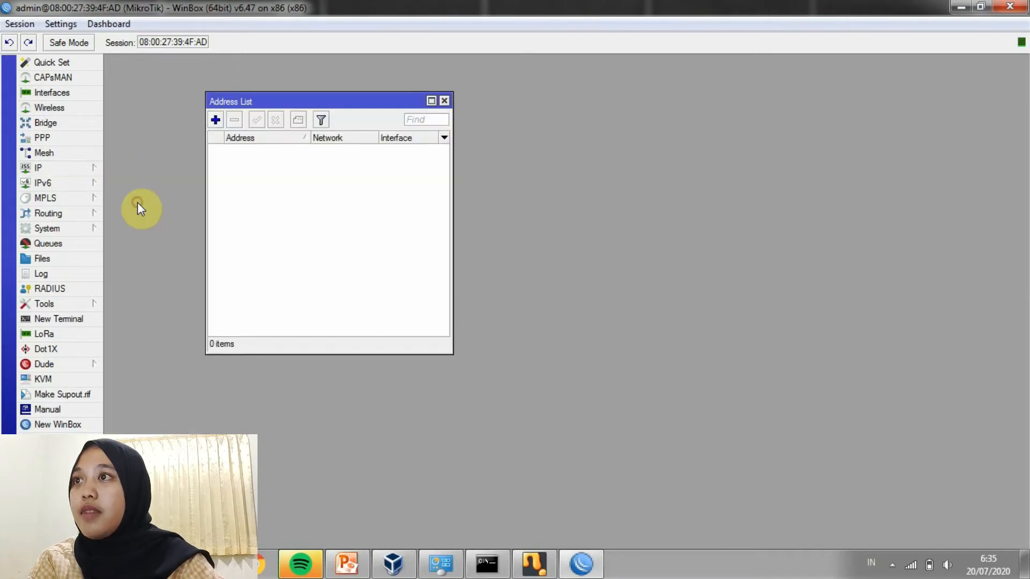
pyautogui.click(217, 120)
pyautogui.press('BackSpace')
pyautogui.write('20.20.20.2')
pyautogui.press('BackSpace')
pyautogui.write('100')
pyautogui.write('/24')
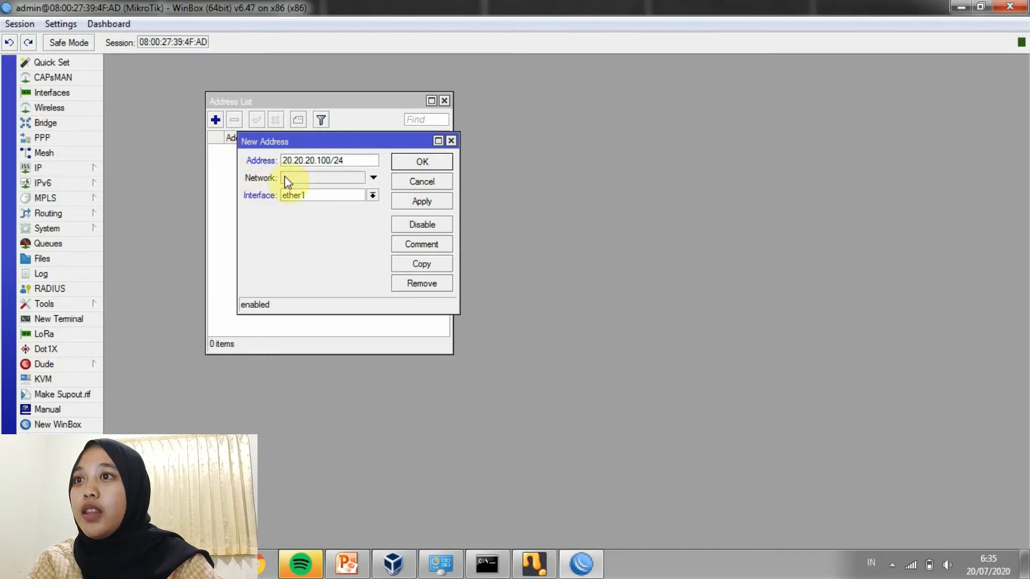
pyautogui.click(373, 195)
pyautogui.click(362, 207)
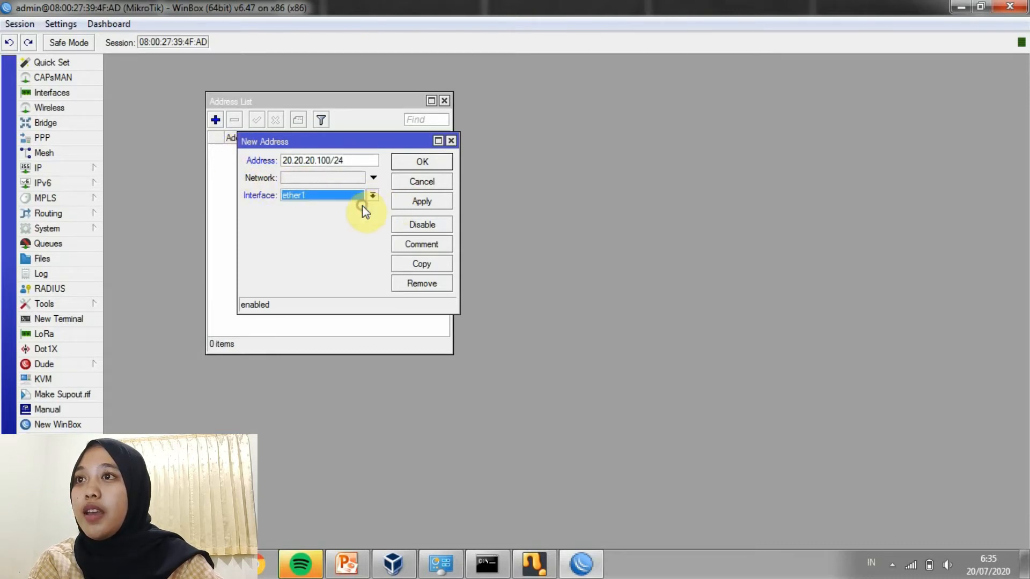
pyautogui.click(405, 202)
pyautogui.click(432, 161)
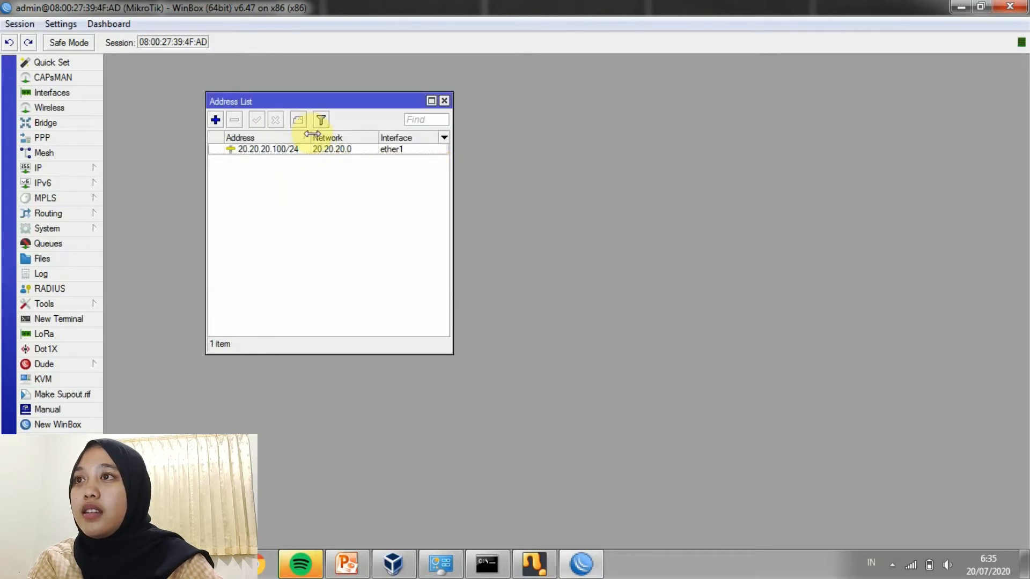
pyautogui.moveTo(313, 134); pyautogui.dragTo(318, 134)
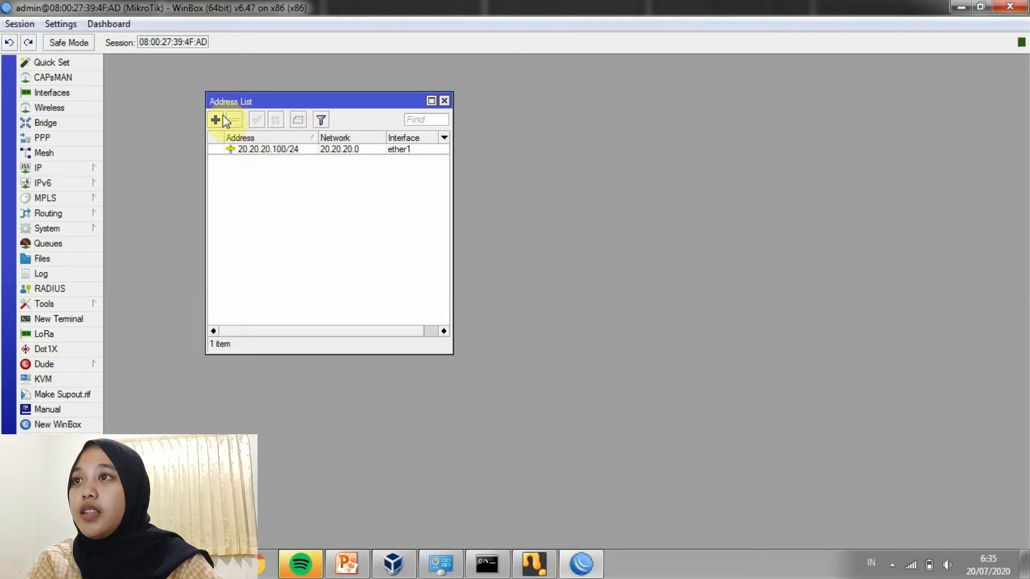
# Add the IP address 10.10.10.1/24 on interface ether2
pyautogui.click(215, 120)
pyautogui.write('19')
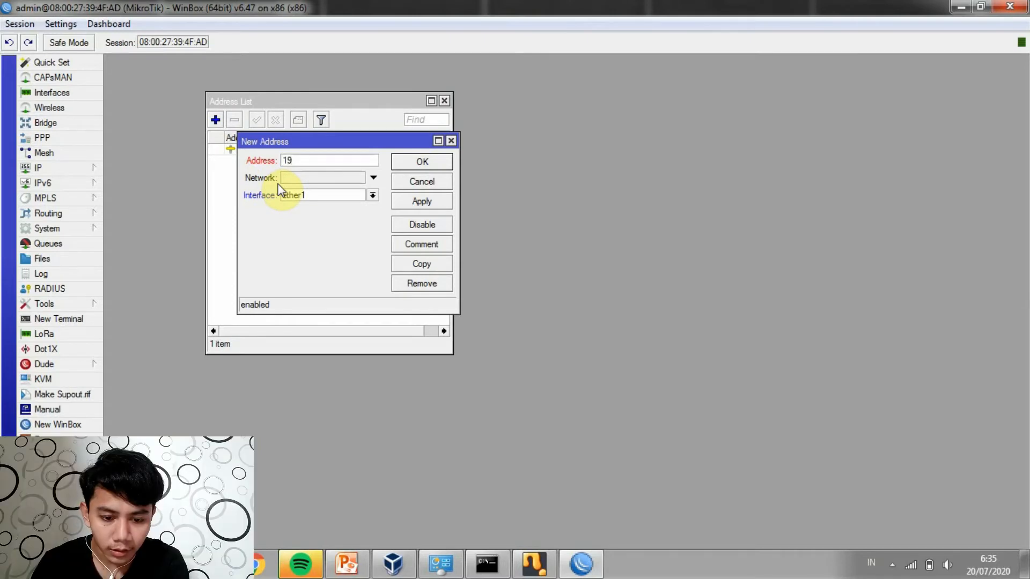
pyautogui.press('BackSpace')
pyautogui.write('0')
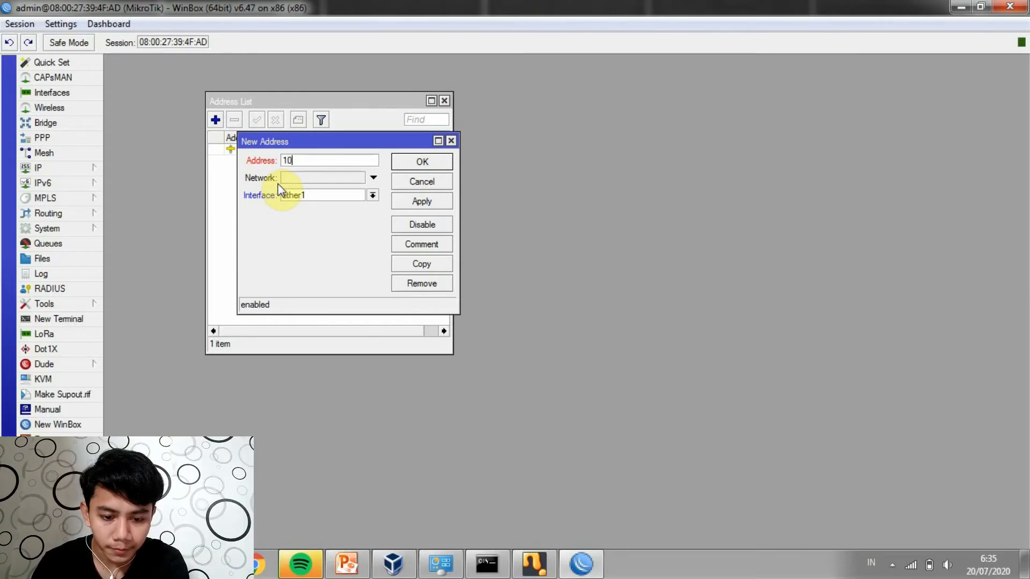
pyautogui.write('.10.1')
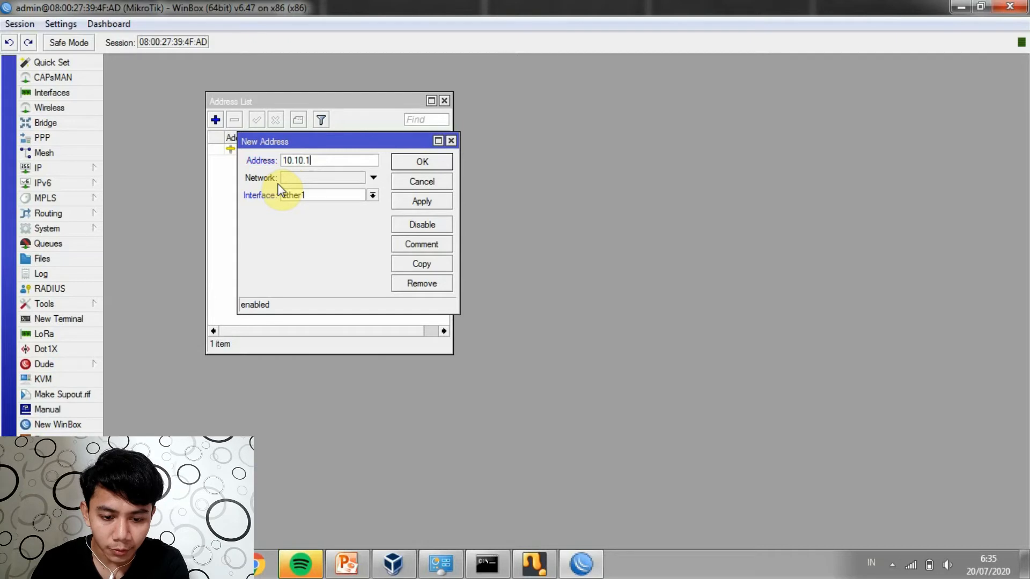
pyautogui.write('0.1/24')
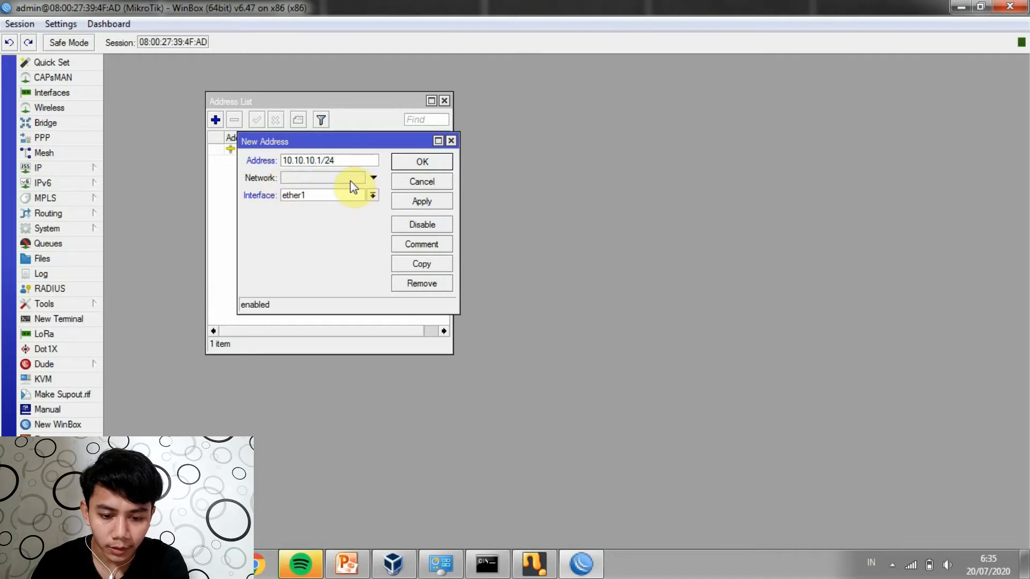
pyautogui.click(371, 195)
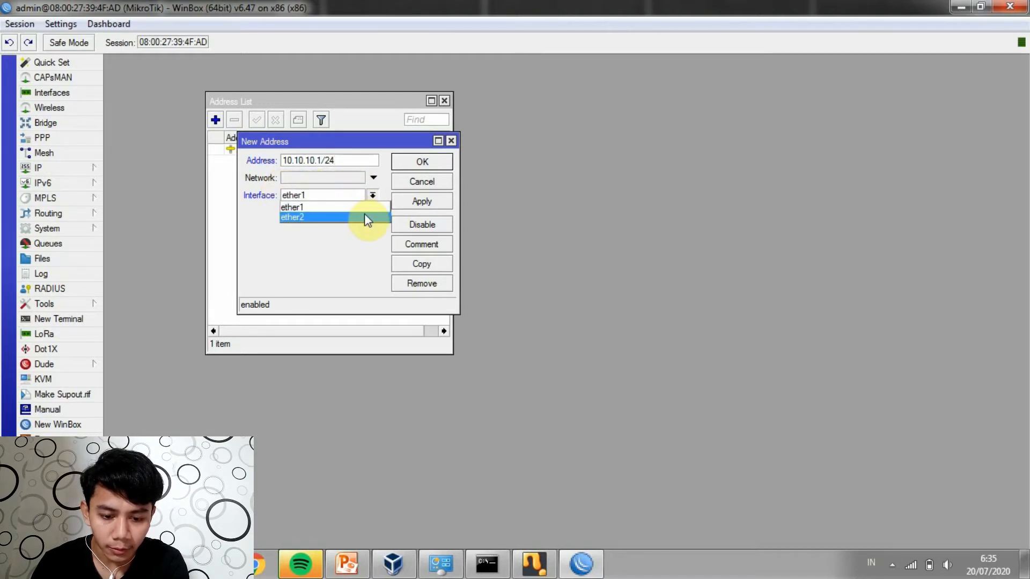
pyautogui.click(364, 215)
pyautogui.click(403, 201)
pyautogui.click(421, 160)
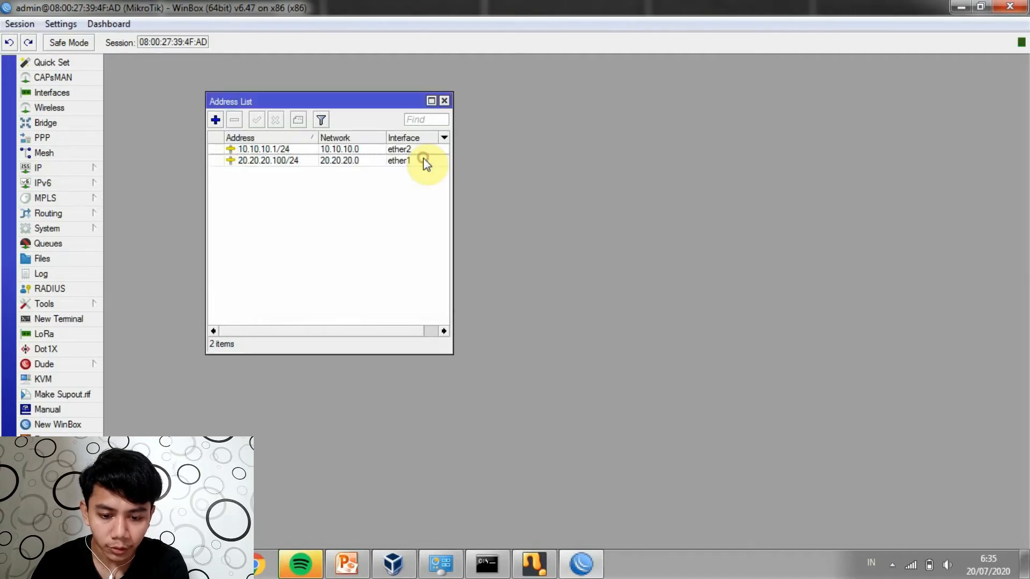
# Change the ether1 address prefix from 20.20.20.100/24 to 20.20.20.100/29
pyautogui.doubleClick(388, 161)
pyautogui.click(359, 159)
pyautogui.press('BackSpace')
pyautogui.write('9')
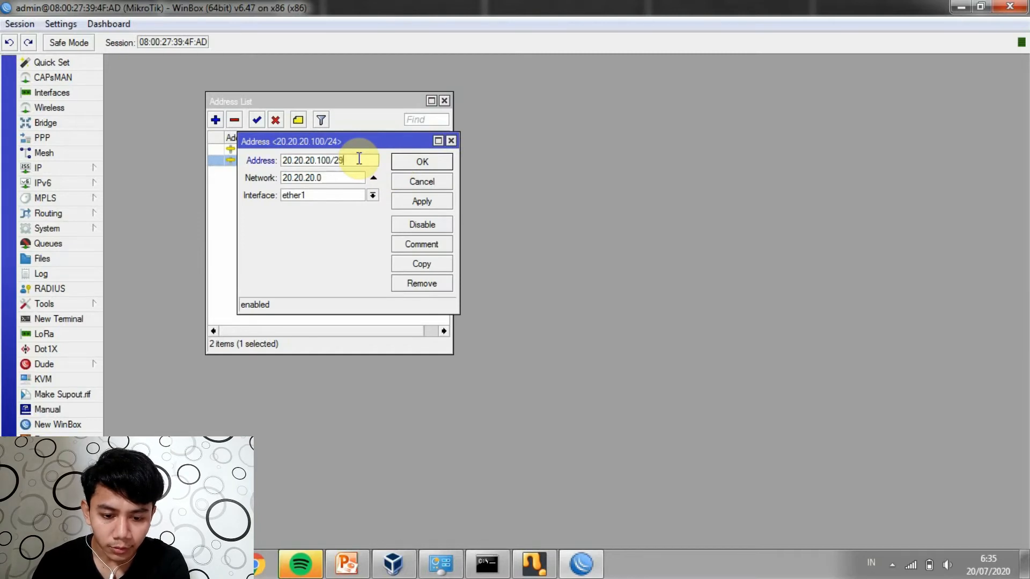
pyautogui.click(402, 202)
pyautogui.click(406, 163)
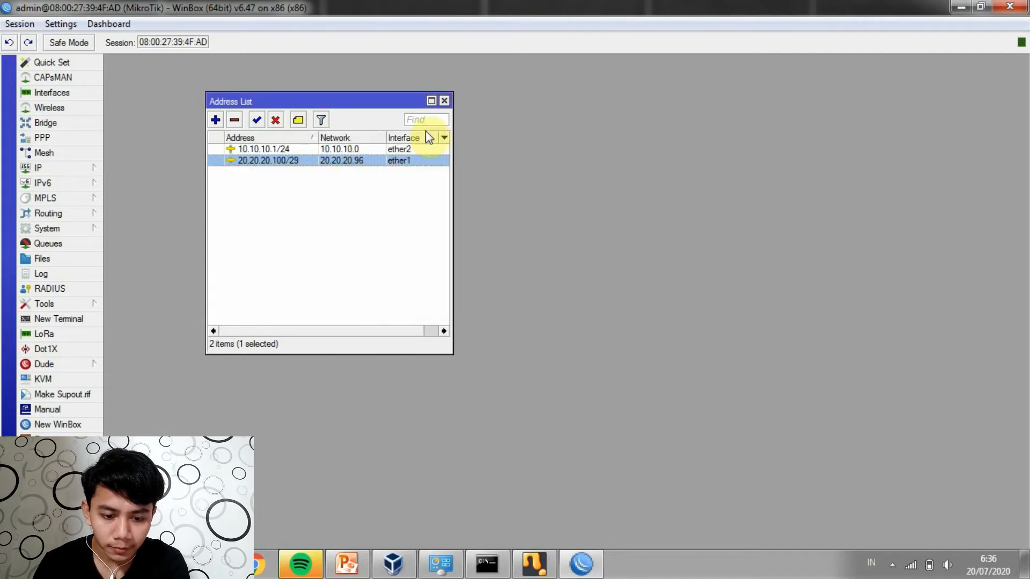
# Enable the PPTP server in PPP with default profile default-encryption and apply it
pyautogui.click(445, 101)
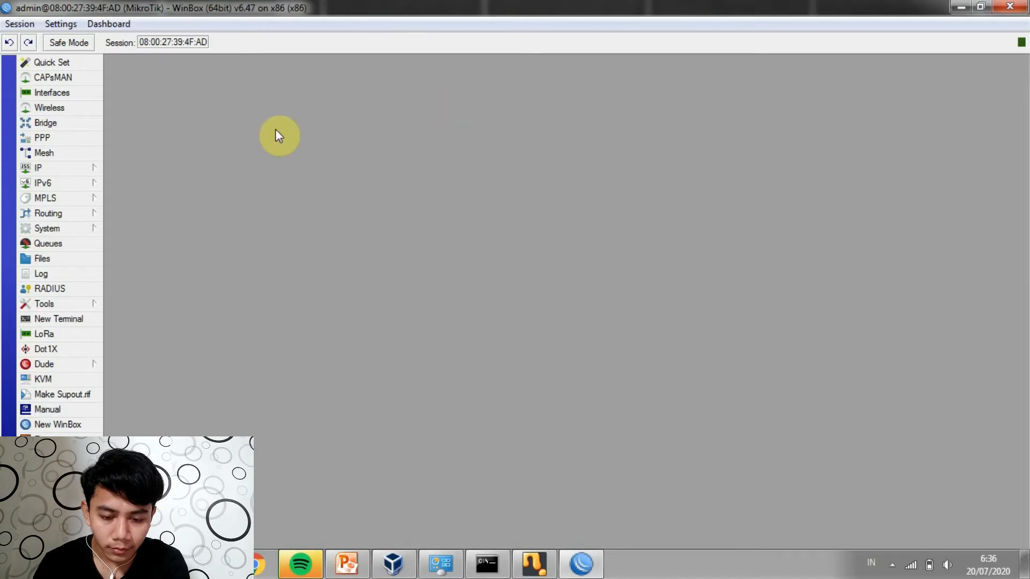
pyautogui.click(81, 138)
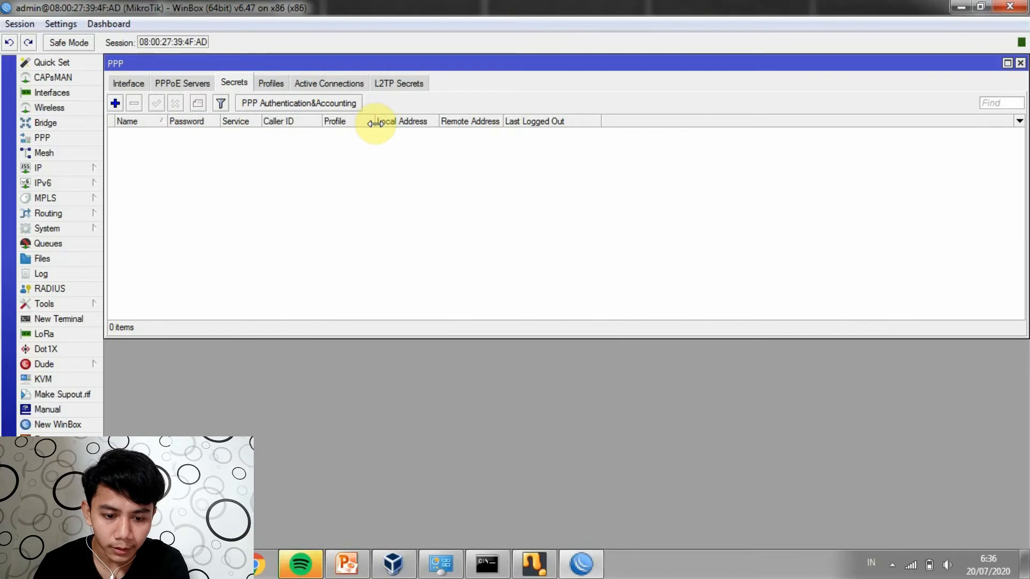
pyautogui.click(129, 84)
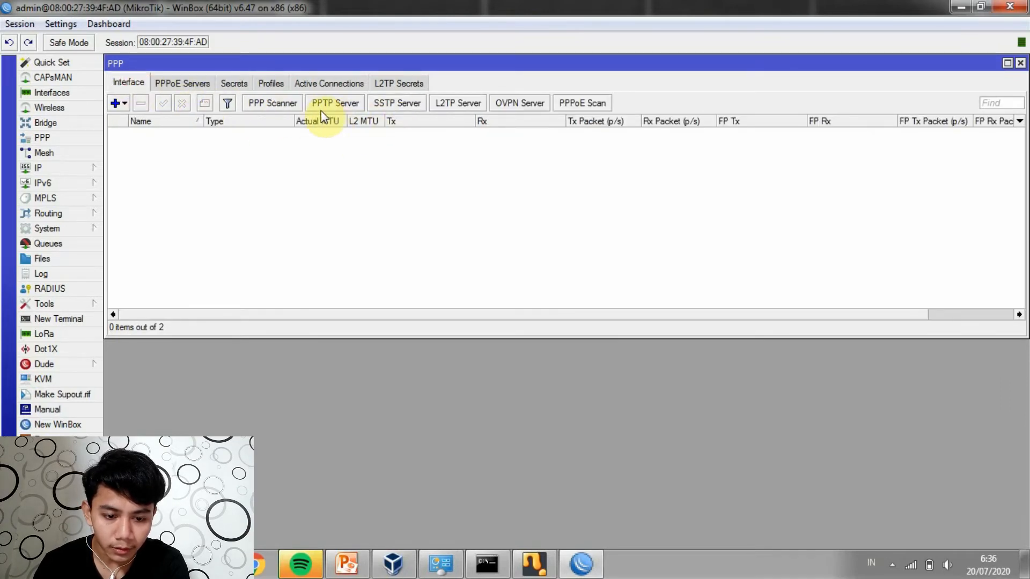
pyautogui.click(345, 107)
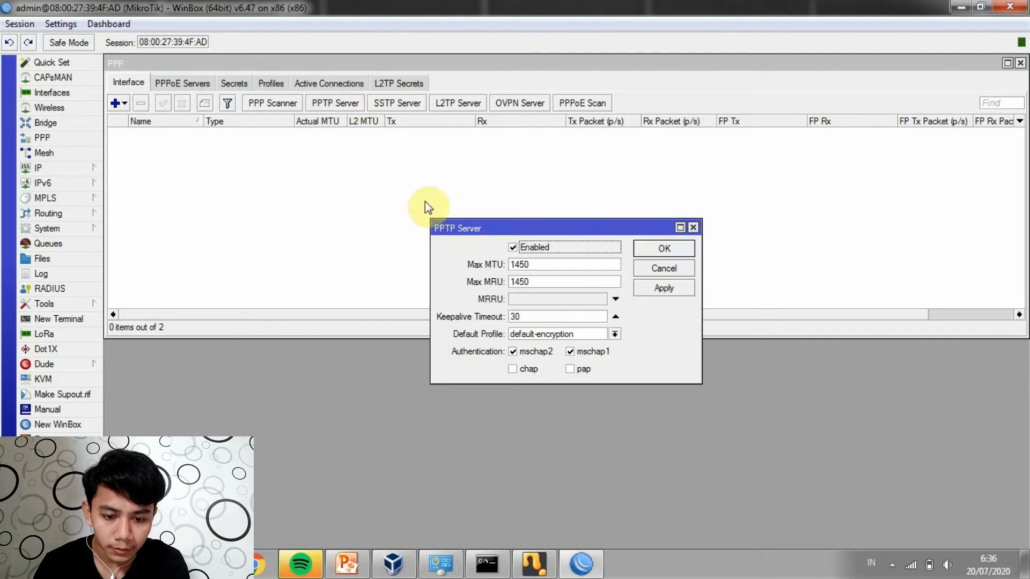
pyautogui.click(513, 247)
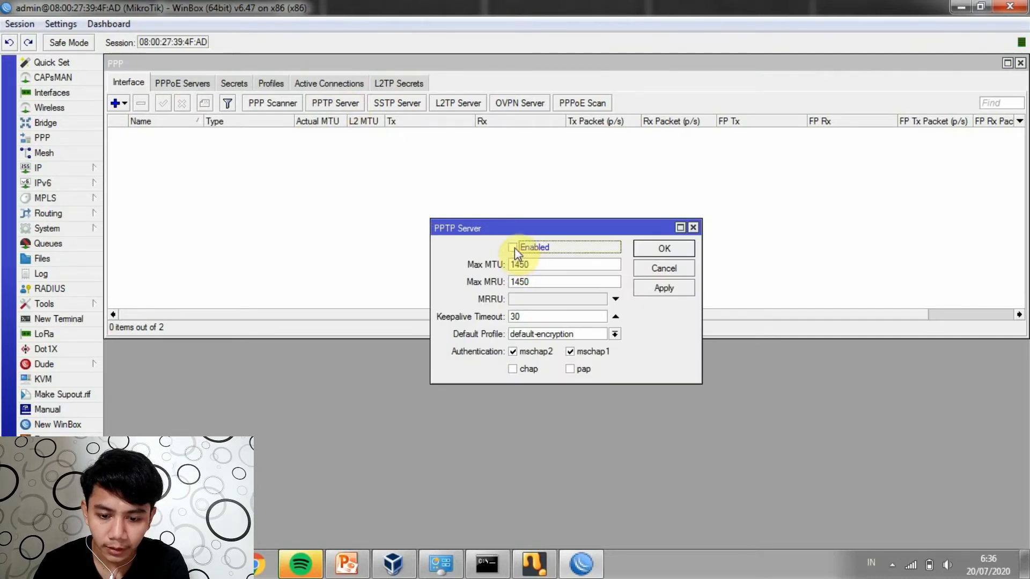
pyautogui.click(560, 335)
pyautogui.click(562, 353)
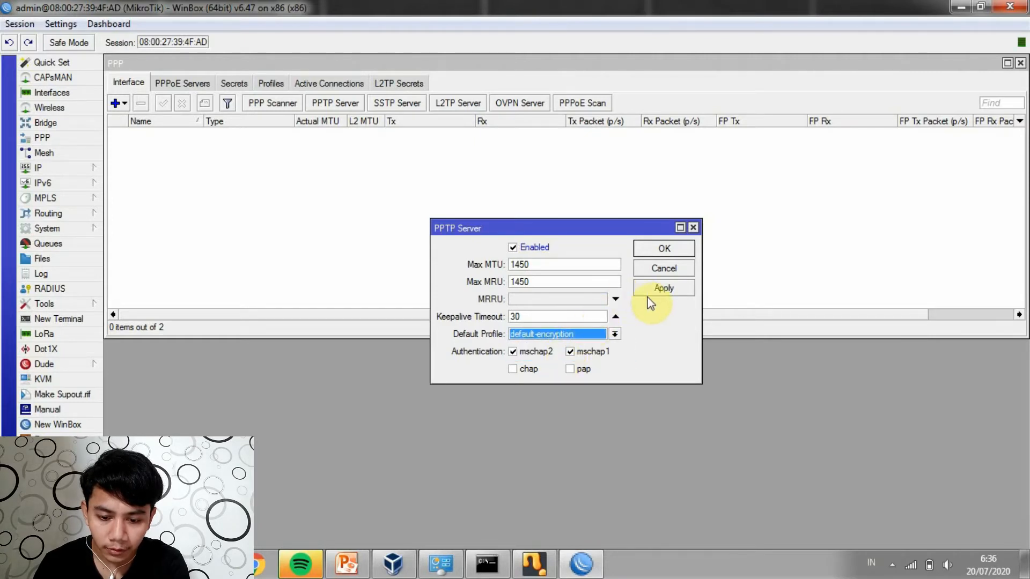
pyautogui.click(659, 288)
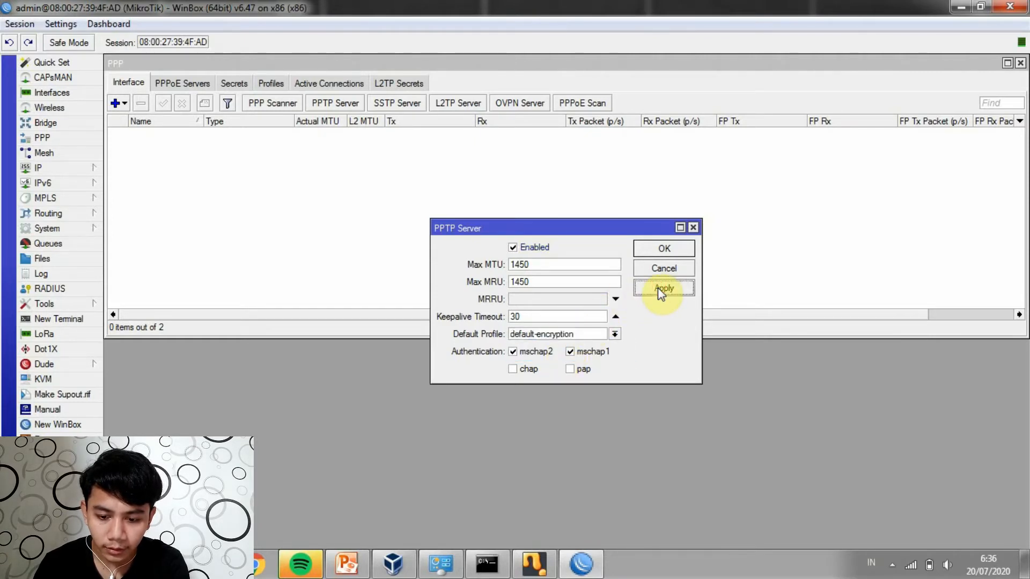
pyautogui.click(657, 250)
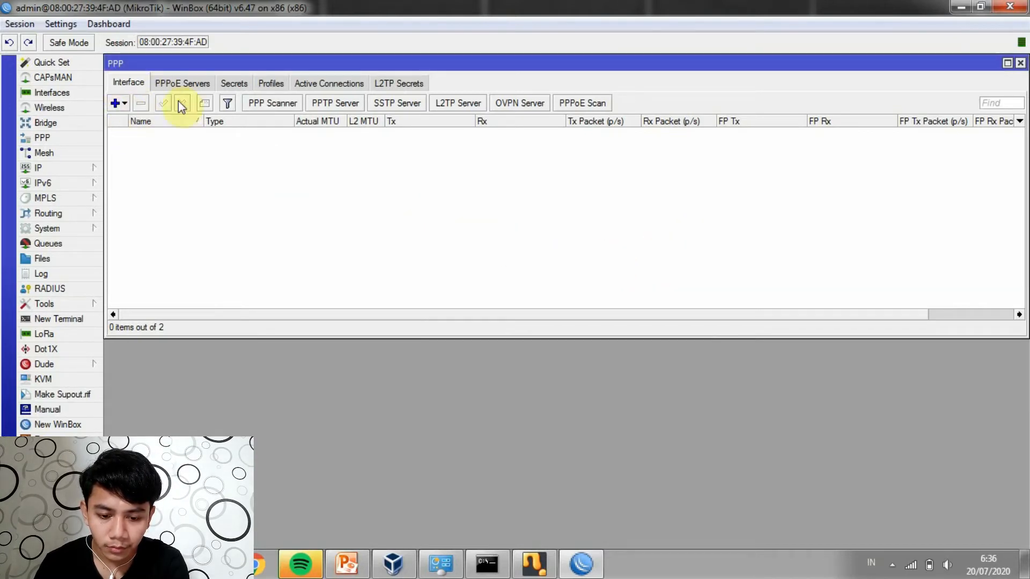
# Add a PPP secret named vpnpptp with a password, pptp service and default-encryption profile
pyautogui.click(233, 84)
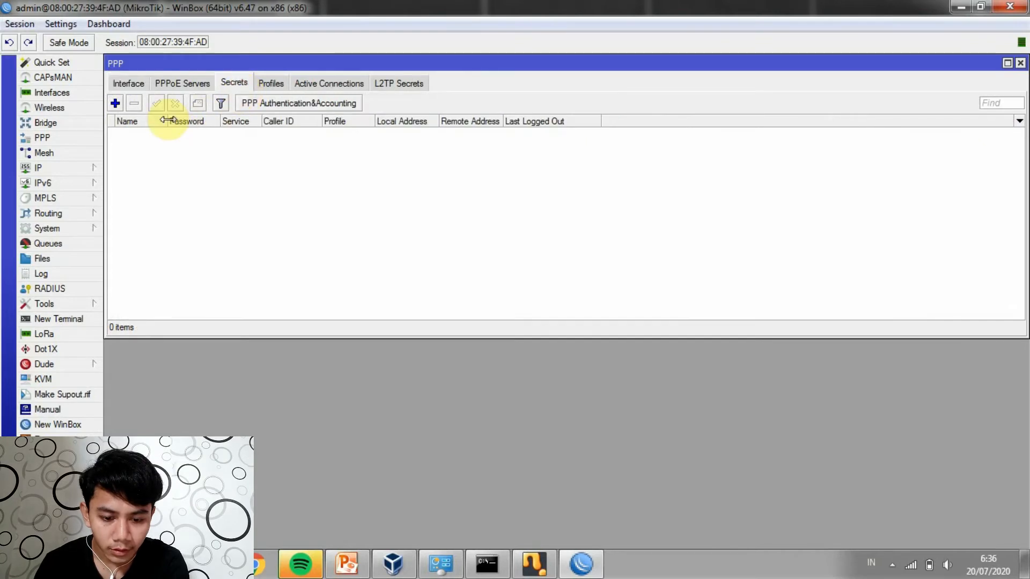
pyautogui.click(114, 103)
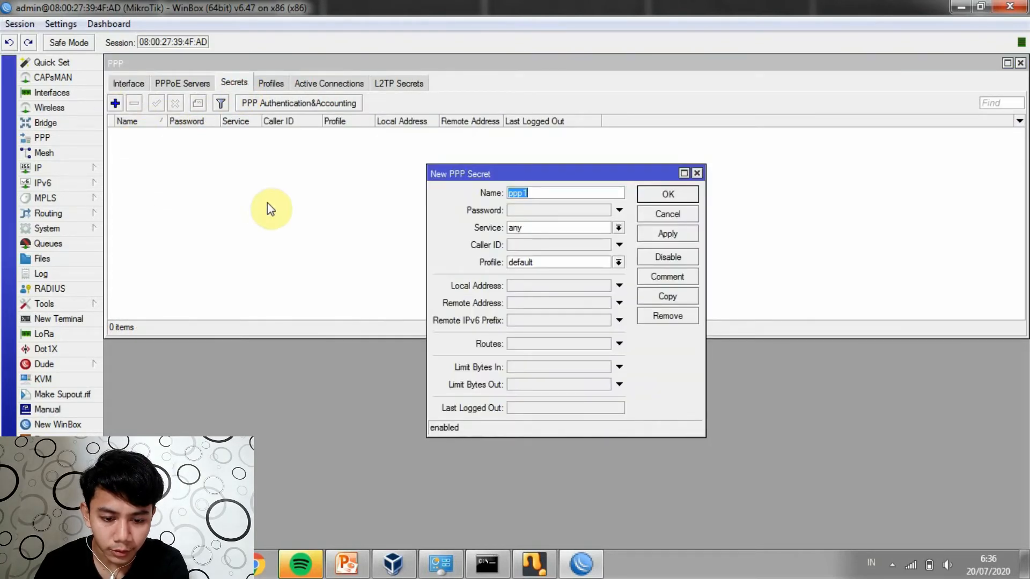
pyautogui.press('BackSpace')
pyautogui.write('vp')
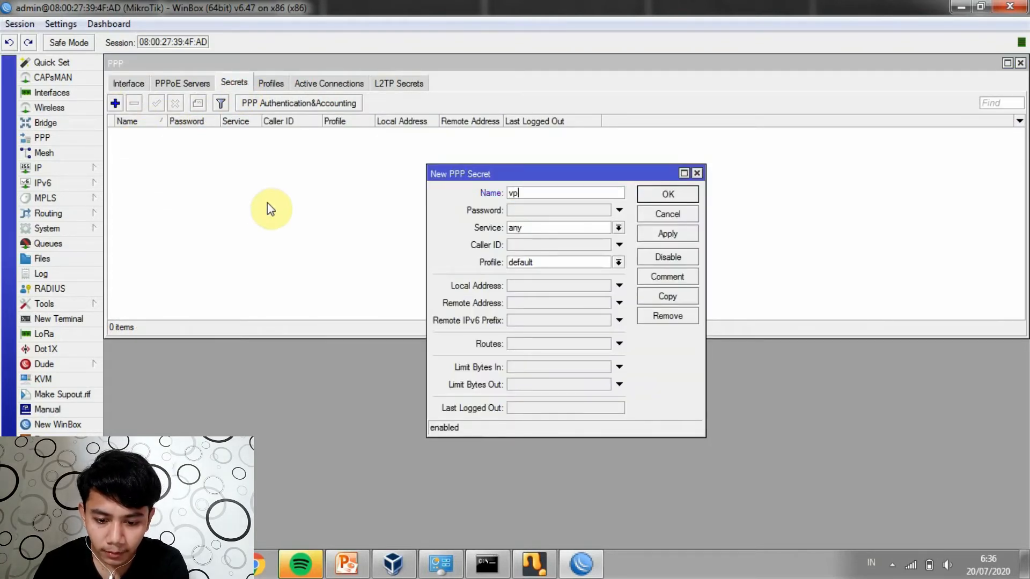
pyautogui.write('npp')
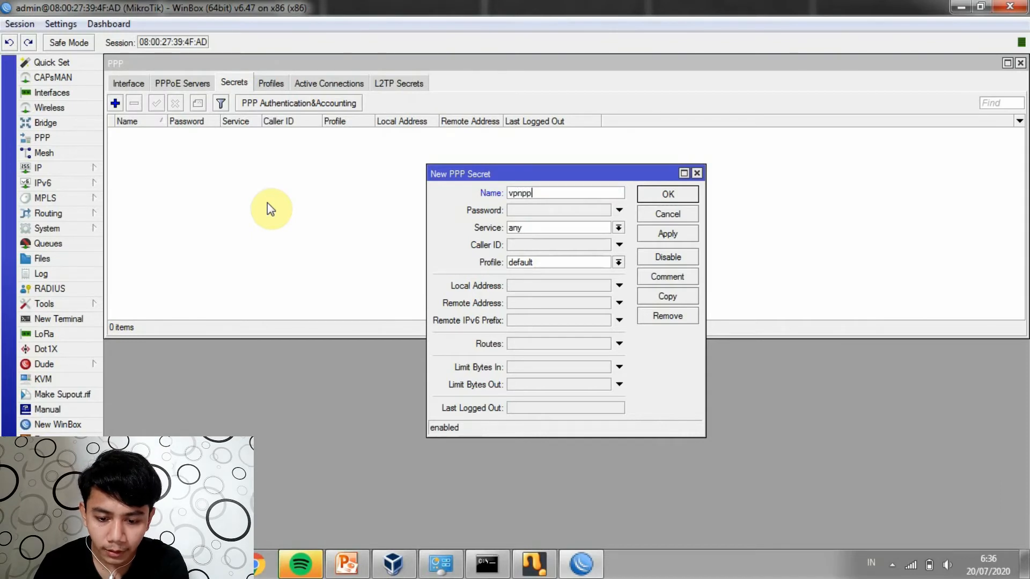
pyautogui.write('tp')
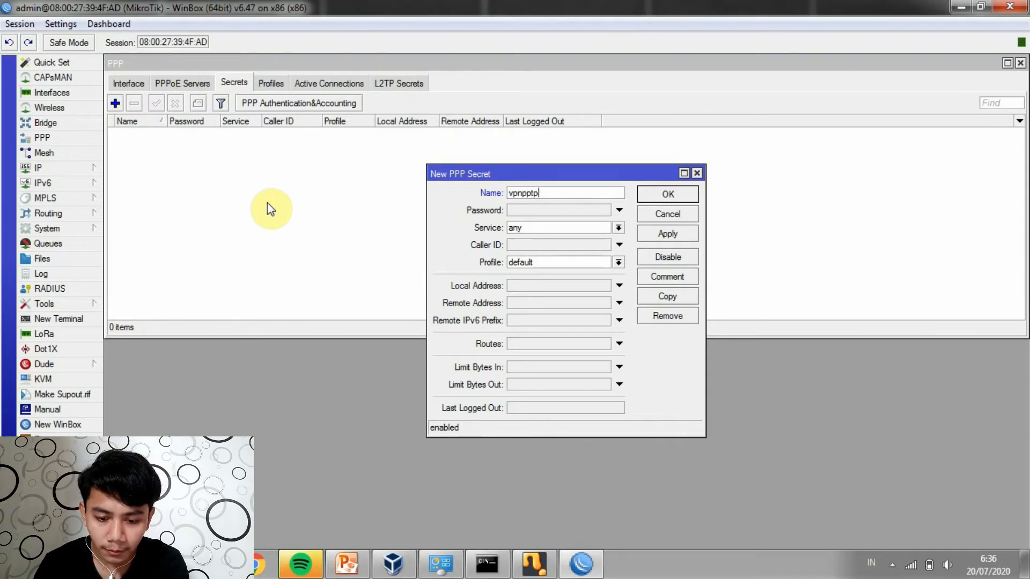
pyautogui.click(519, 212)
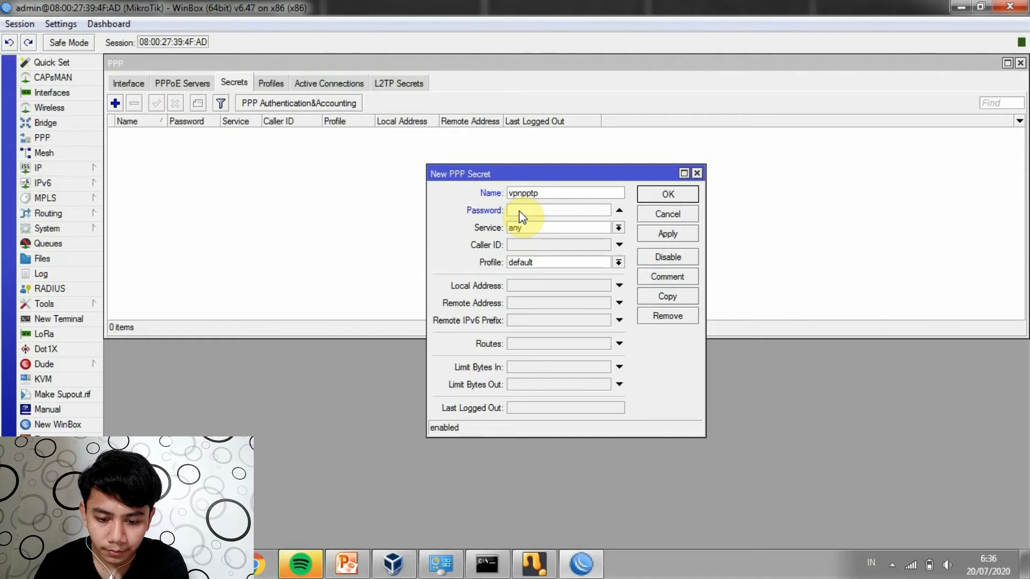
pyautogui.write('12345')
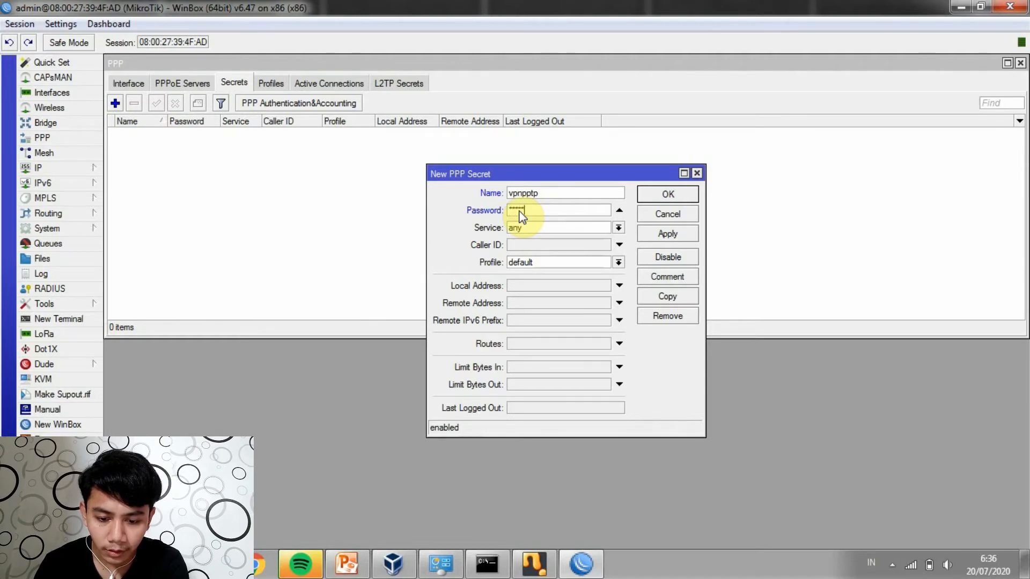
pyautogui.click(557, 229)
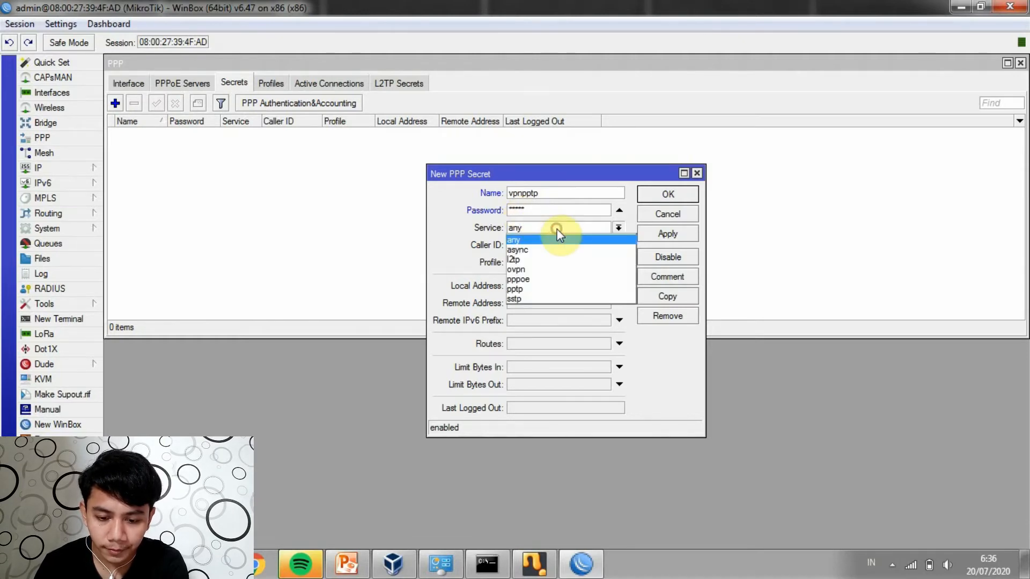
pyautogui.click(553, 289)
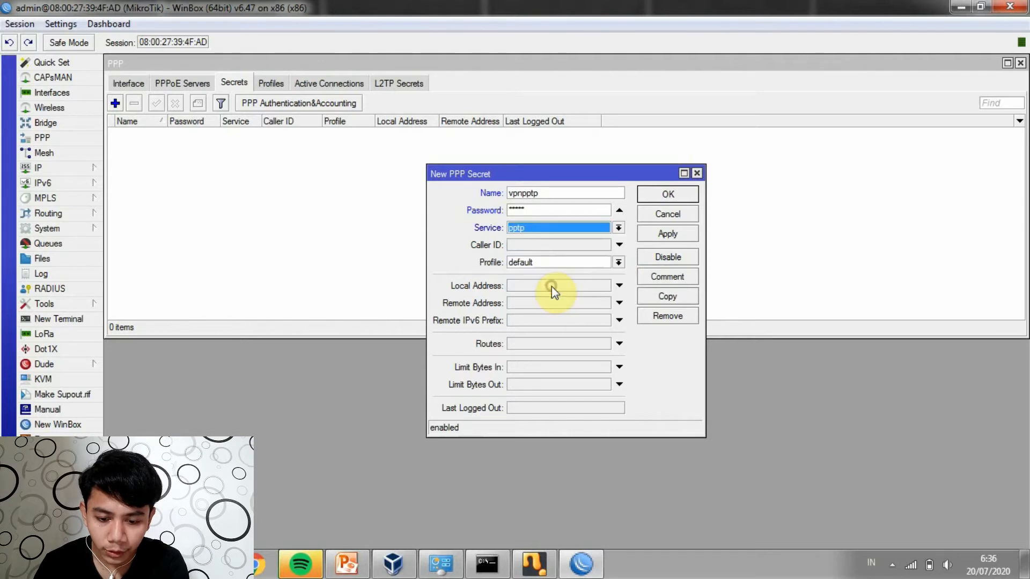
pyautogui.click(544, 263)
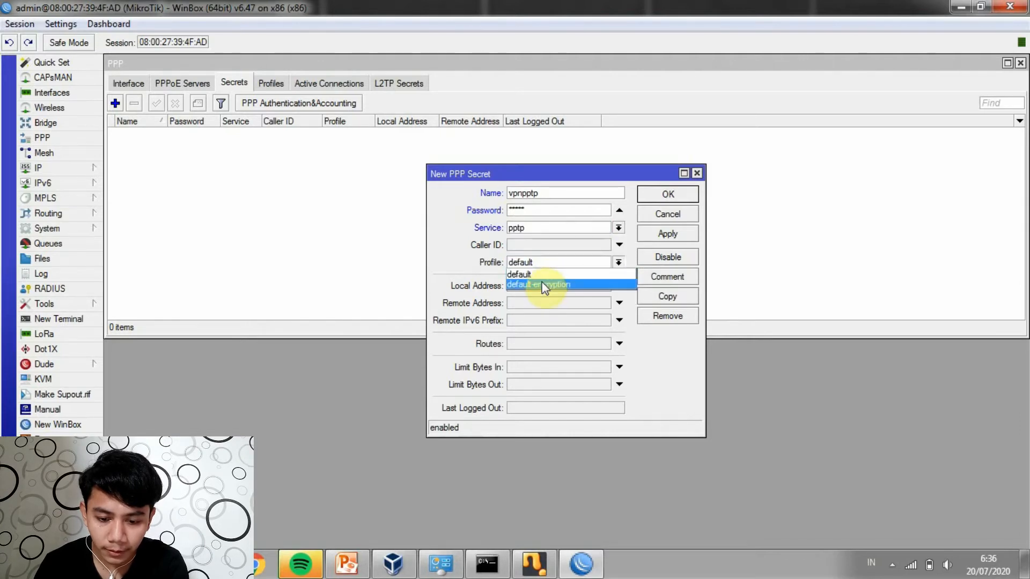
pyautogui.click(542, 284)
# Set the secret's local address 10.10.10.10 and remote address 10.10.10.11, and save it
pyautogui.click(544, 288)
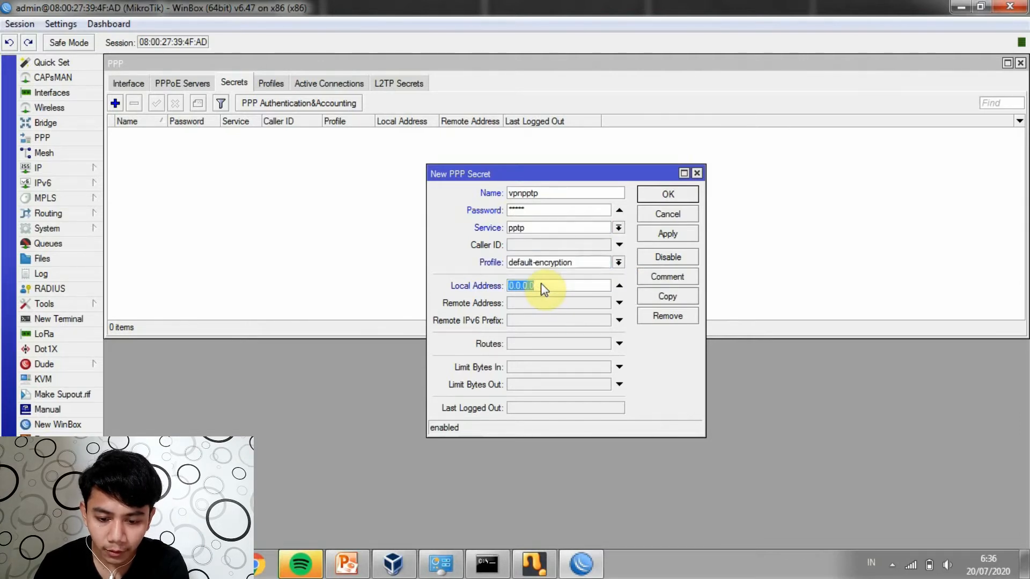
pyautogui.press('BackSpace')
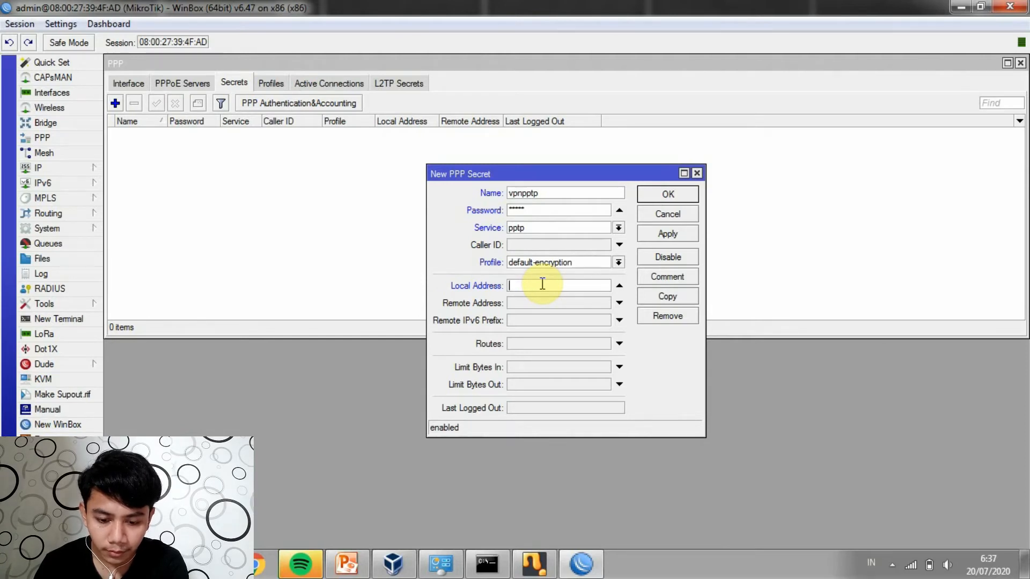
pyautogui.write('10')
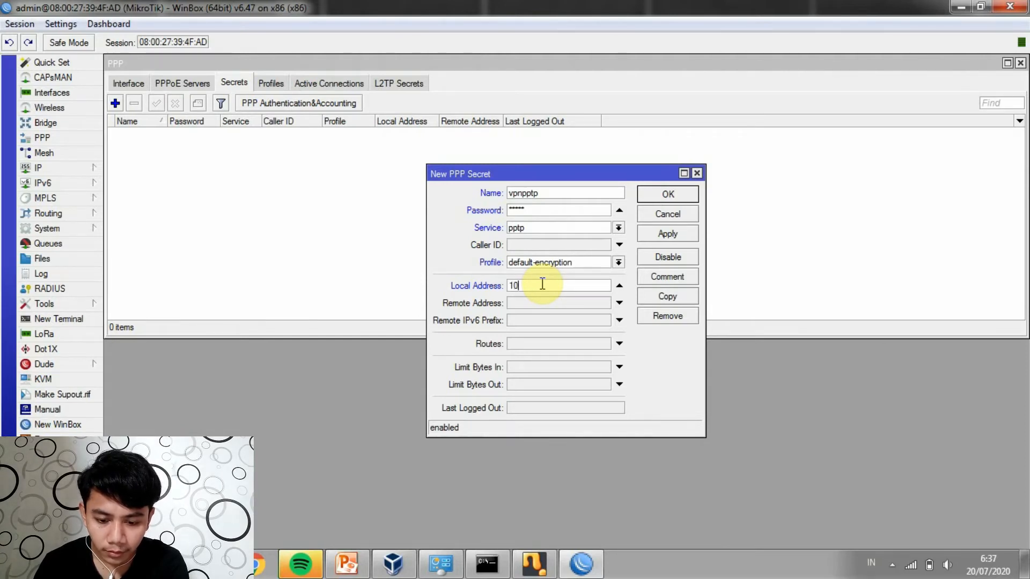
pyautogui.write('.10.10.1')
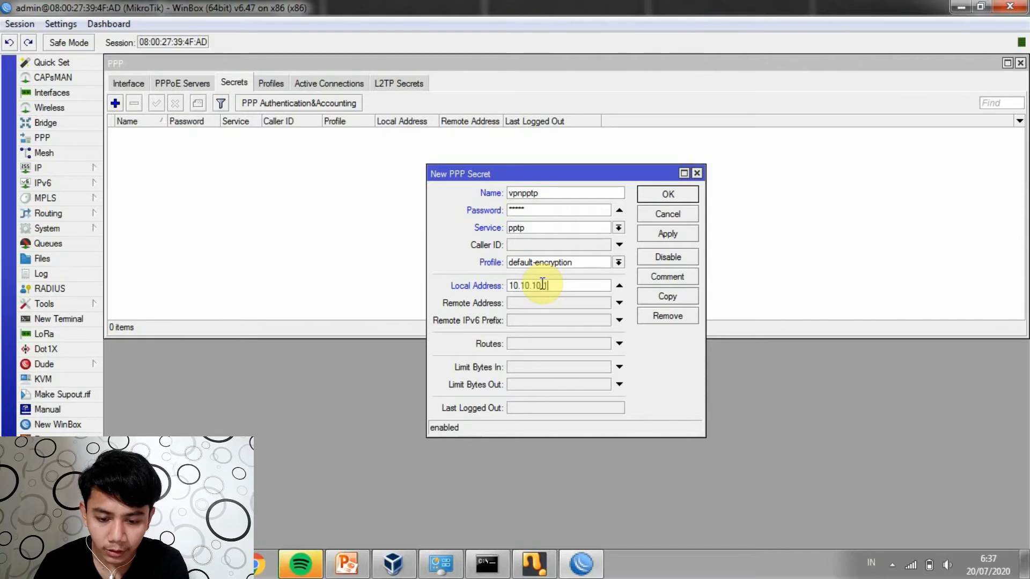
pyautogui.write('0')
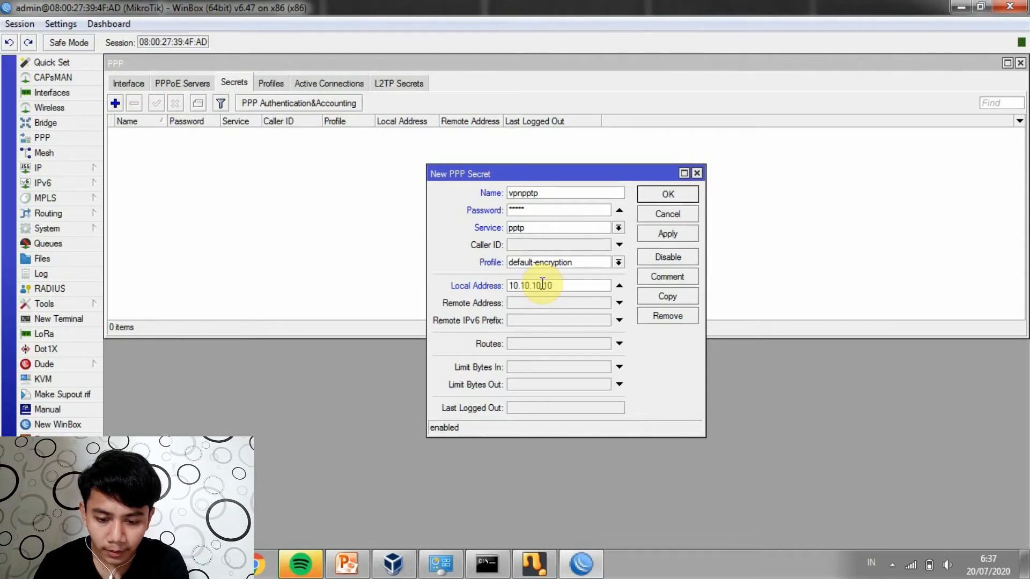
pyautogui.click(542, 304)
pyautogui.write('1')
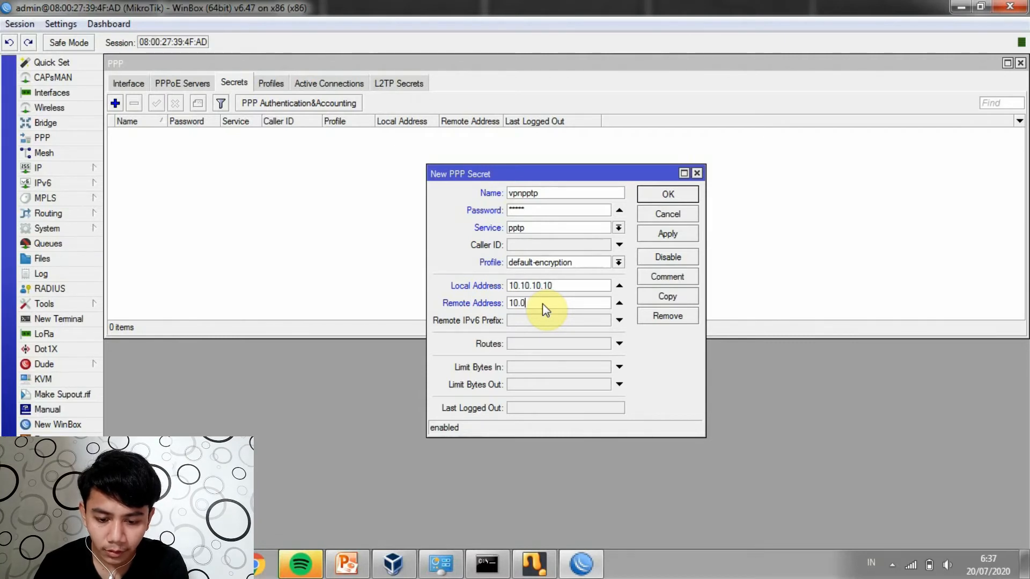
pyautogui.write('0.10.10.11')
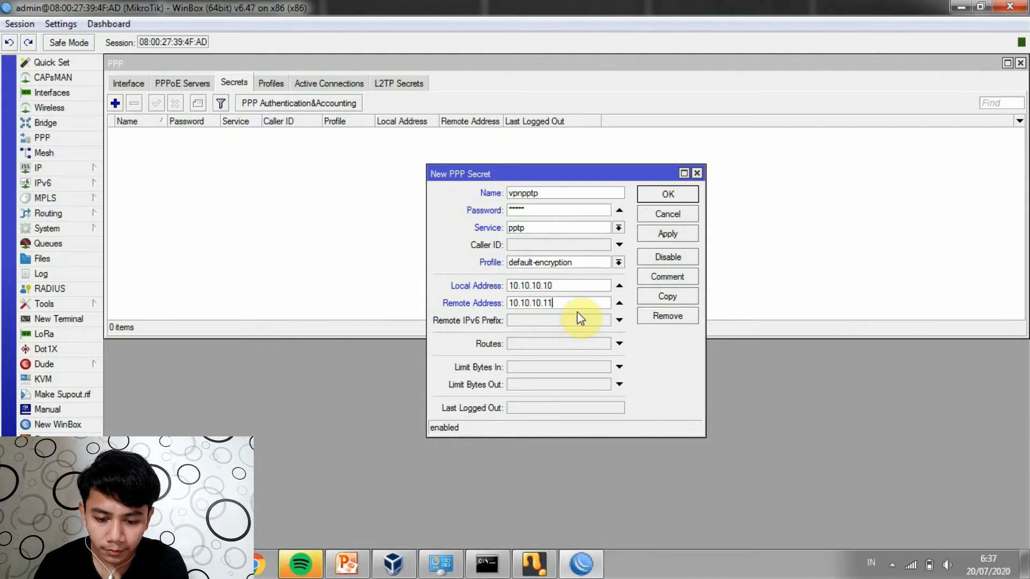
pyautogui.click(663, 233)
pyautogui.click(674, 195)
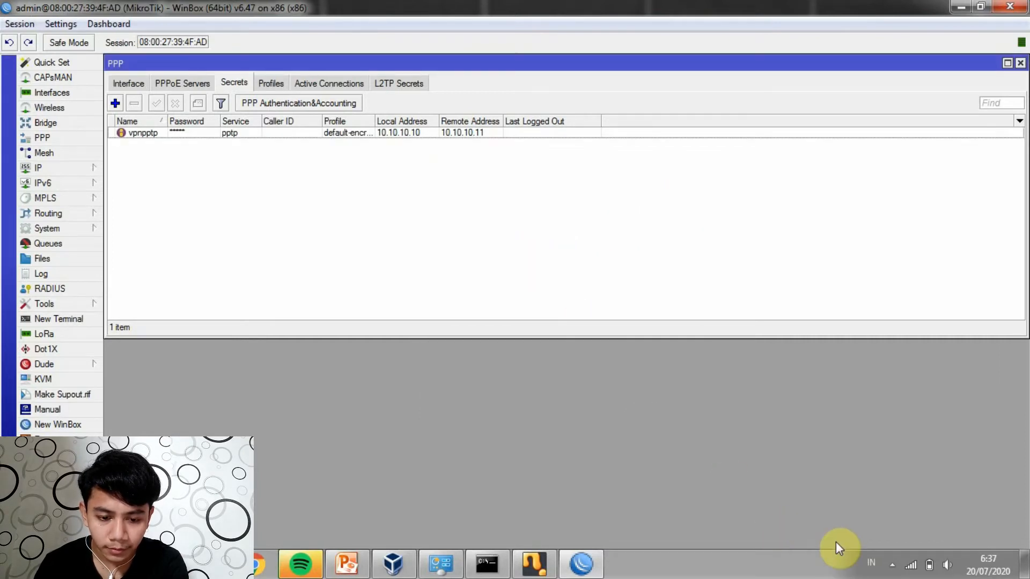
# Re-run ping 20.20.20.100 in Command Prompt, now getting all four replies with 0% loss
pyautogui.click(911, 566)
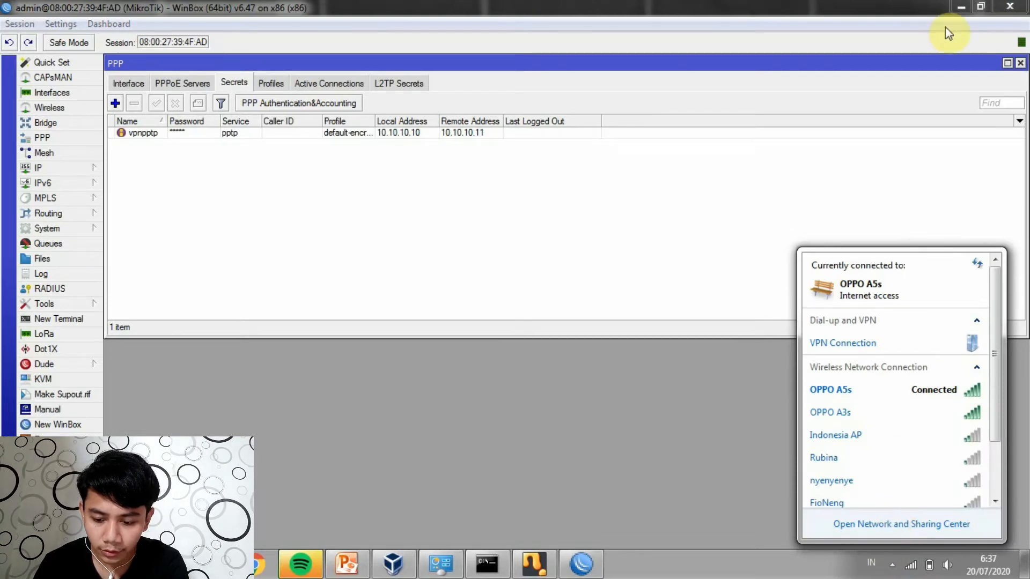
pyautogui.click(950, 11)
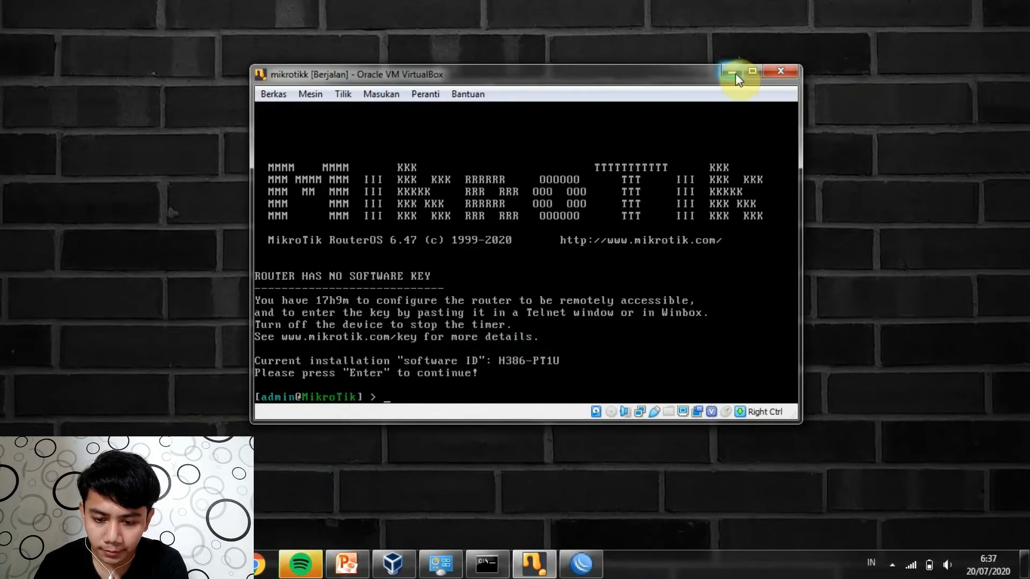
pyautogui.click(733, 72)
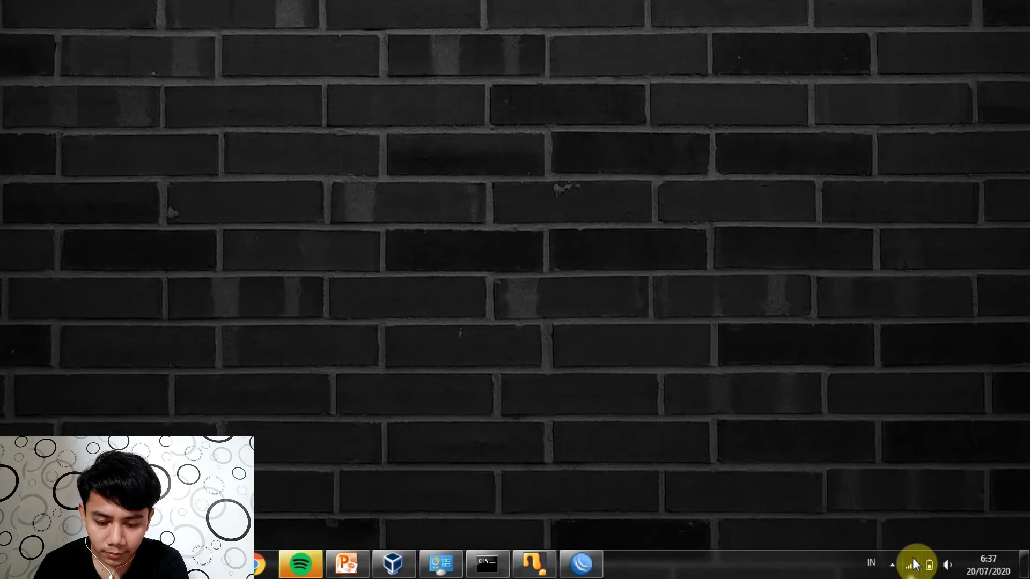
pyautogui.click(487, 566)
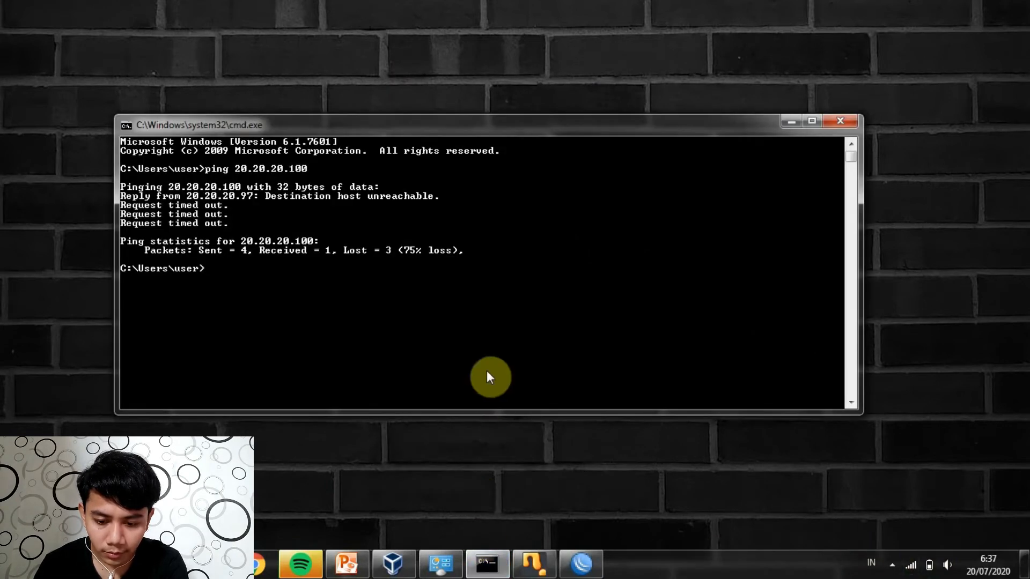
pyautogui.write('p')
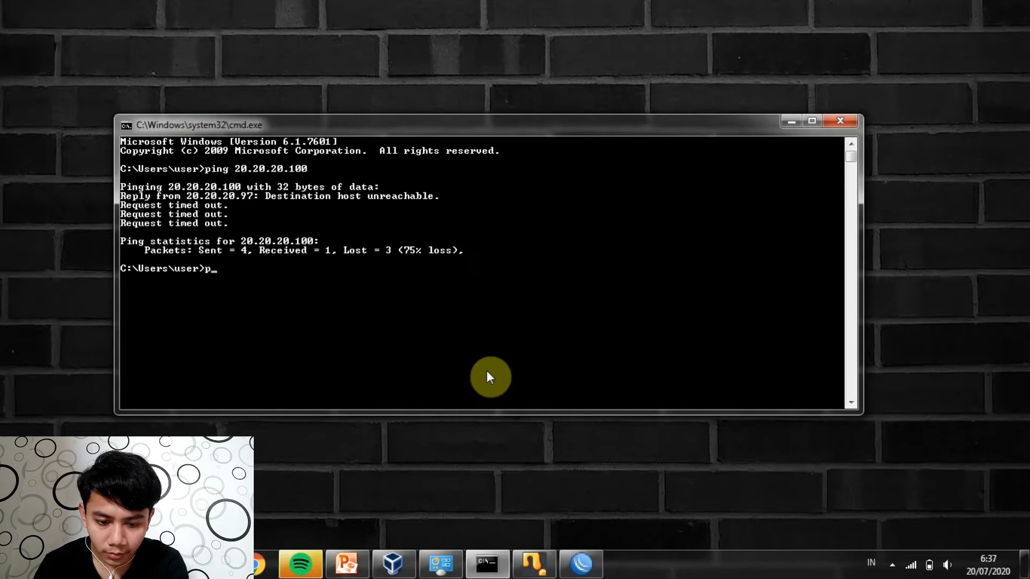
pyautogui.press('Up')
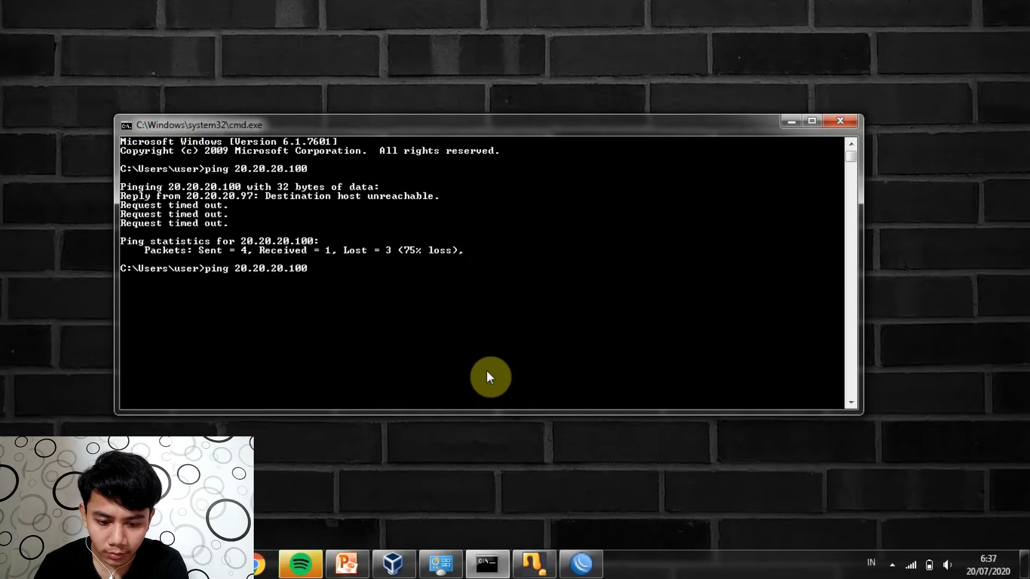
pyautogui.press('Return')
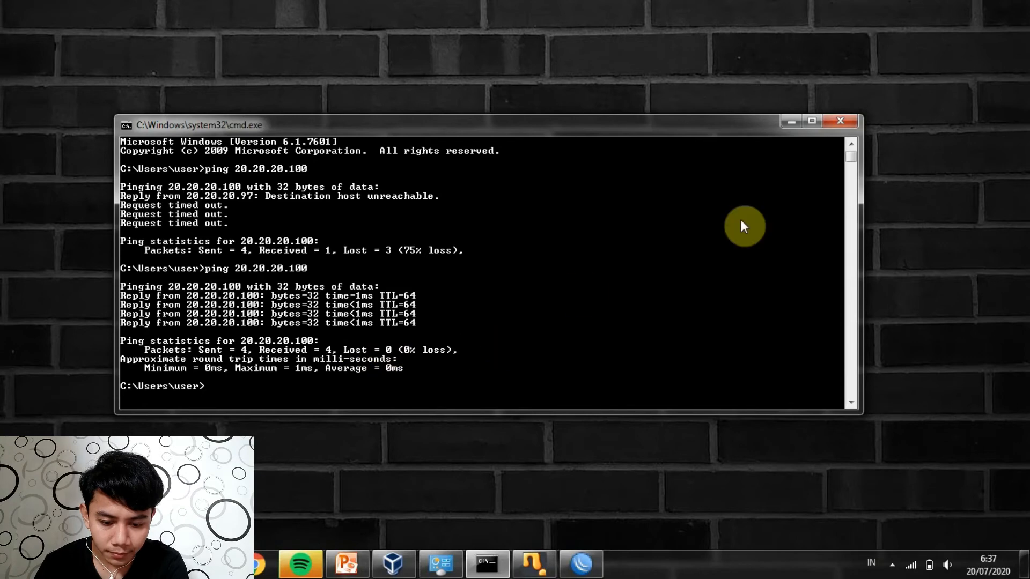
pyautogui.click(786, 124)
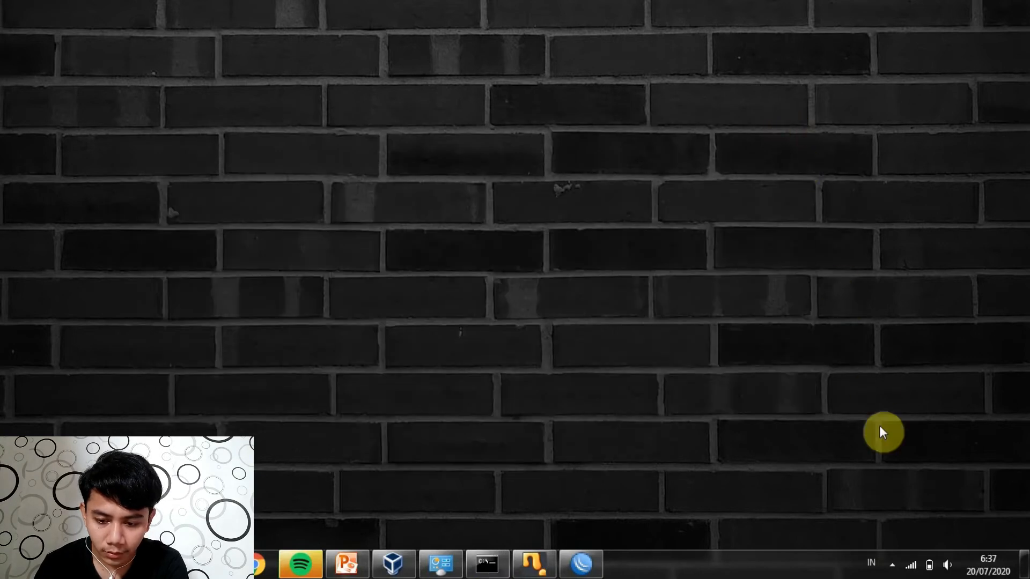
# From the Network and Sharing Center, start a new workplace connection using a VPN
pyautogui.click(911, 565)
pyautogui.click(900, 525)
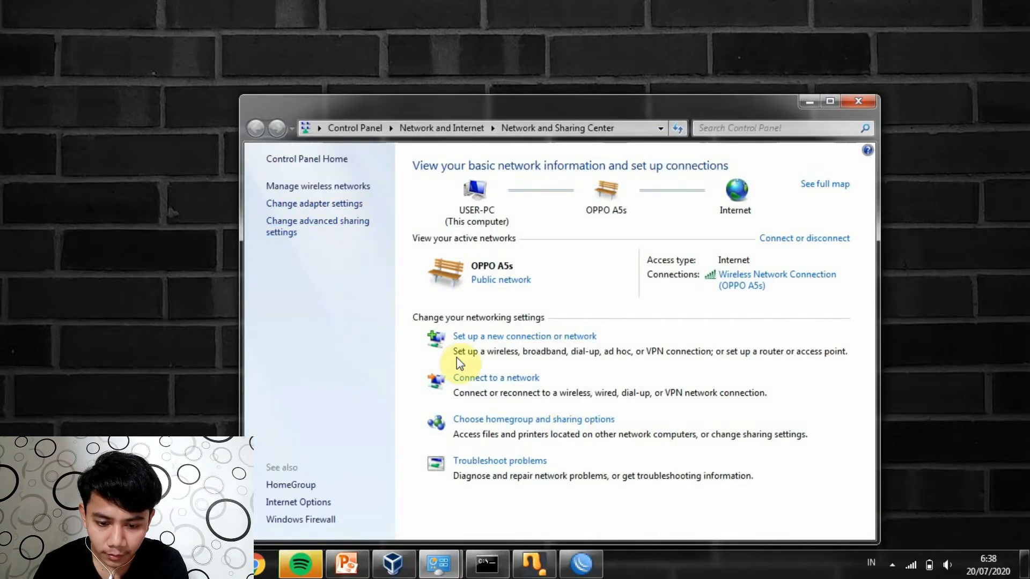
pyautogui.click(513, 338)
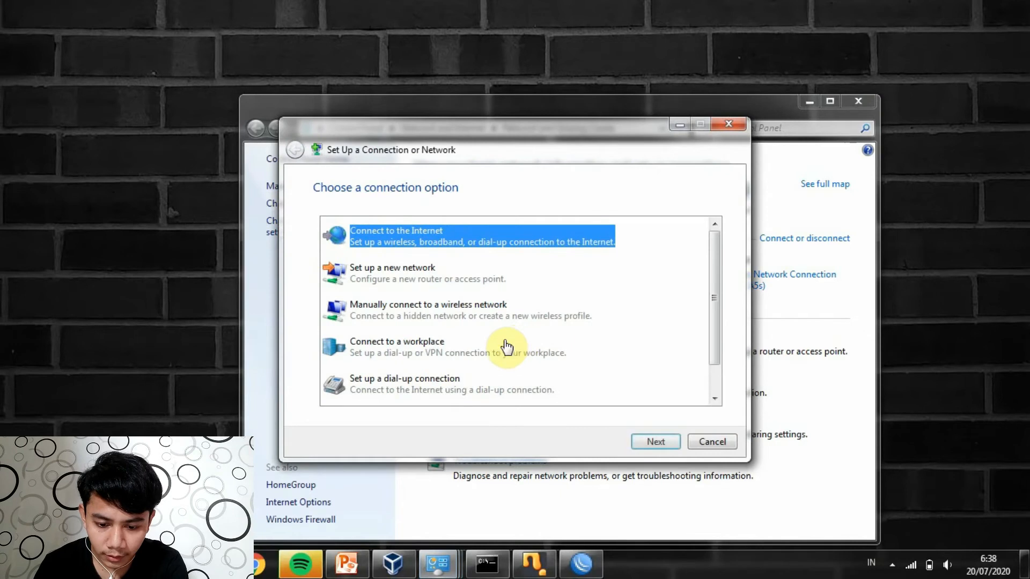
pyautogui.click(473, 361)
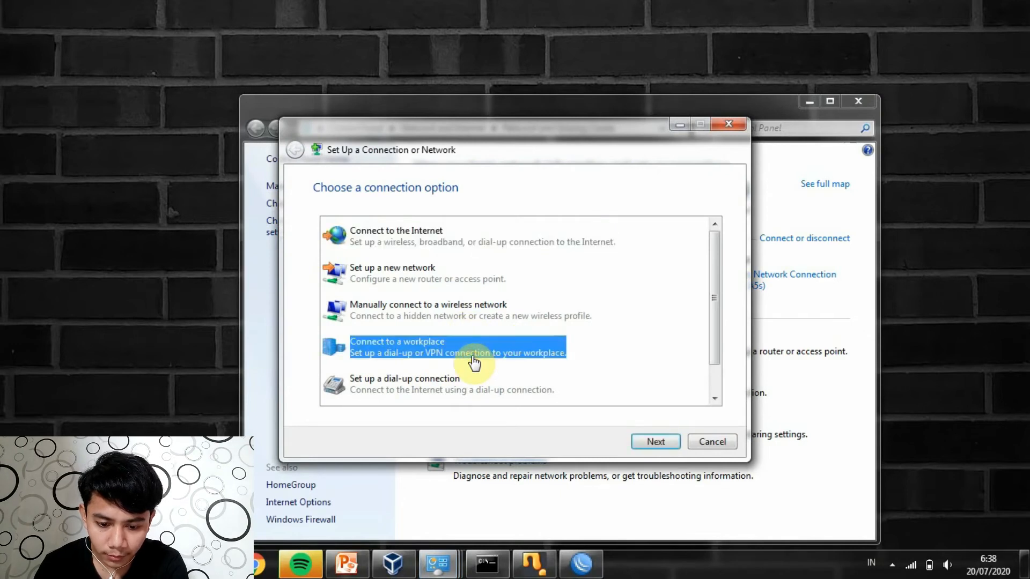
pyautogui.click(652, 441)
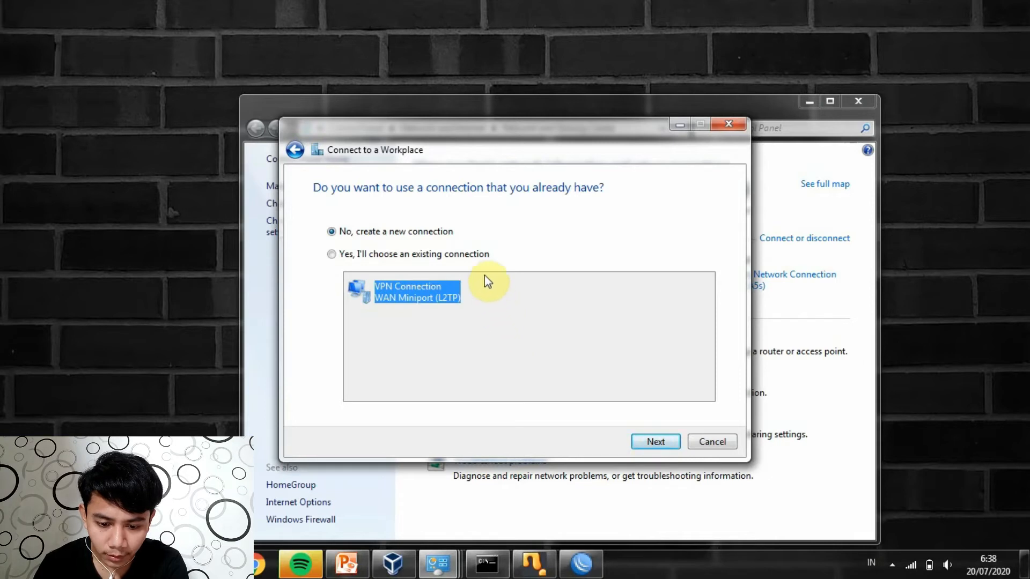
pyautogui.click(654, 450)
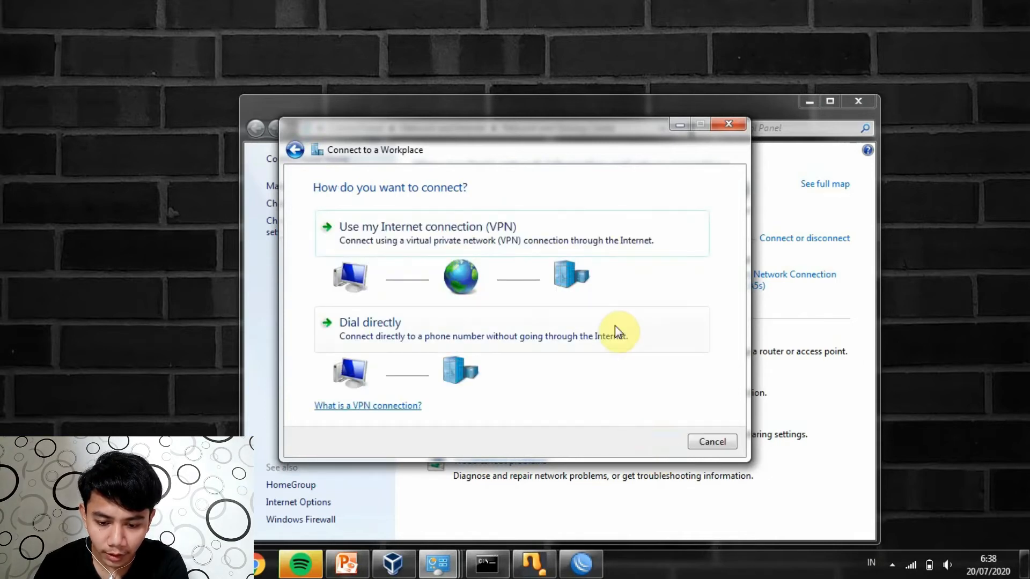
pyautogui.click(594, 237)
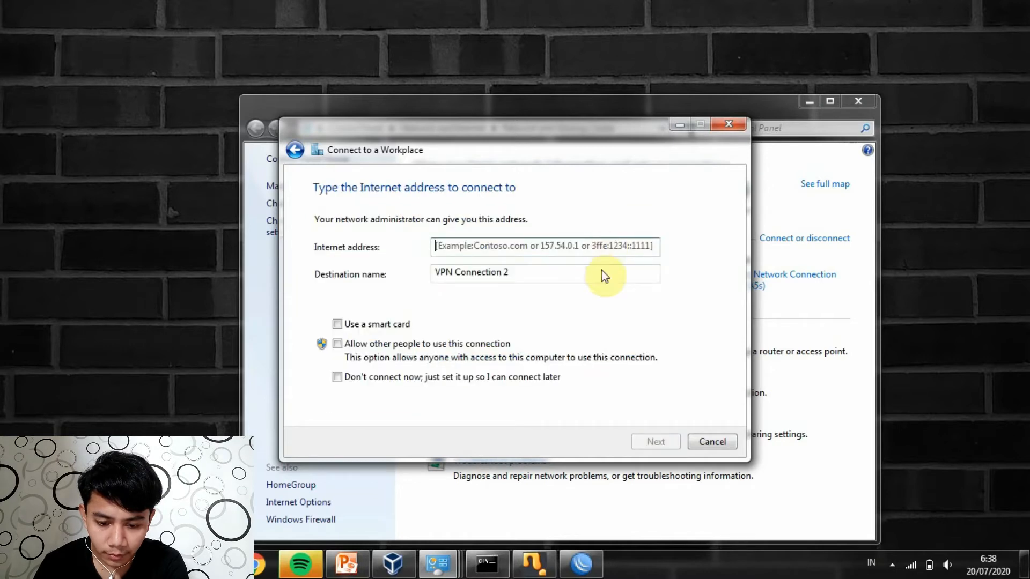
# Enter 20.20.20.100 as the VPN server address and name the connection vpnpptp
pyautogui.write('20')
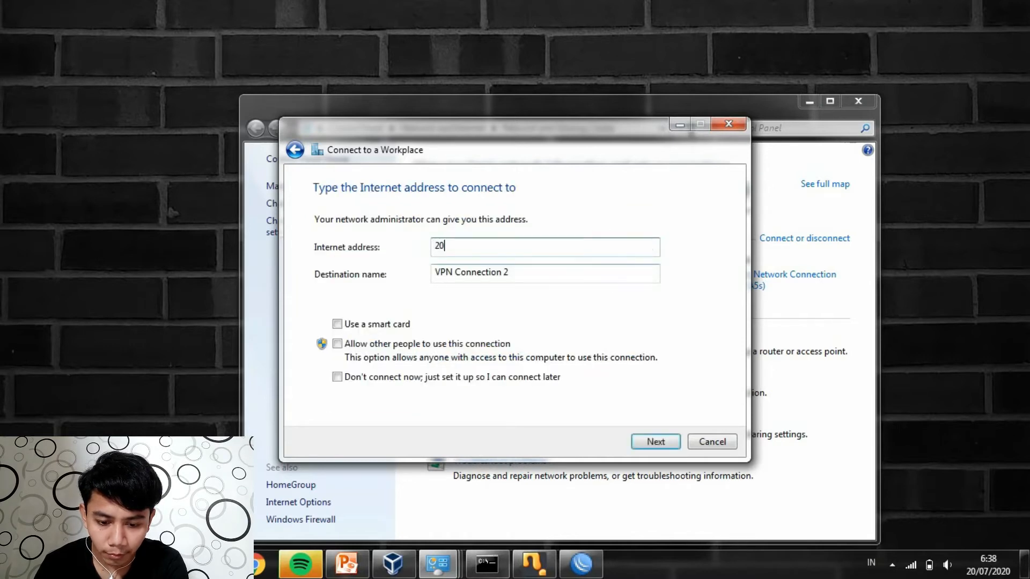
pyautogui.write('.')
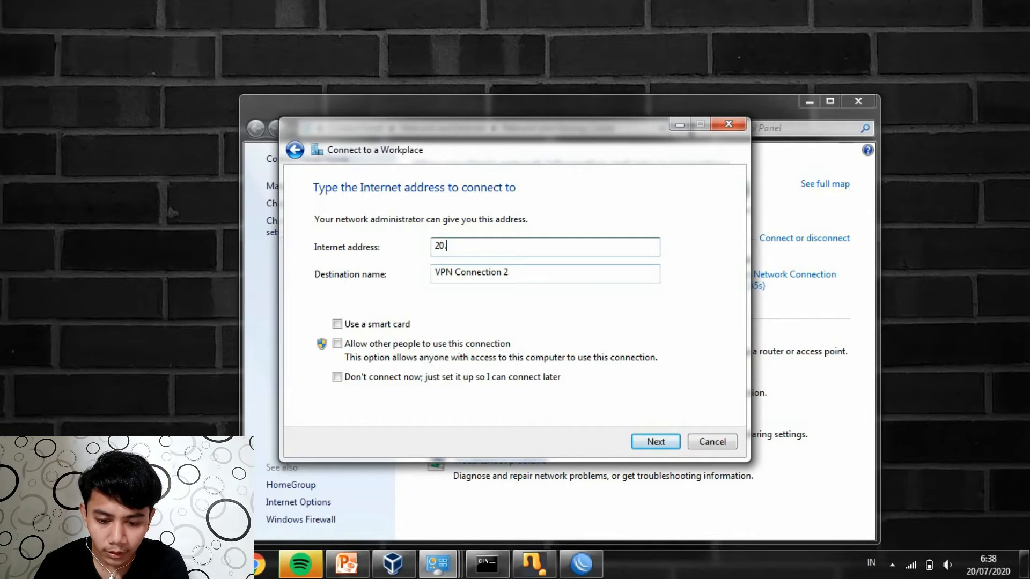
pyautogui.write('20.')
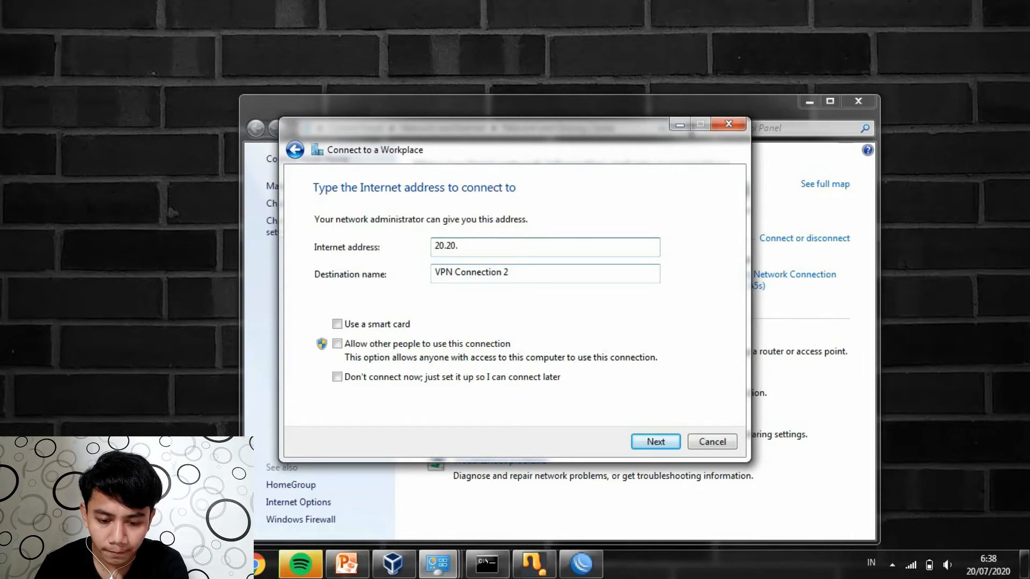
pyautogui.write('2')
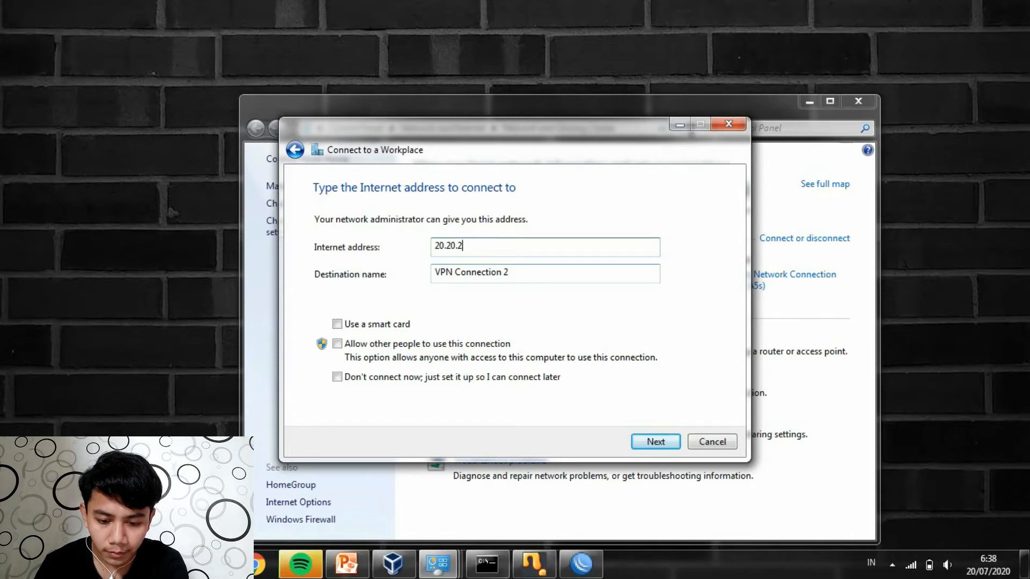
pyautogui.write('0.100')
pyautogui.click(575, 275)
pyautogui.press('BackSpace')
pyautogui.press('BackSpace')
pyautogui.press('BackSpace')
pyautogui.press('BackSpace')
pyautogui.press('BackSpace')
pyautogui.press('BackSpace')
pyautogui.press('BackSpace')
pyautogui.press('BackSpace')
pyautogui.press('BackSpace')
pyautogui.press('BackSpace')
pyautogui.press('BackSpace')
pyautogui.press('BackSpace')
pyautogui.press('BackSpace')
pyautogui.press('BackSpace')
pyautogui.press('BackSpace')
pyautogui.press('BackSpace')
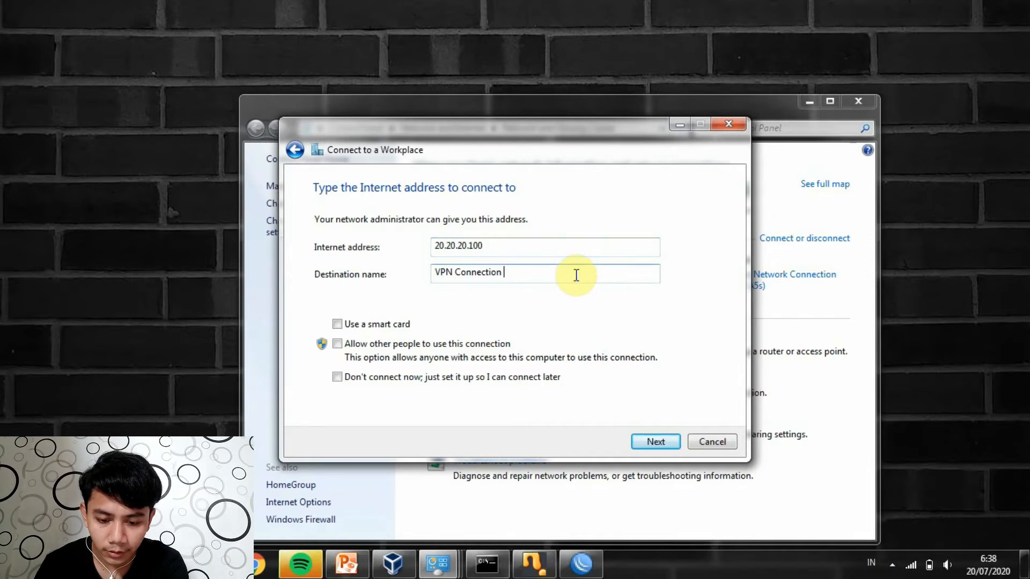
pyautogui.click(576, 275)
pyautogui.write('V')
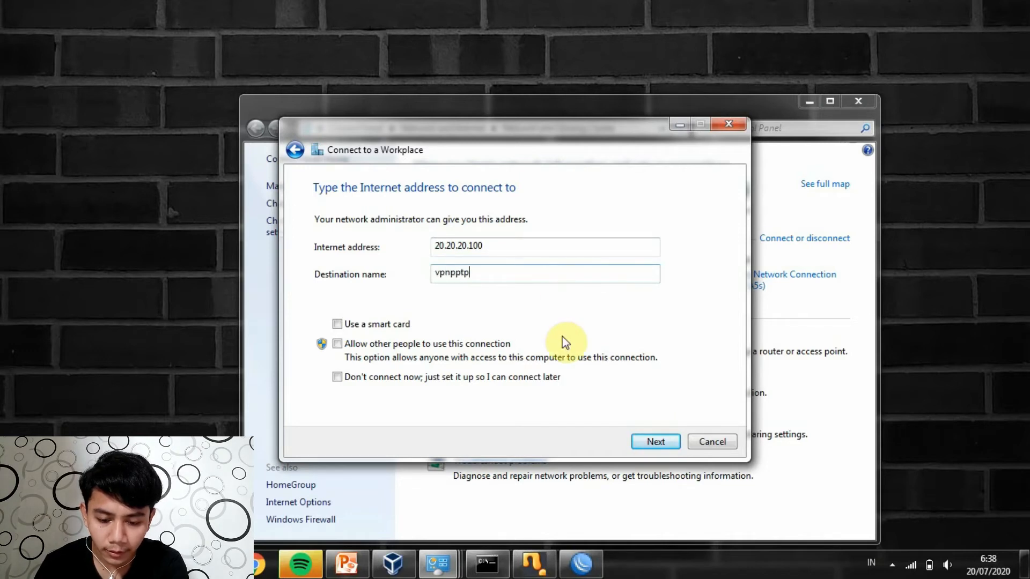
pyautogui.click(646, 436)
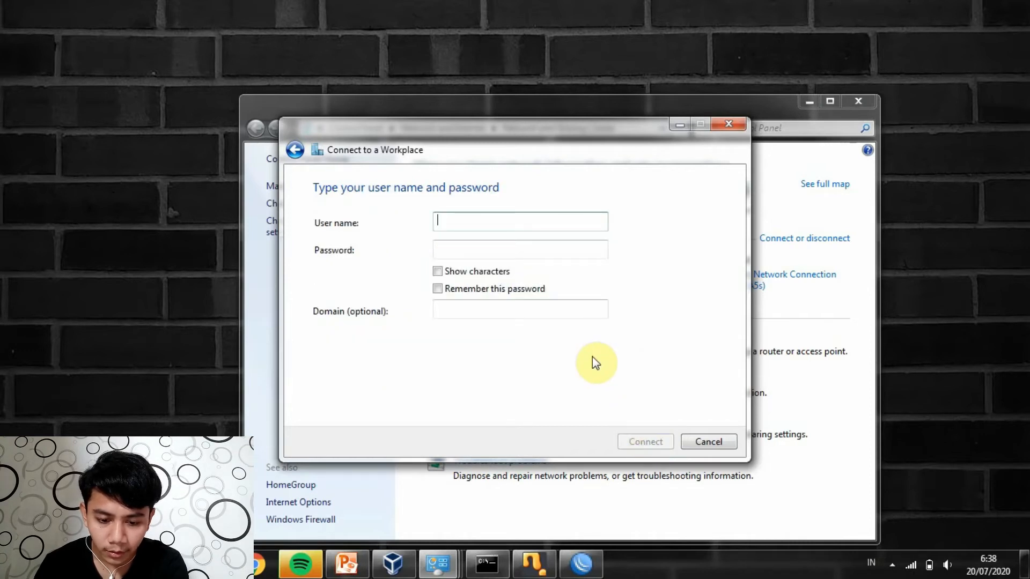
# Enter the VPN account user name and password and connect to the server
pyautogui.write('vpnpptp')
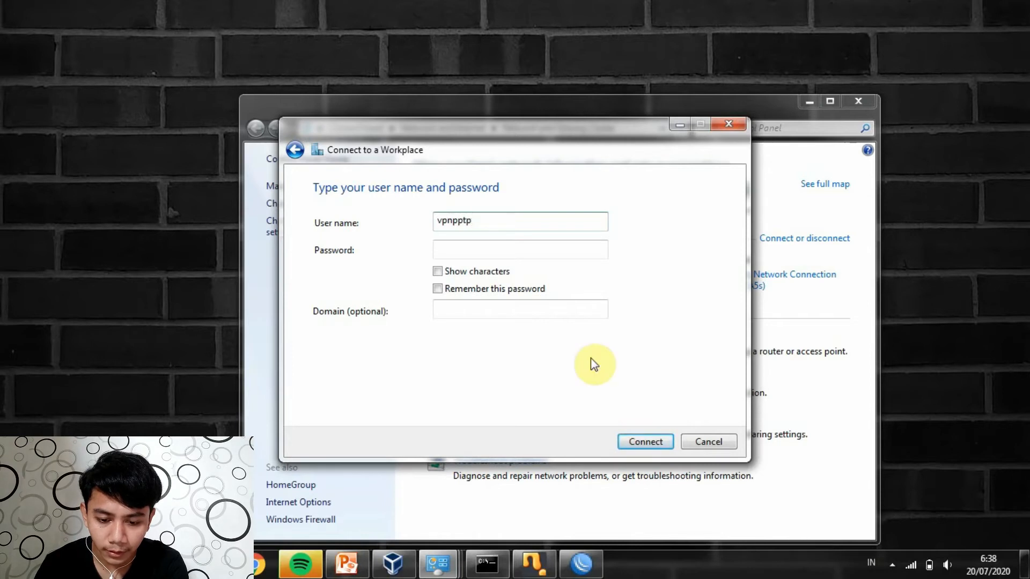
pyautogui.click(579, 257)
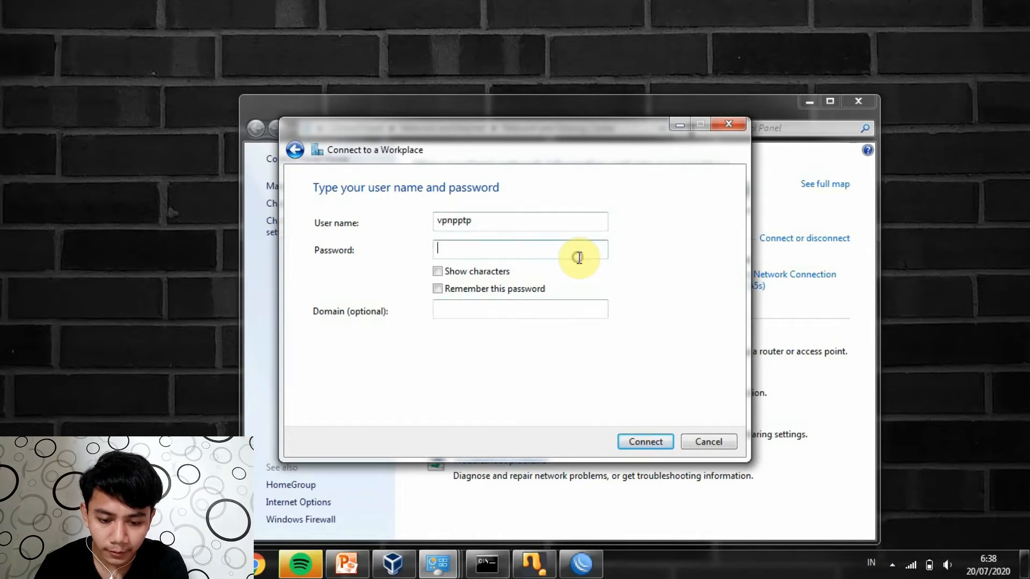
pyautogui.write('v')
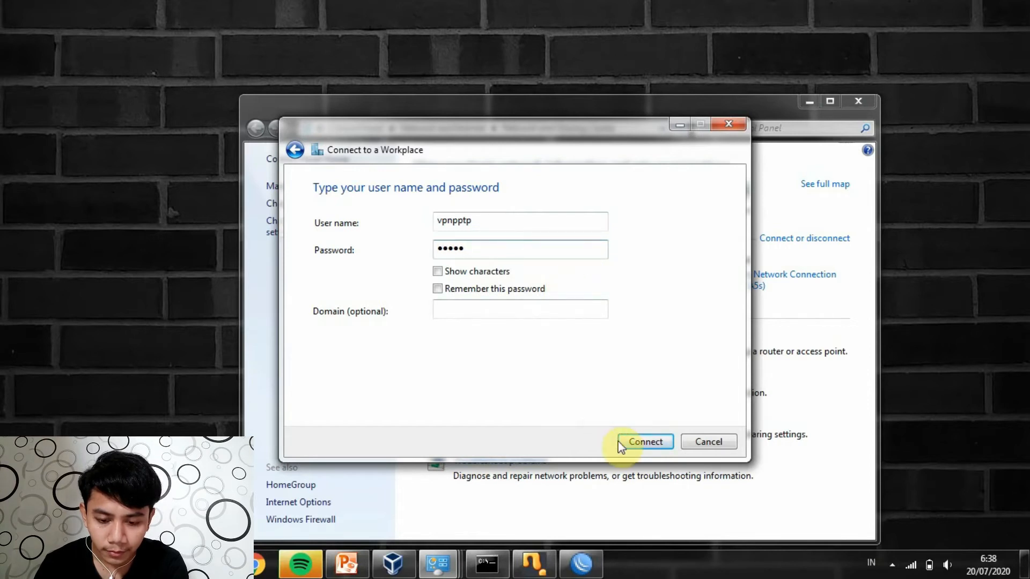
pyautogui.click(636, 442)
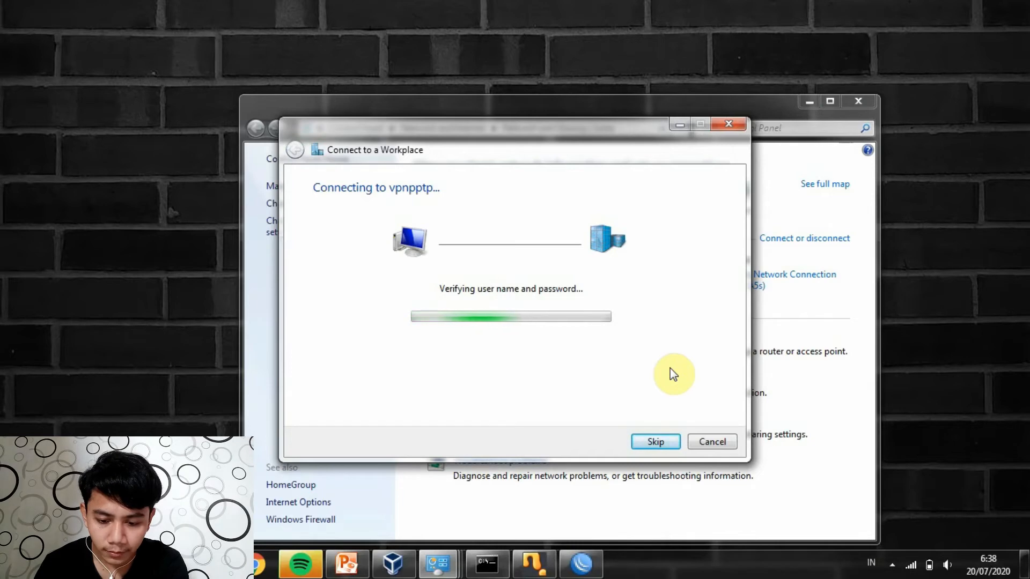
# Minimize the windows and check the tray network list shows vpnpptp as Connected
pyautogui.click(810, 102)
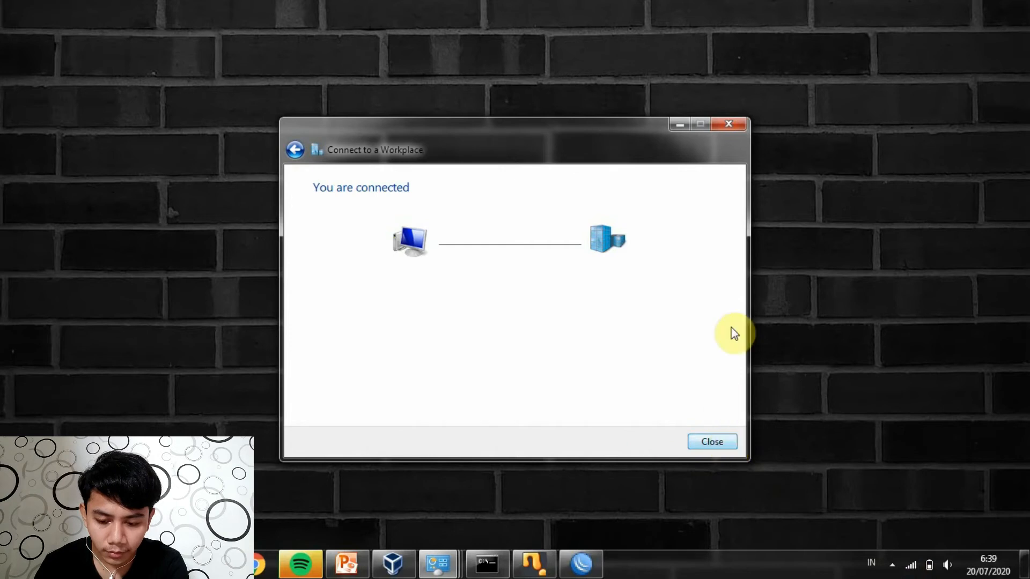
pyautogui.click(679, 125)
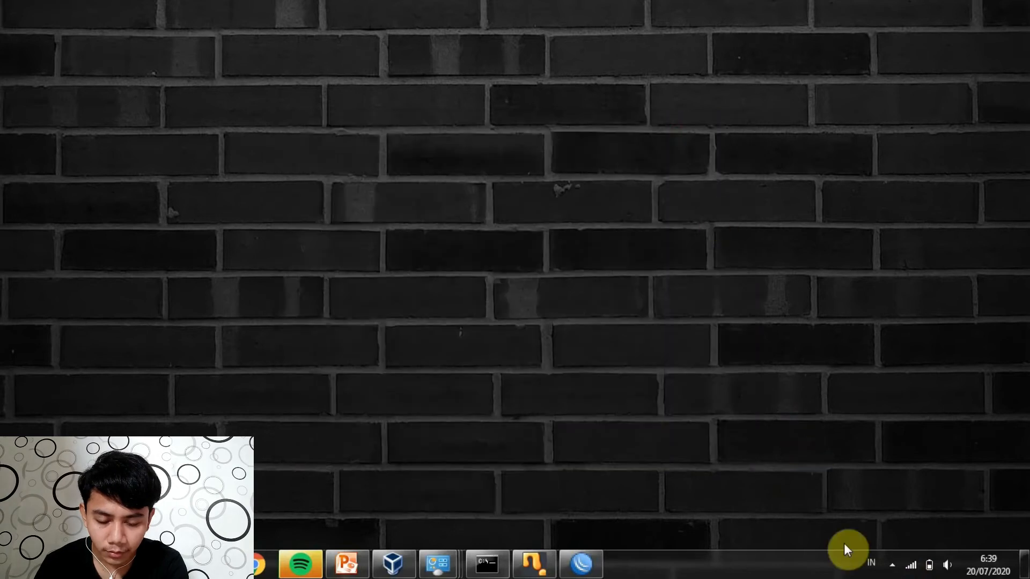
pyautogui.click(915, 573)
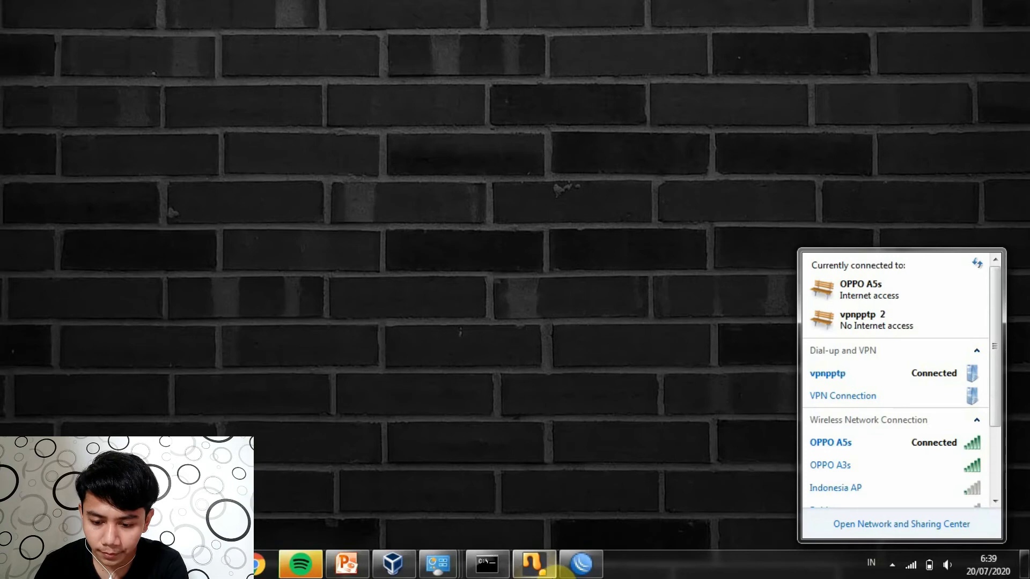
# Confirm pptp-vpnpptp appears in WinBox's Interface List and PPP Interface tab, then close both windows
pyautogui.click(580, 569)
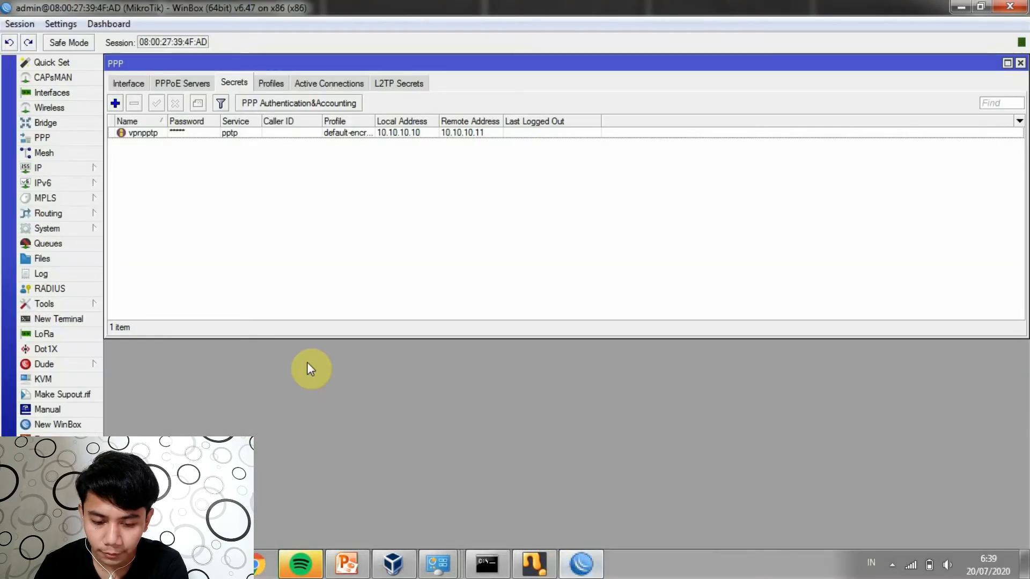
pyautogui.click(54, 93)
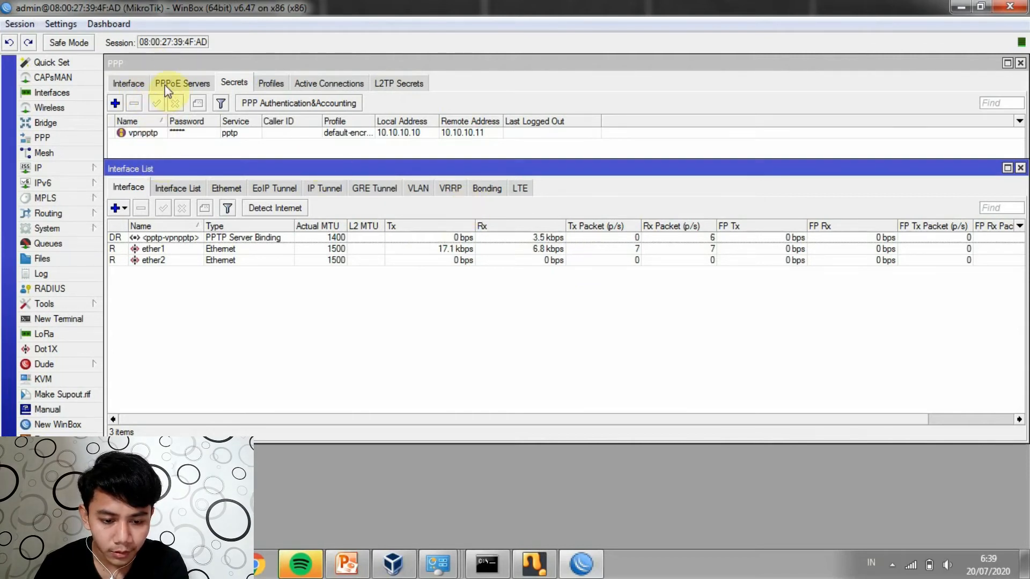
pyautogui.click(178, 62)
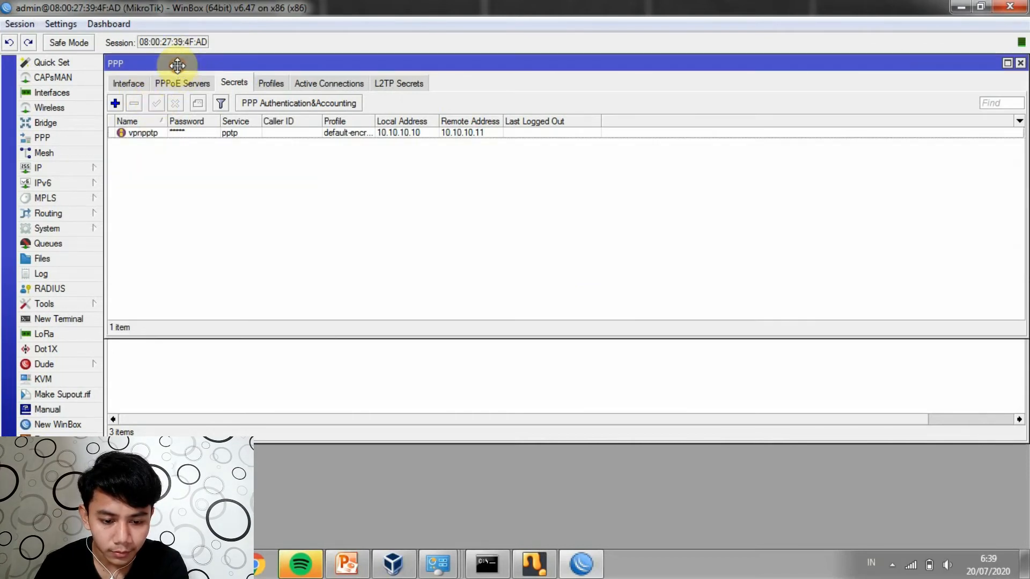
pyautogui.click(127, 83)
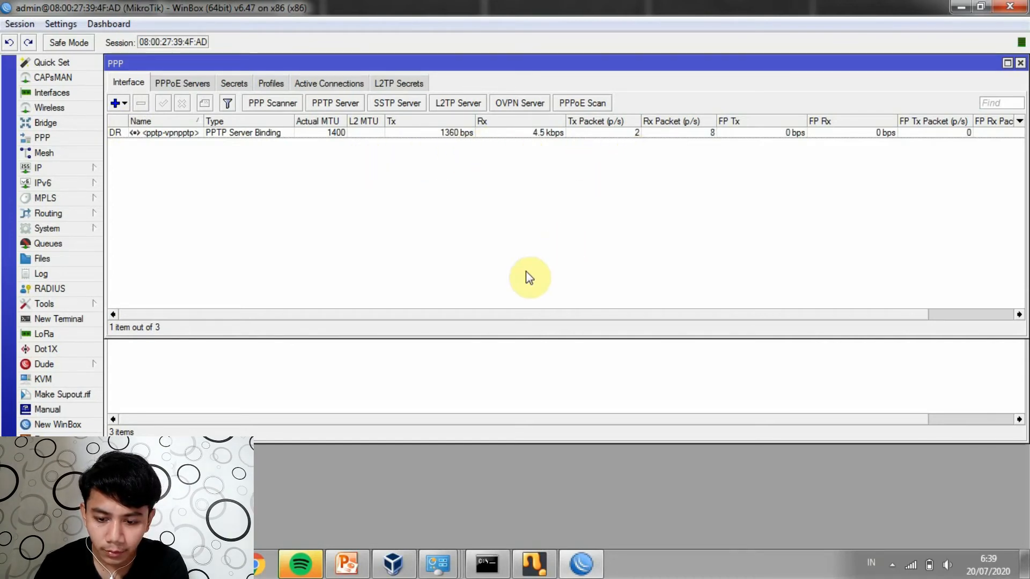
pyautogui.click(1021, 63)
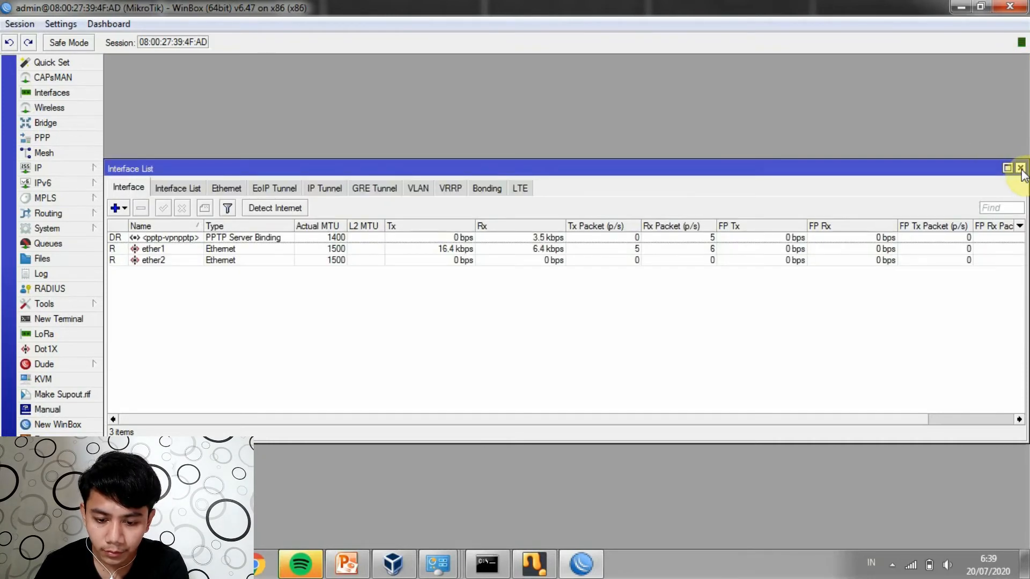
pyautogui.click(1021, 168)
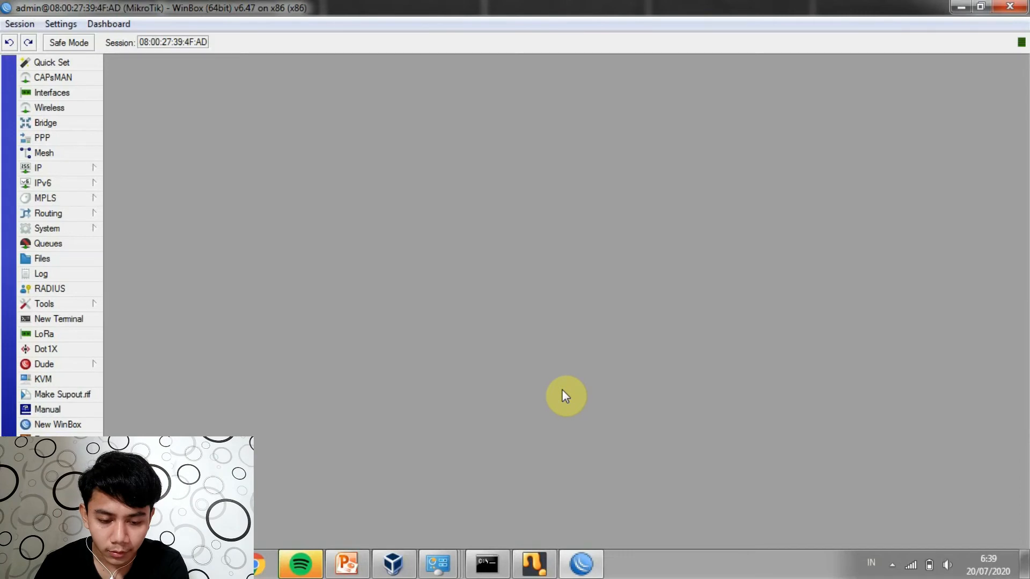
# Minimize WinBox, restore the PowerPoint slide show and advance to the 'Pengertian L2TP' slide
pyautogui.click(959, 7)
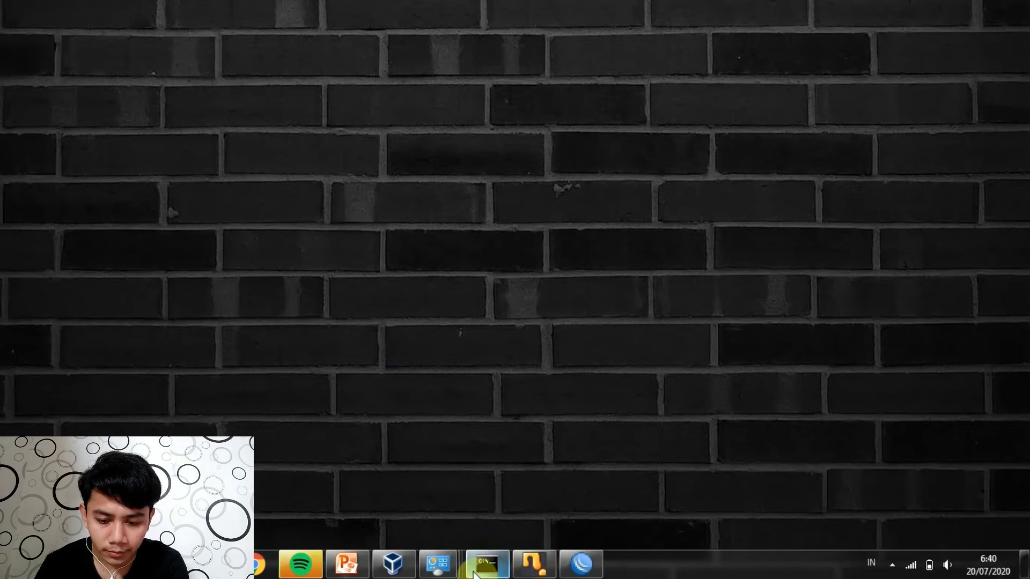
pyautogui.click(354, 566)
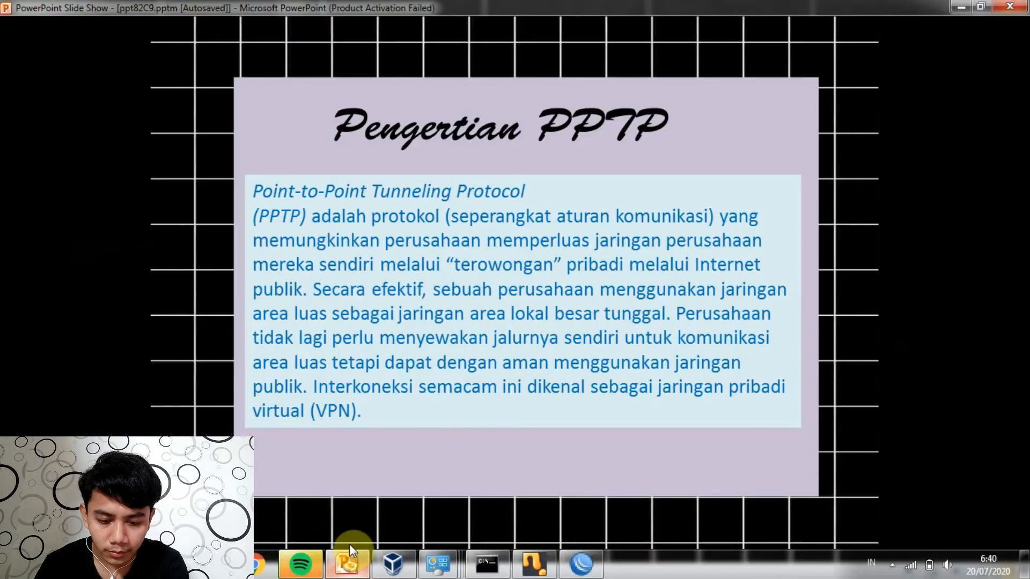
pyautogui.click(452, 419)
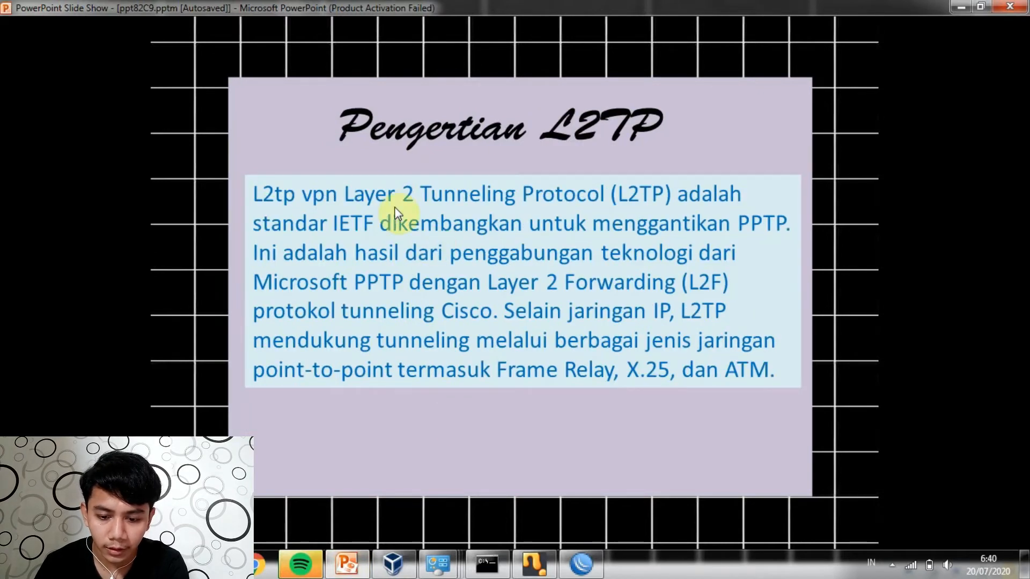
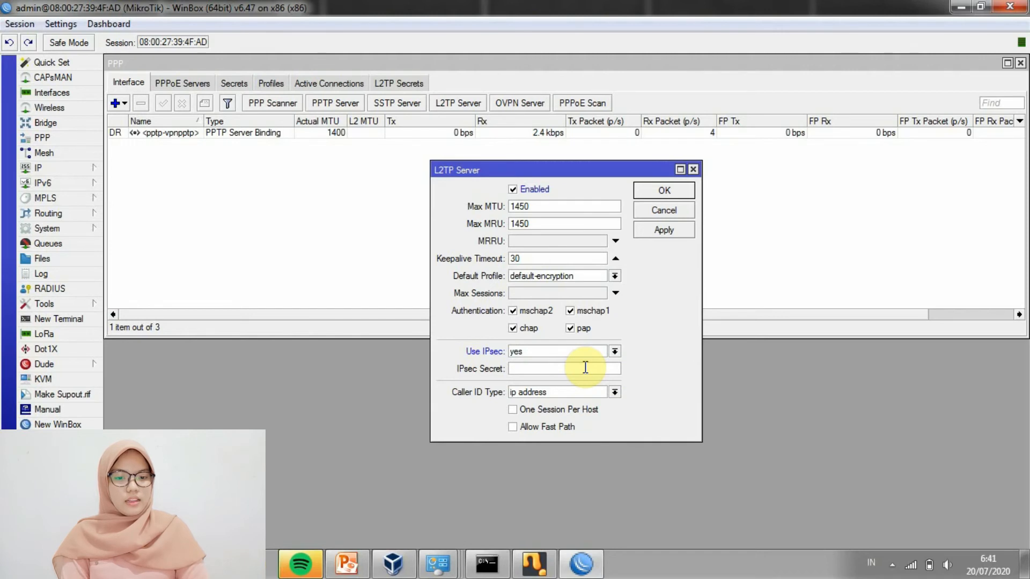
# Enter the IPsec secret and save the enabled L2TP server settings with Use IPsec yes
pyautogui.write('****')
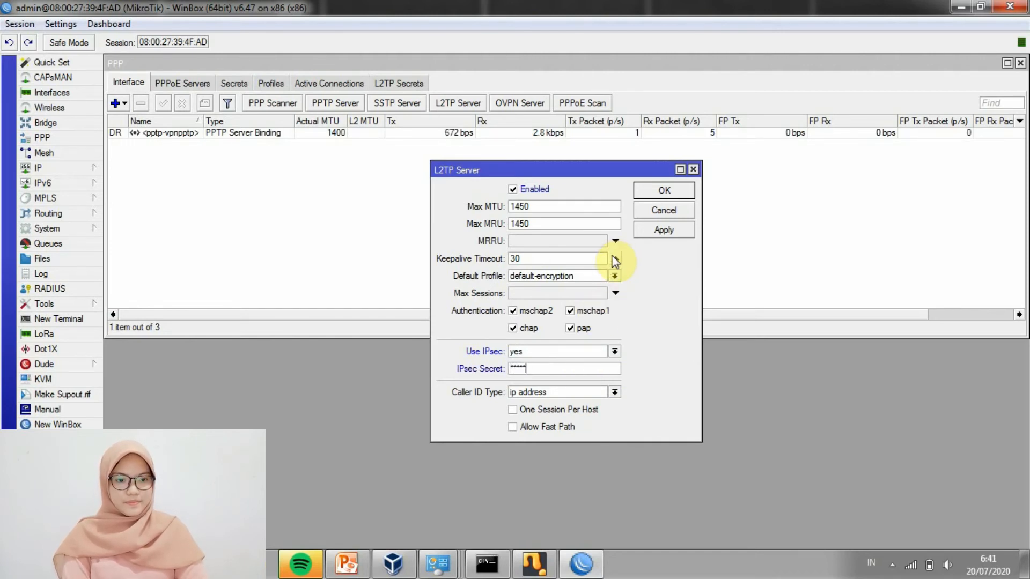
pyautogui.click(663, 231)
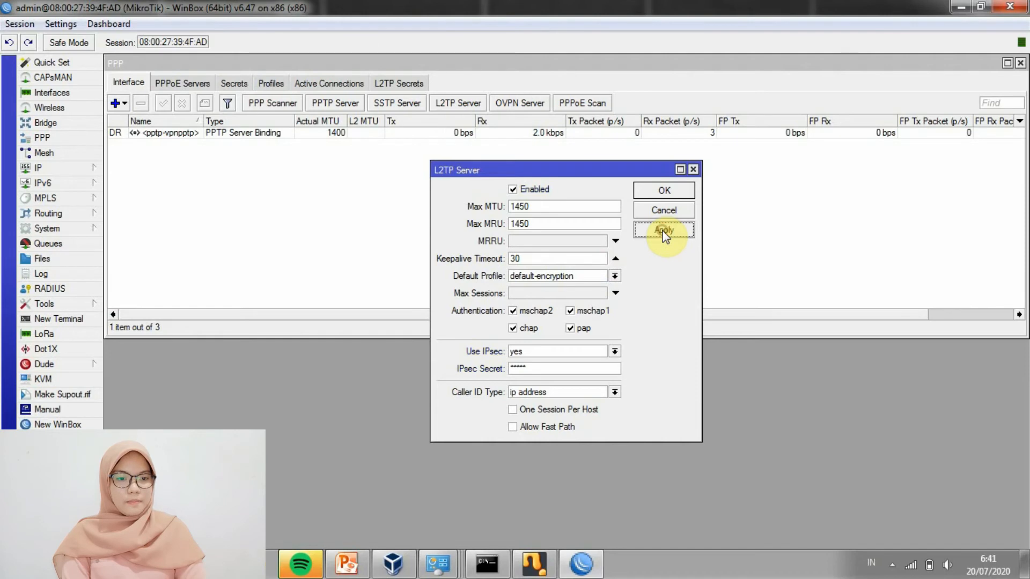
pyautogui.click(664, 193)
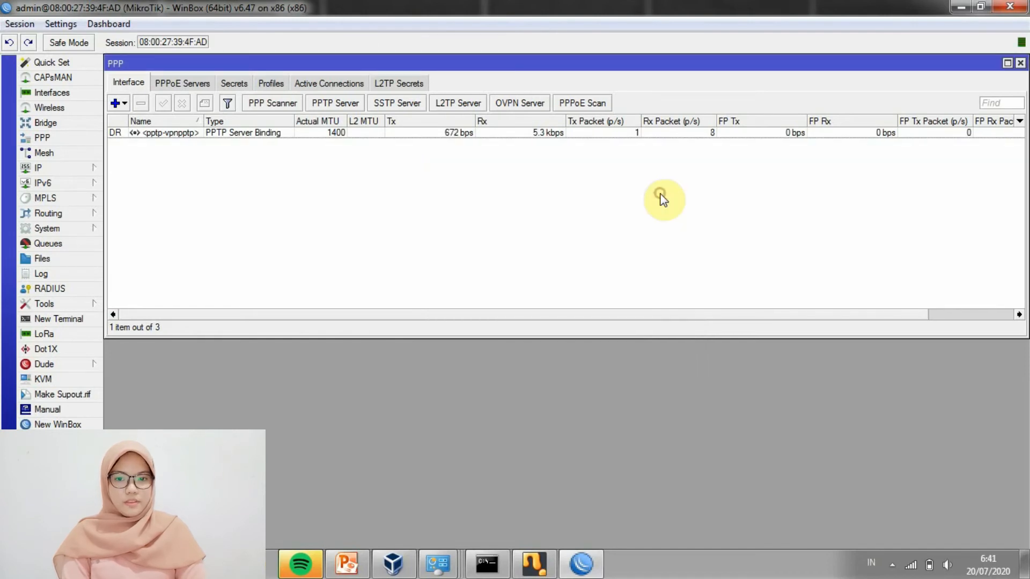
# Add a new PPP secret named vpnl2tp with a password and service l2tp
pyautogui.click(235, 83)
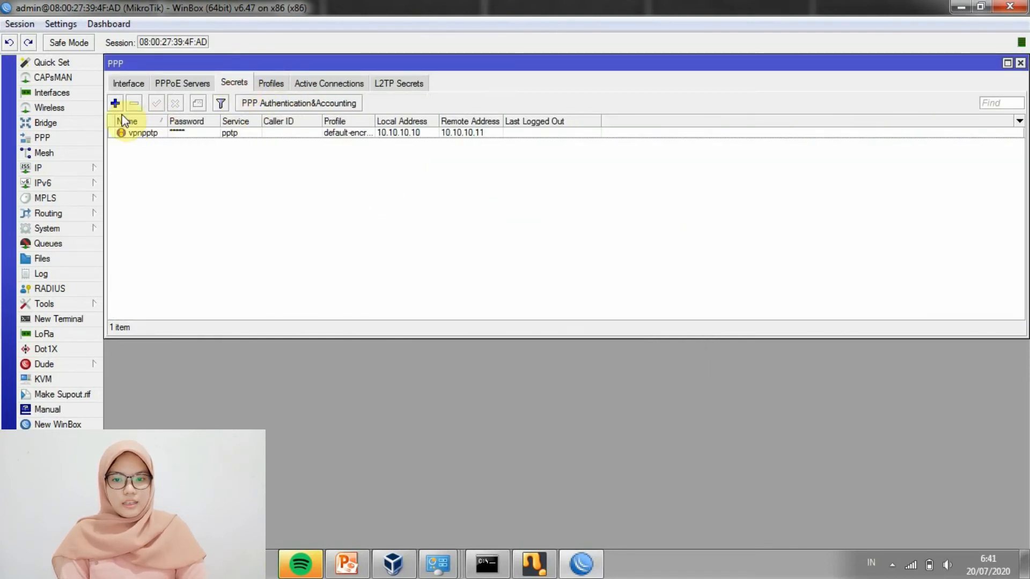
pyautogui.click(116, 103)
pyautogui.press('BackSpace')
pyautogui.write('vpnl2t')
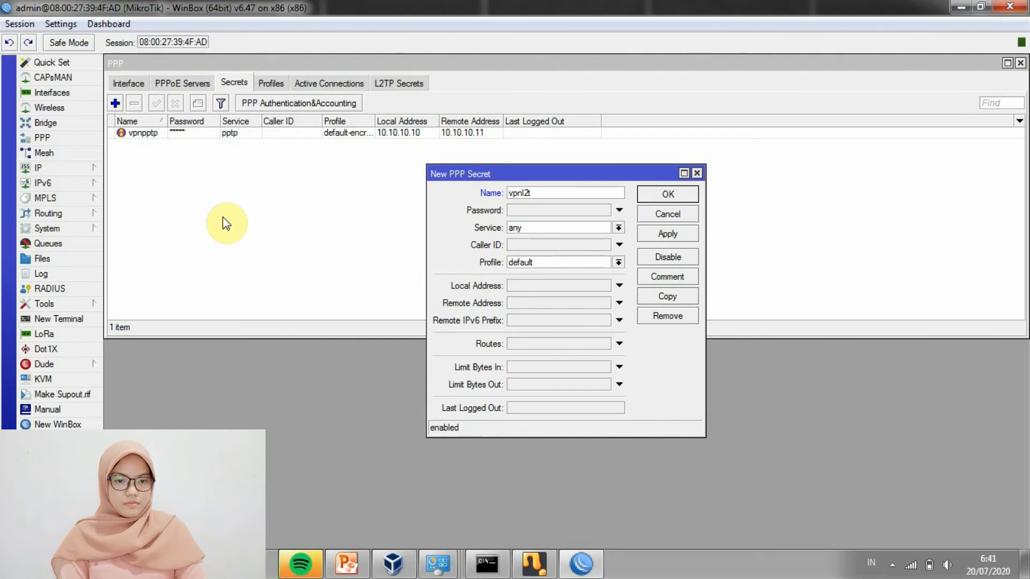
pyautogui.click(524, 214)
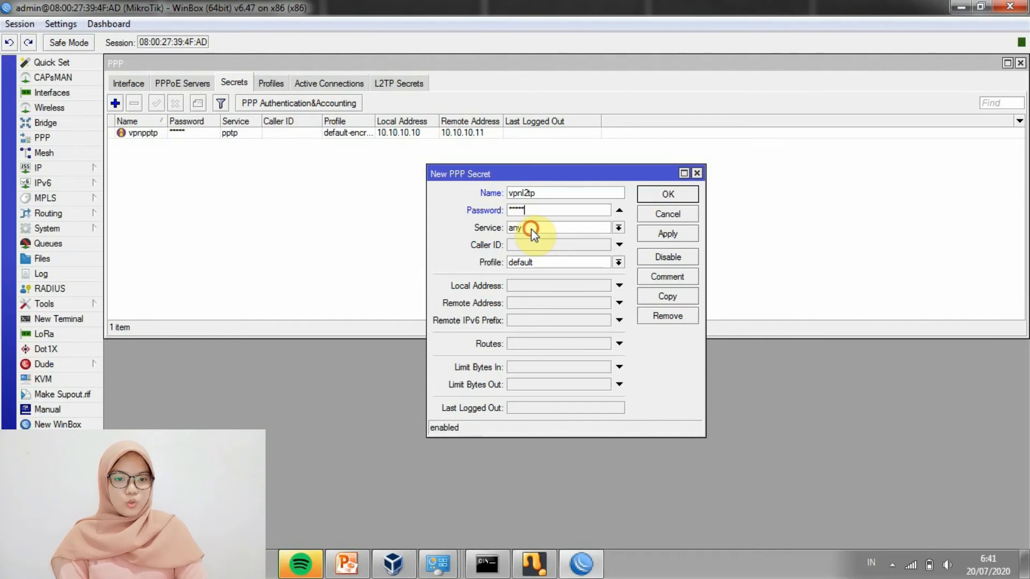
pyautogui.click(531, 229)
pyautogui.click(535, 260)
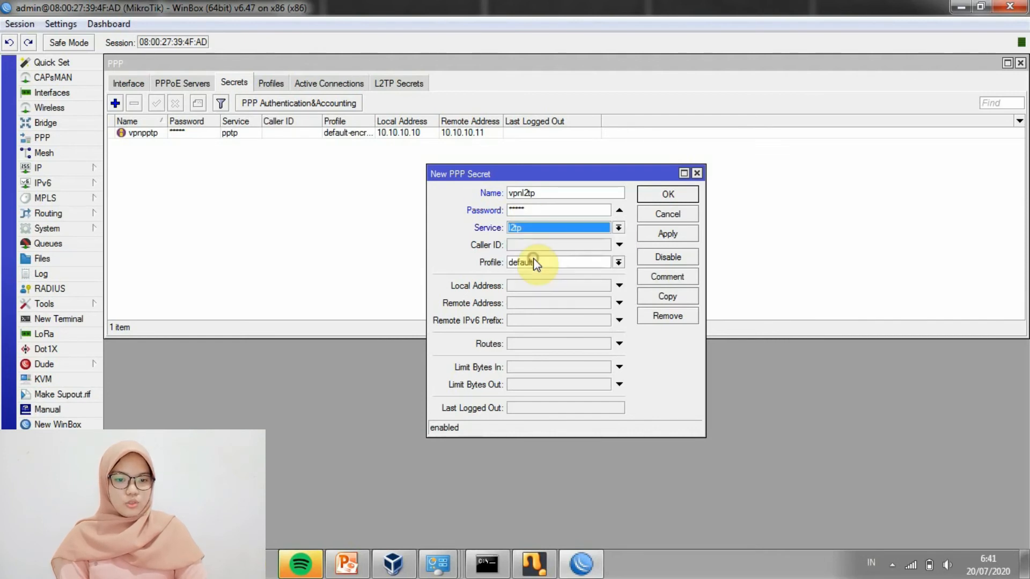
# Give the secret profile default-encryption, local address 10.10.10.20 and remote 10.10.10.21, and save it
pyautogui.click(546, 266)
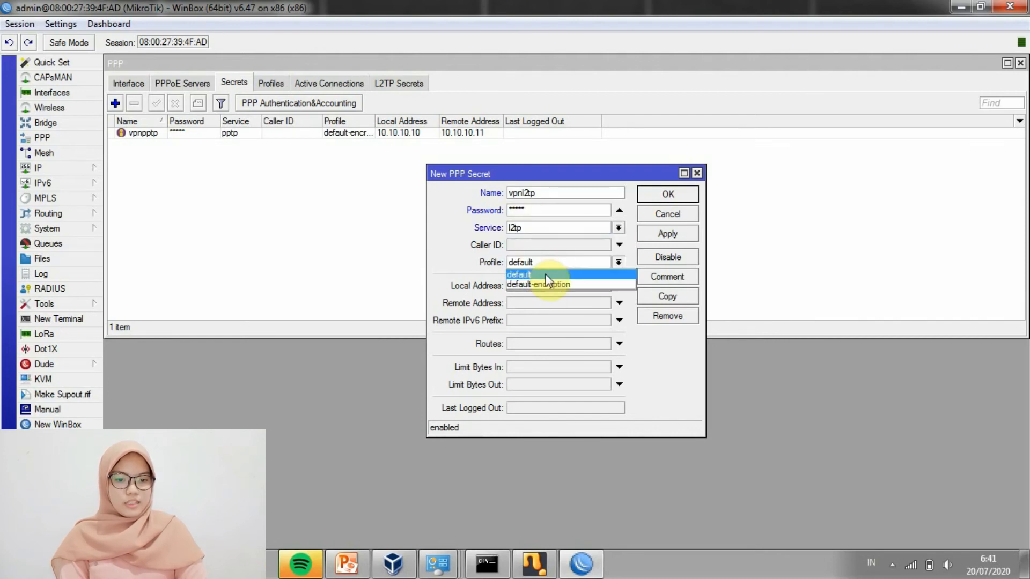
pyautogui.click(548, 285)
pyautogui.click(548, 285)
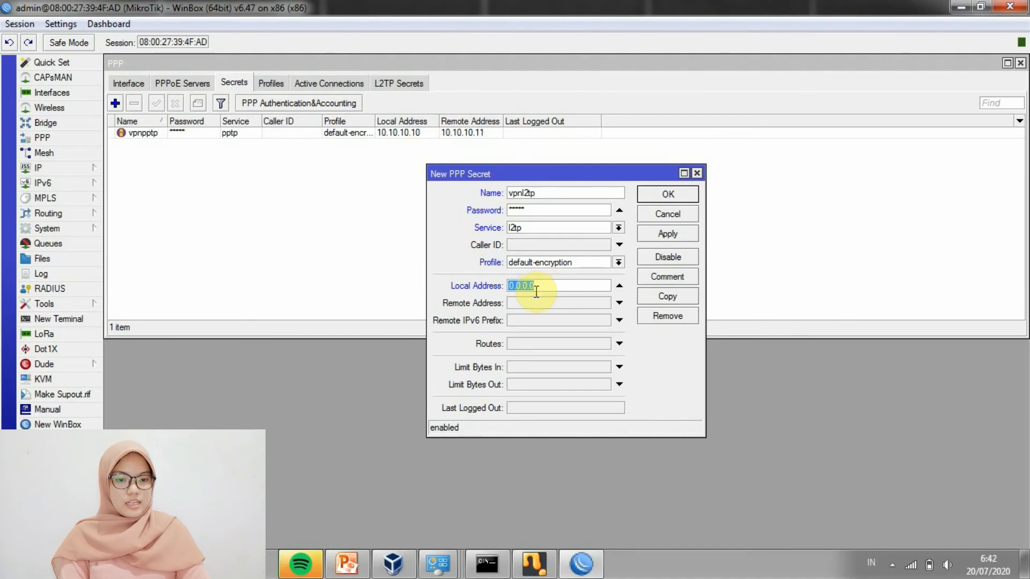
pyautogui.press('BackSpace')
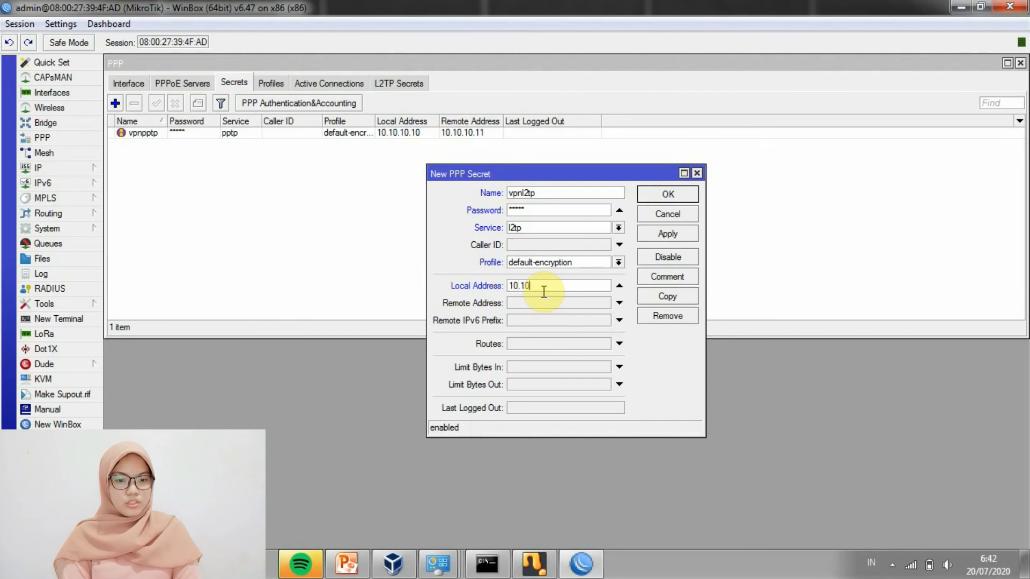
pyautogui.write('10.10.10.20')
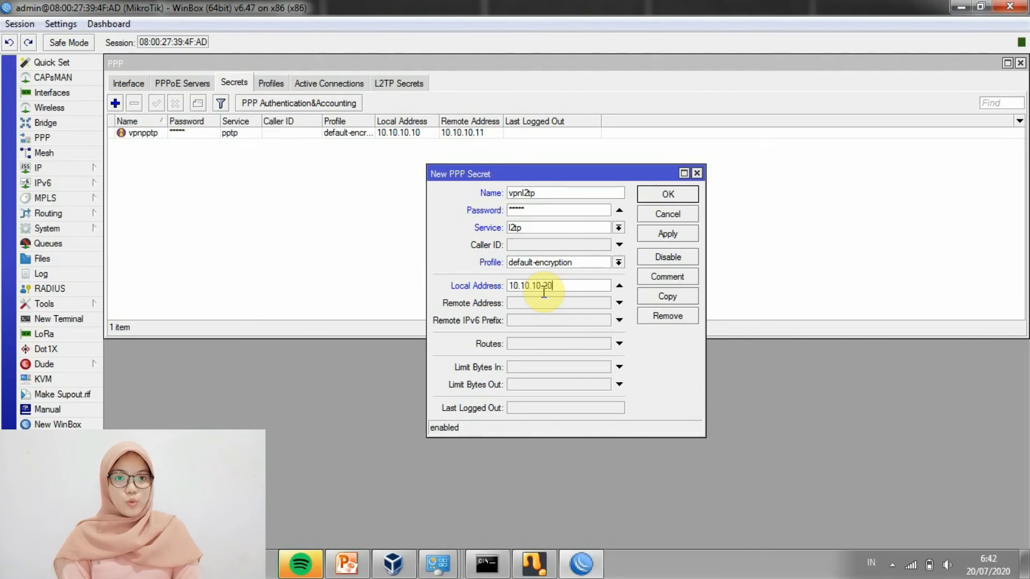
pyautogui.click(540, 303)
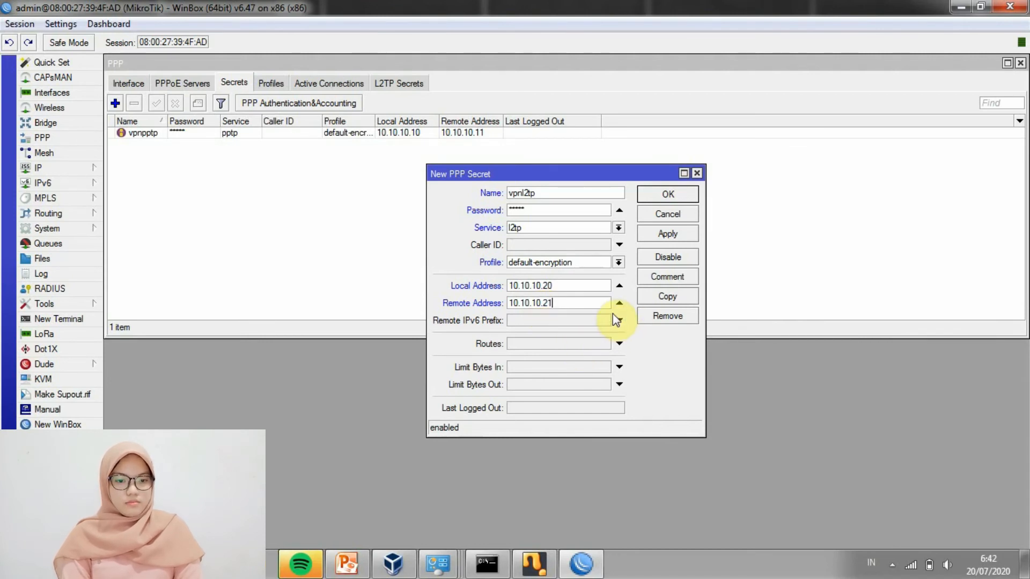
pyautogui.click(679, 235)
pyautogui.click(668, 195)
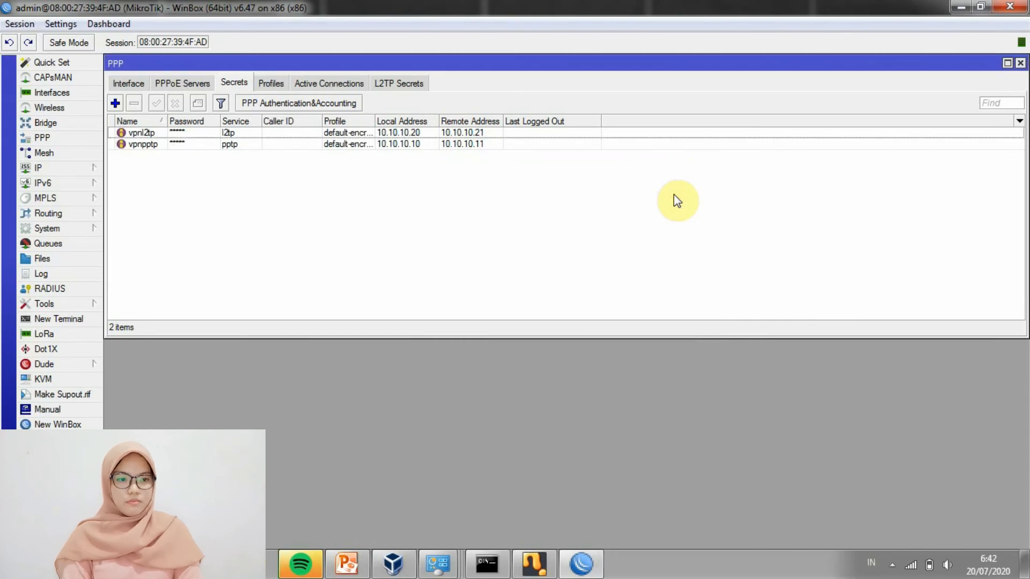
pyautogui.click(961, 3)
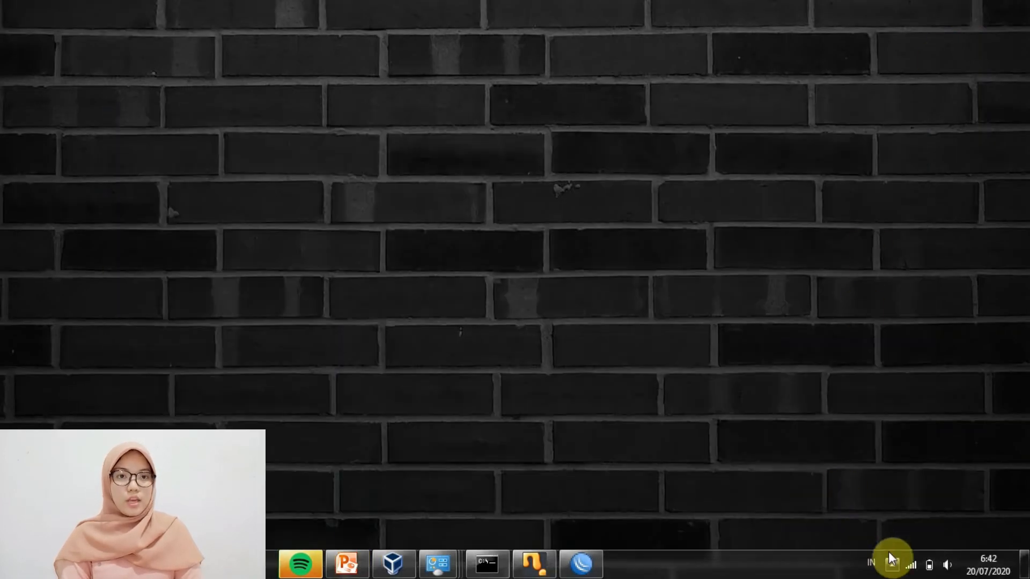
# Open Network and Sharing Center from the tray and disconnect the vpnpptp VPN
pyautogui.click(891, 558)
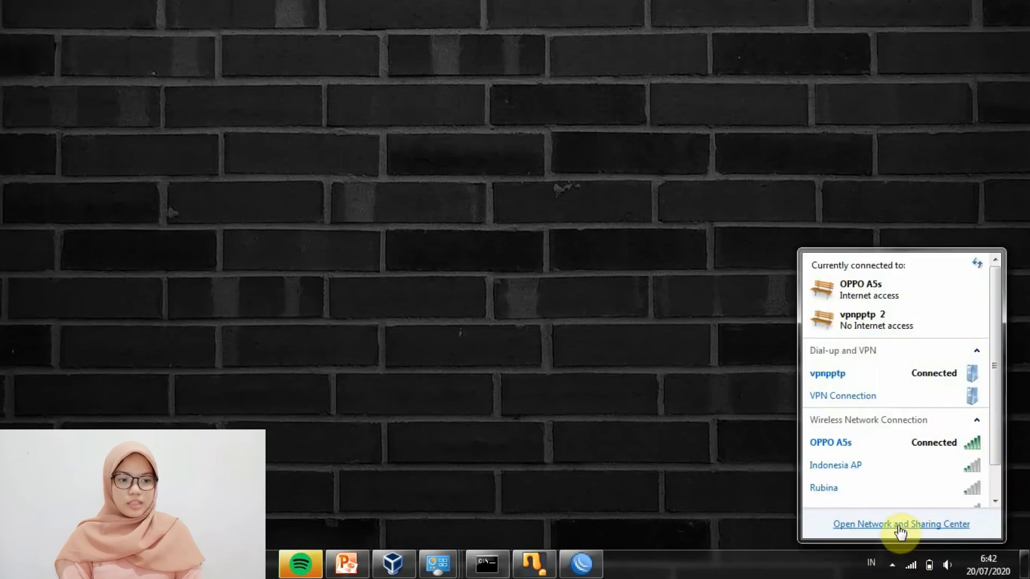
pyautogui.click(905, 377)
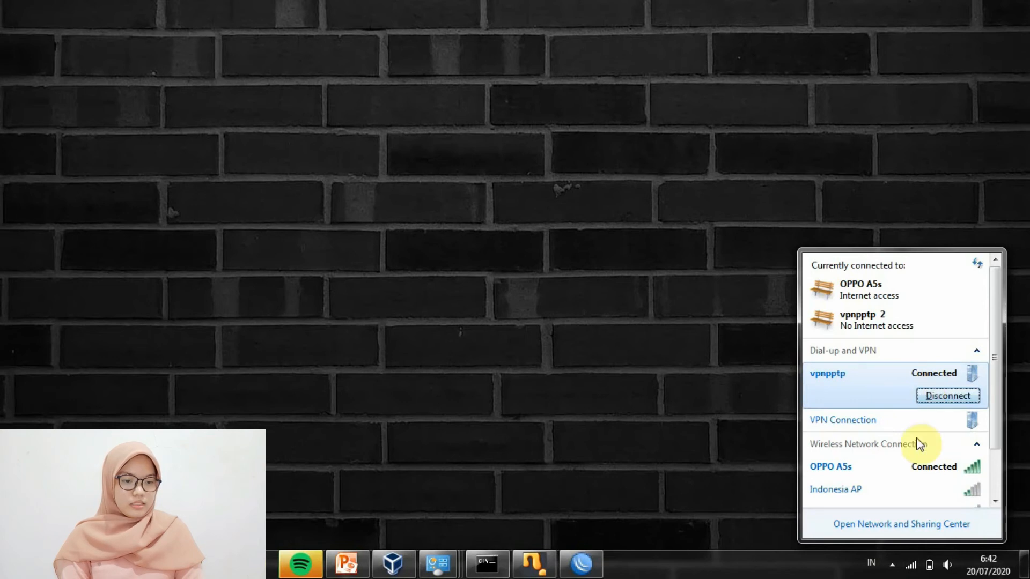
pyautogui.click(905, 524)
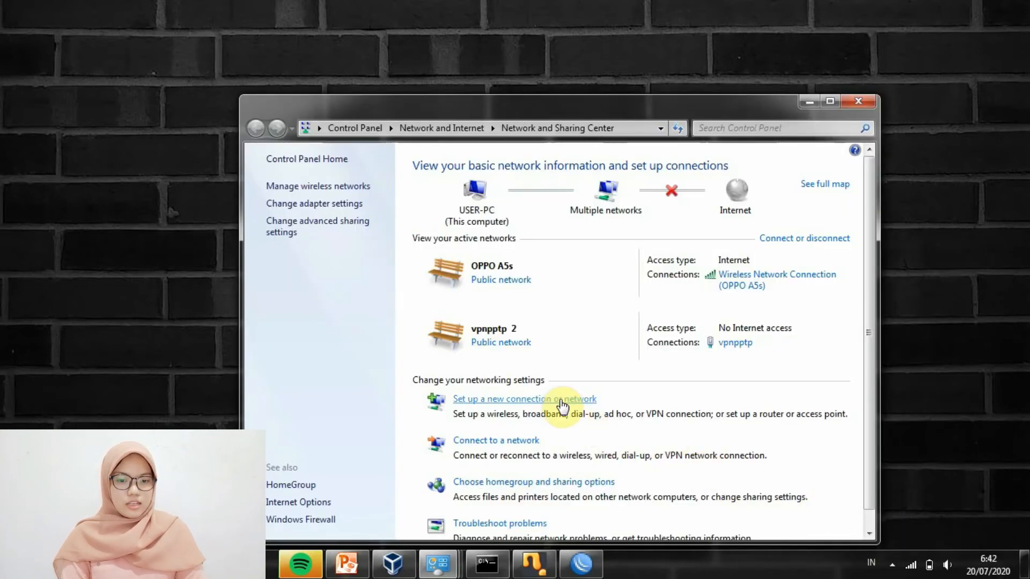
pyautogui.click(561, 401)
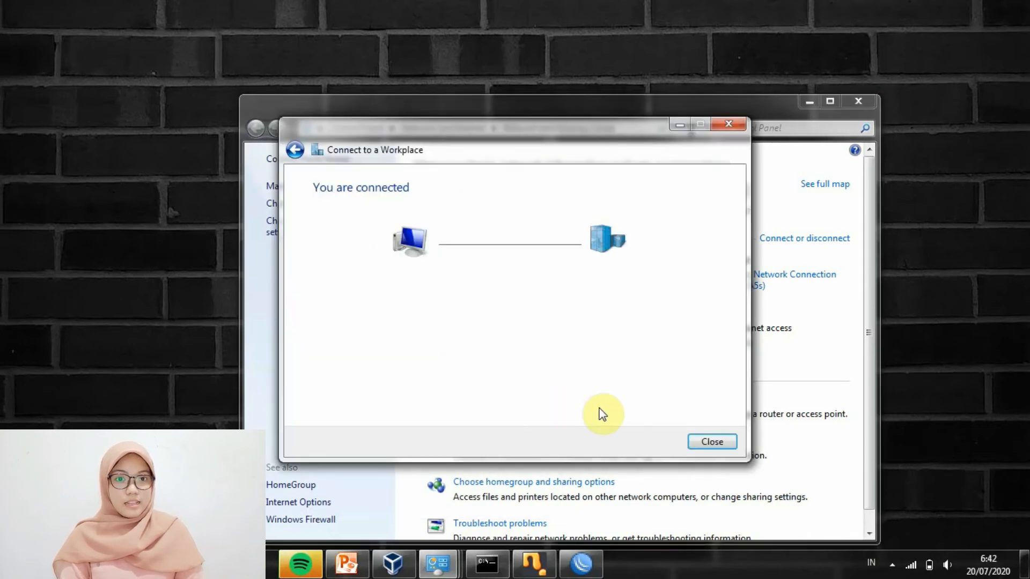
pyautogui.click(701, 443)
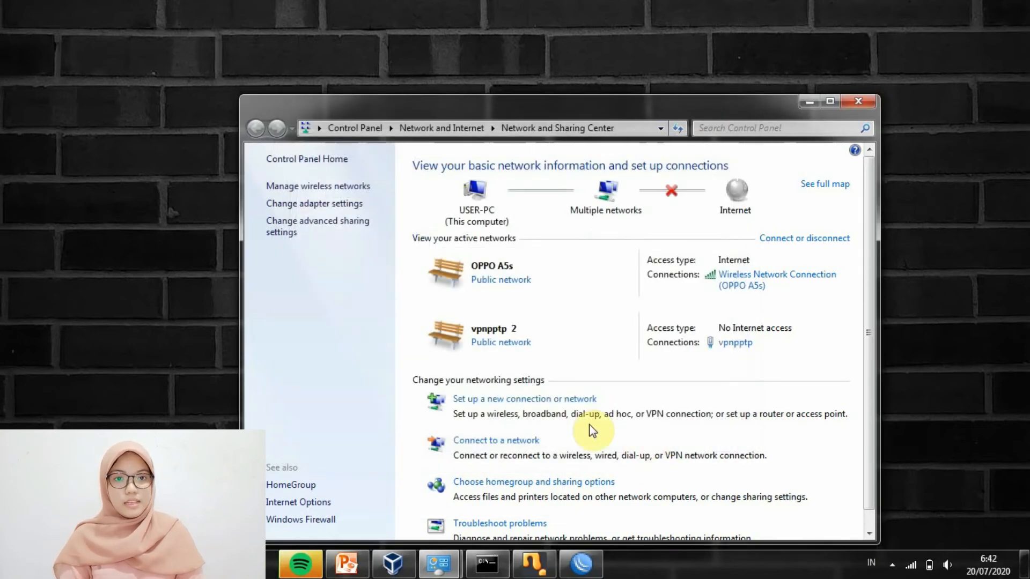
pyautogui.click(914, 569)
pyautogui.click(932, 371)
pyautogui.click(948, 396)
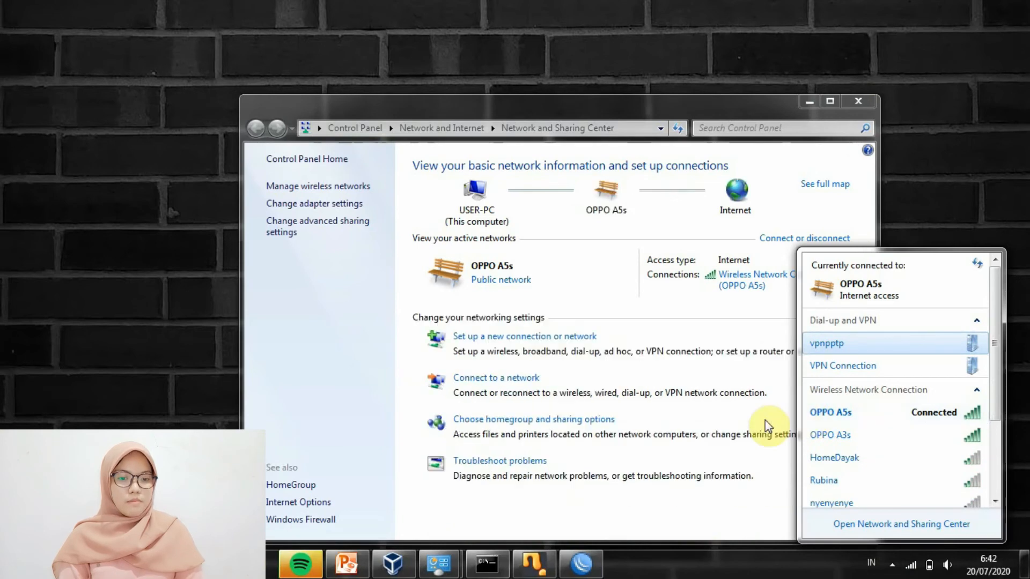
# Start a new workplace connection that uses the Internet connection (VPN)
pyautogui.click(569, 338)
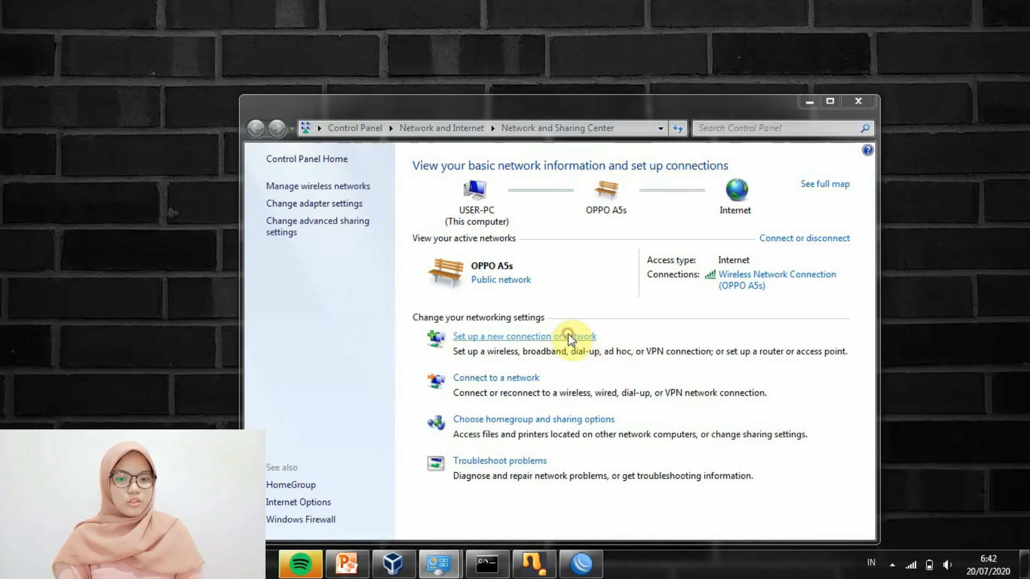
pyautogui.click(477, 350)
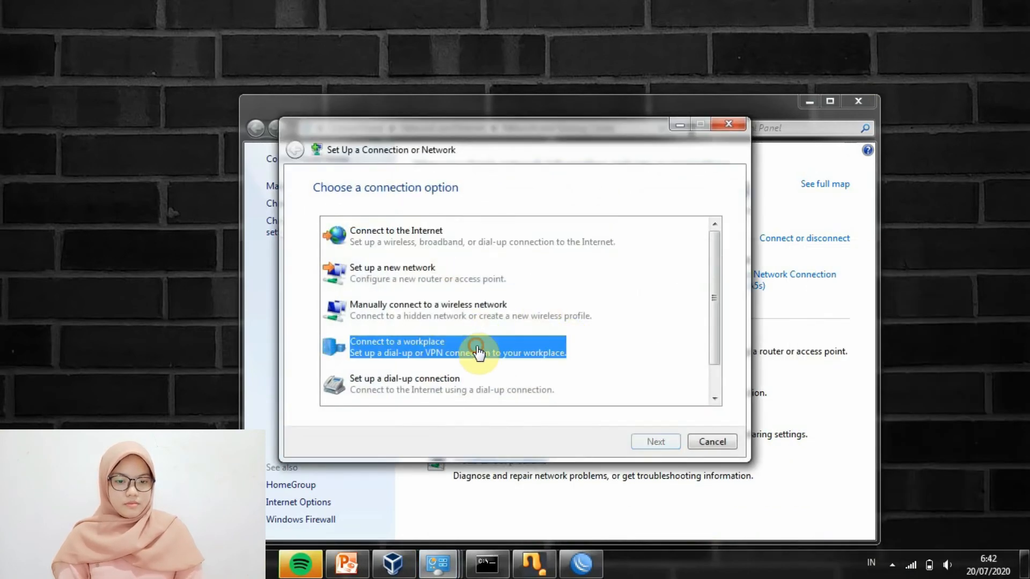
pyautogui.click(645, 437)
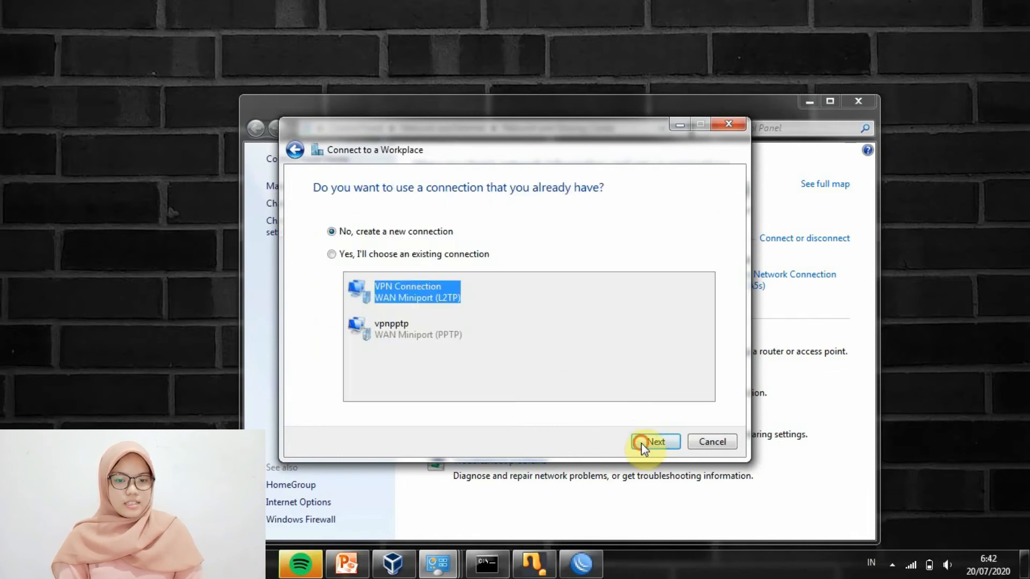
pyautogui.click(641, 444)
pyautogui.click(570, 233)
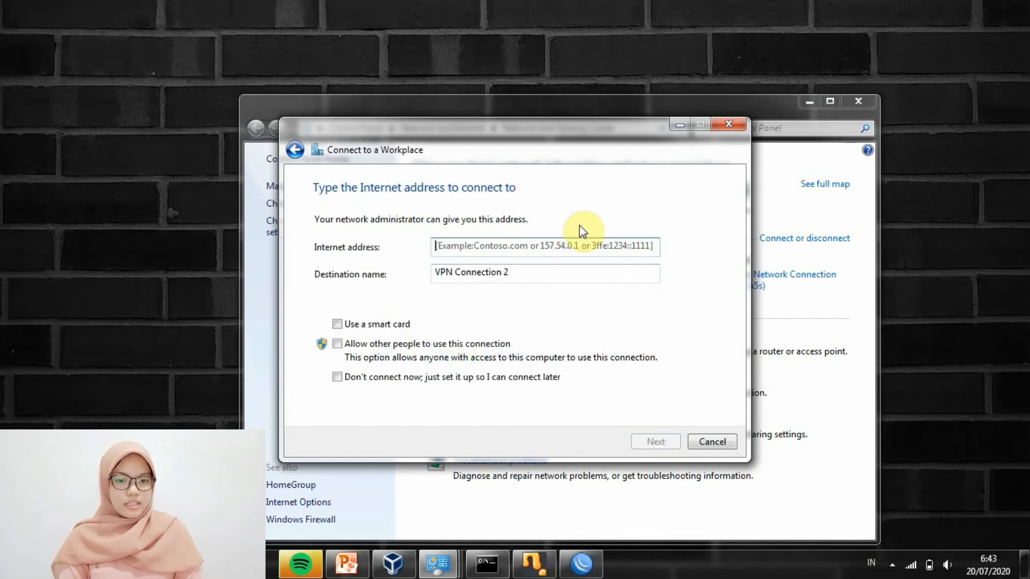
# Enter Internet address 20.20.20.100 and destination name vpnl2tp, then proceed to credentials
pyautogui.write('2')
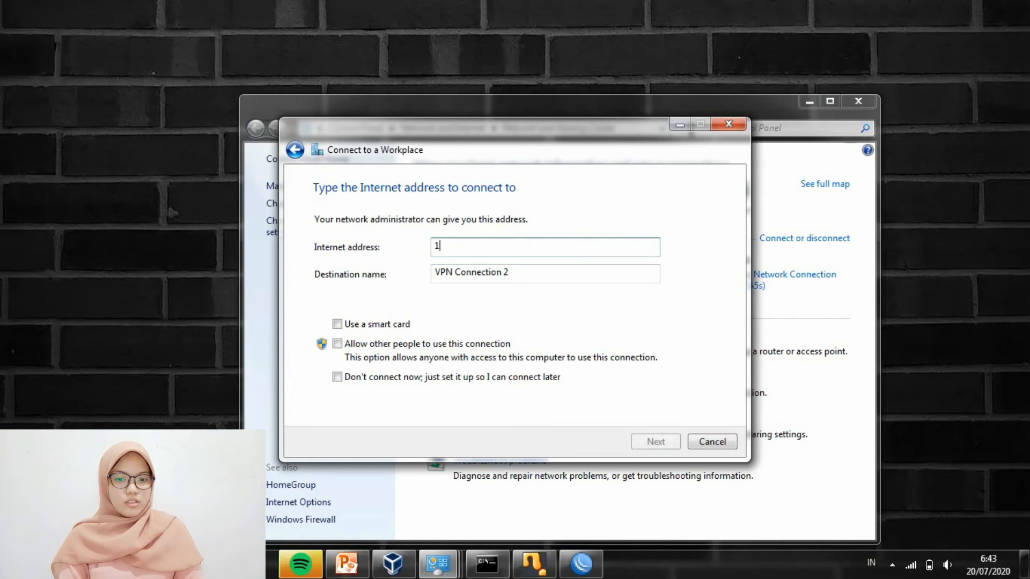
pyautogui.press('BackSpace')
pyautogui.write('20.20.20.100')
pyautogui.click(588, 272)
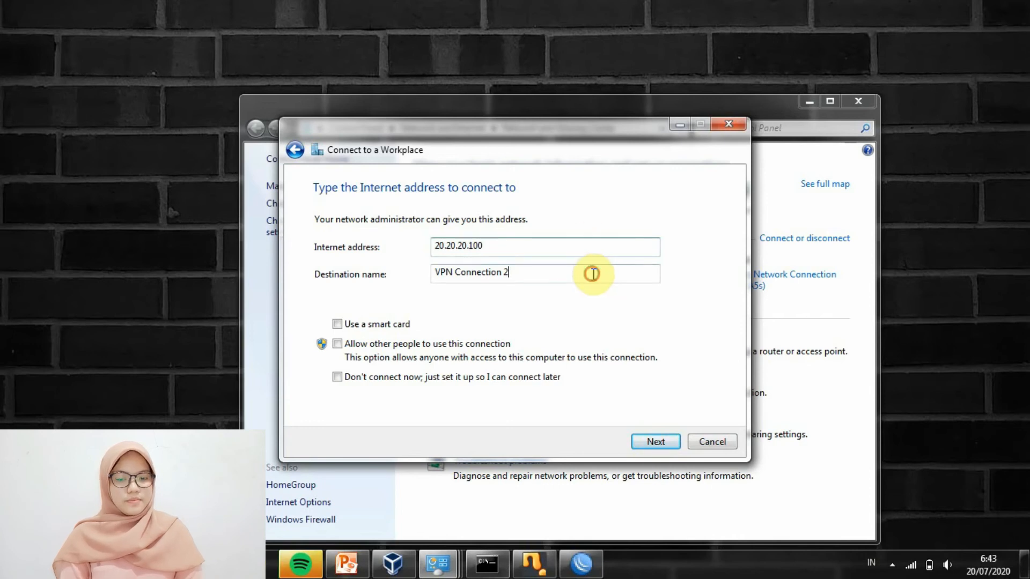
pyautogui.press('BackSpace')
pyautogui.press('BackSpace')
pyautogui.press('BackSpace')
pyautogui.press('BackSpace')
pyautogui.press('BackSpace')
pyautogui.press('BackSpace')
pyautogui.press('BackSpace')
pyautogui.press('BackSpace')
pyautogui.press('BackSpace')
pyautogui.press('BackSpace')
pyautogui.press('BackSpace')
pyautogui.press('BackSpace')
pyautogui.press('BackSpace')
pyautogui.press('BackSpace')
pyautogui.press('BackSpace')
pyautogui.press('BackSpace')
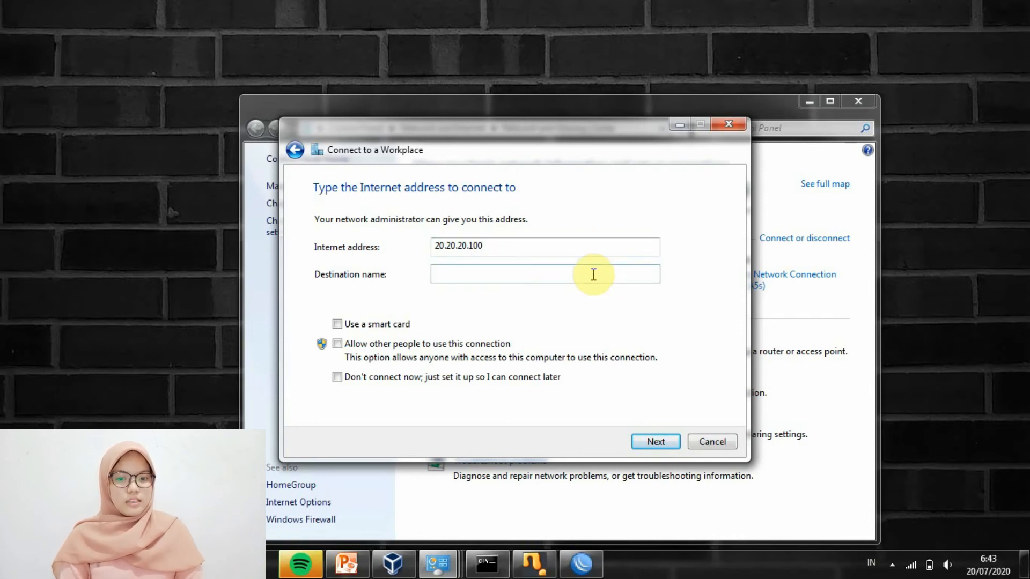
pyautogui.write('vpnl2tp')
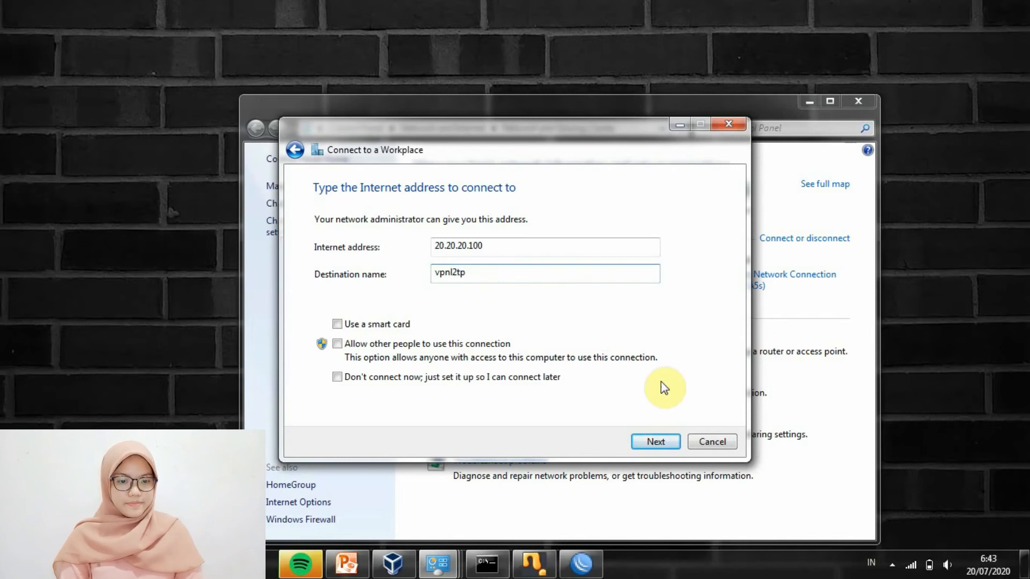
pyautogui.click(662, 442)
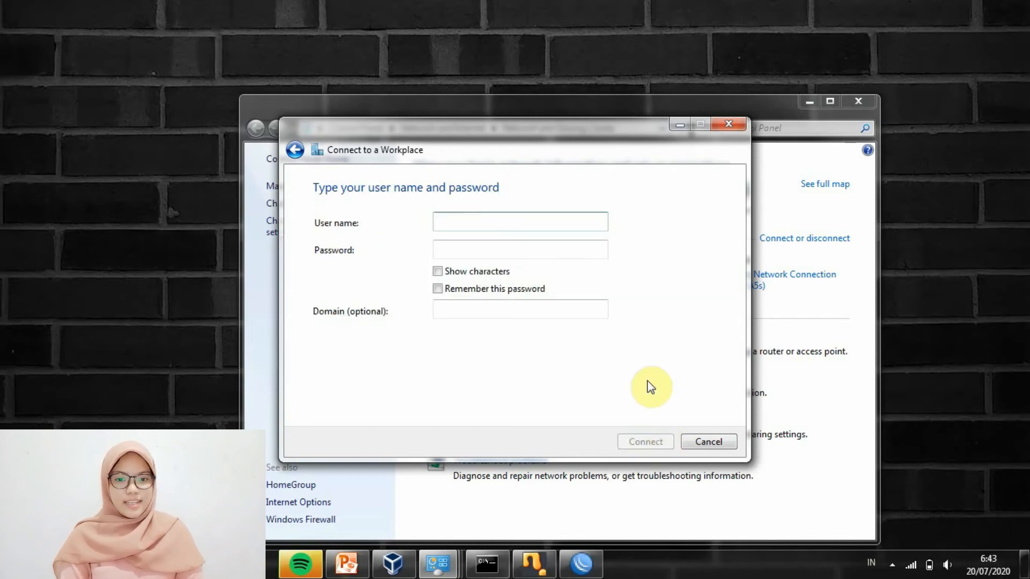
# Enter the VPN user name and password, create the connection without connecting, and close everything
pyautogui.write('vpn;')
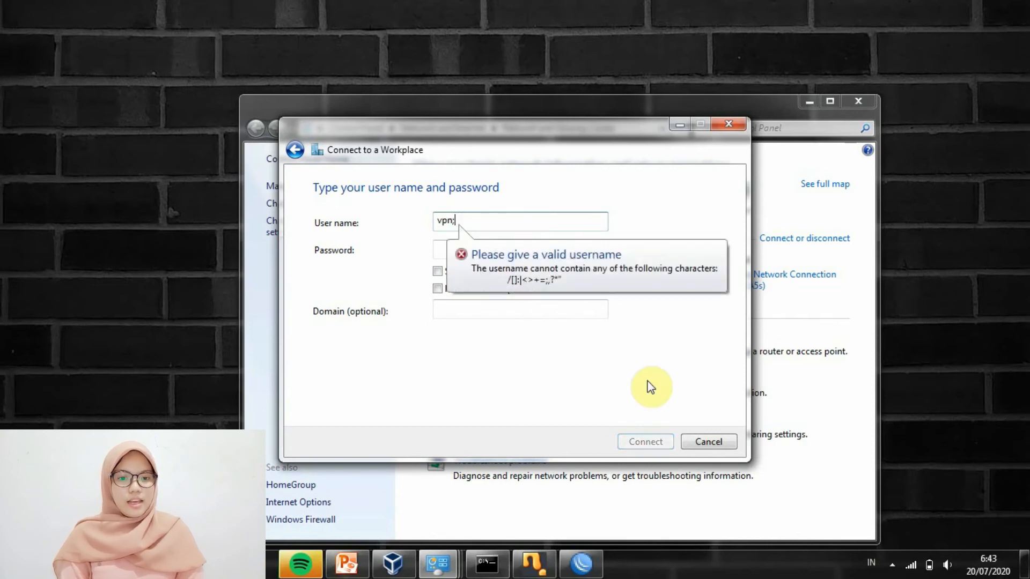
pyautogui.write('l2tp')
pyautogui.click(591, 249)
pyautogui.write('••••')
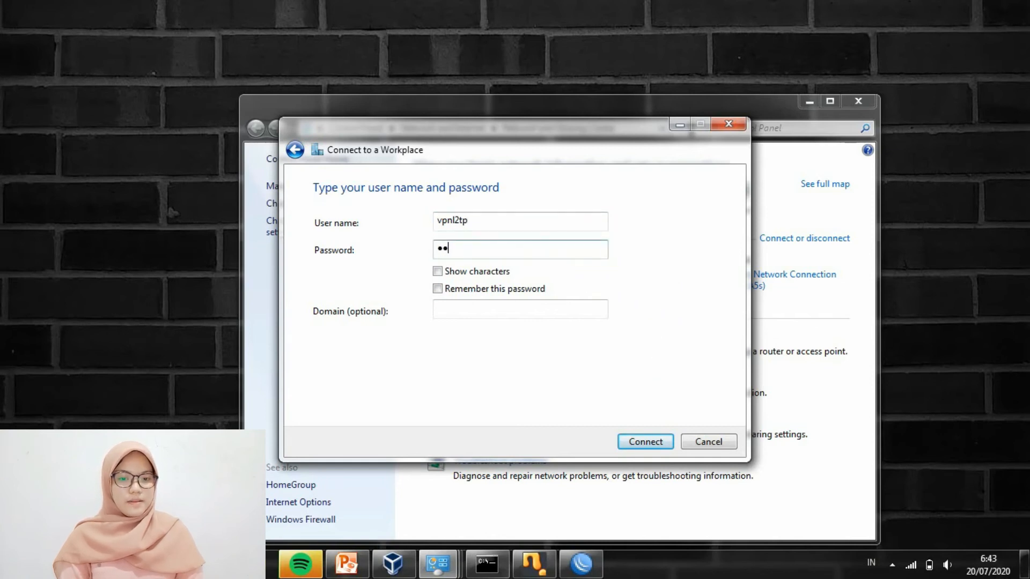
pyautogui.write('•')
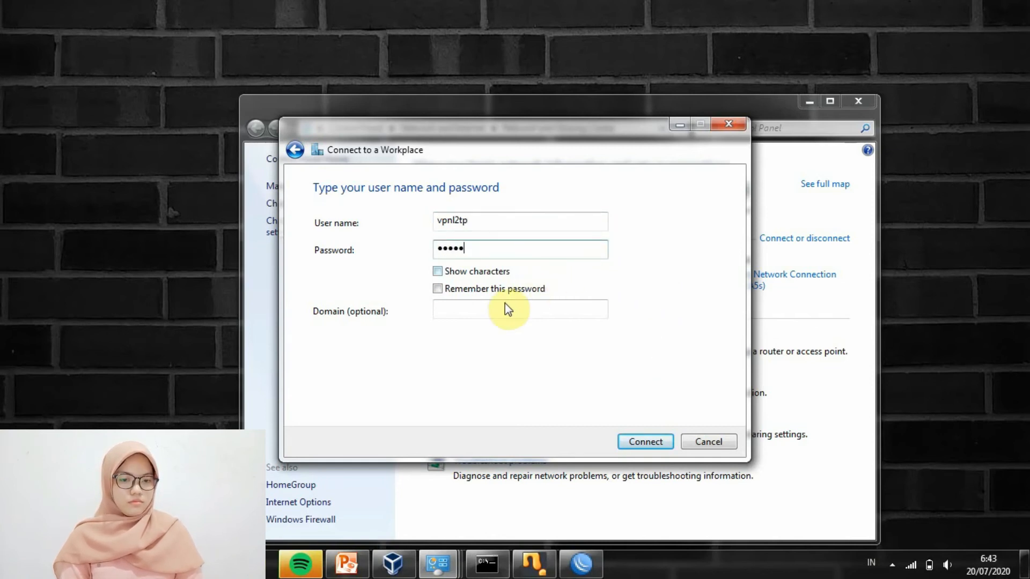
pyautogui.click(629, 441)
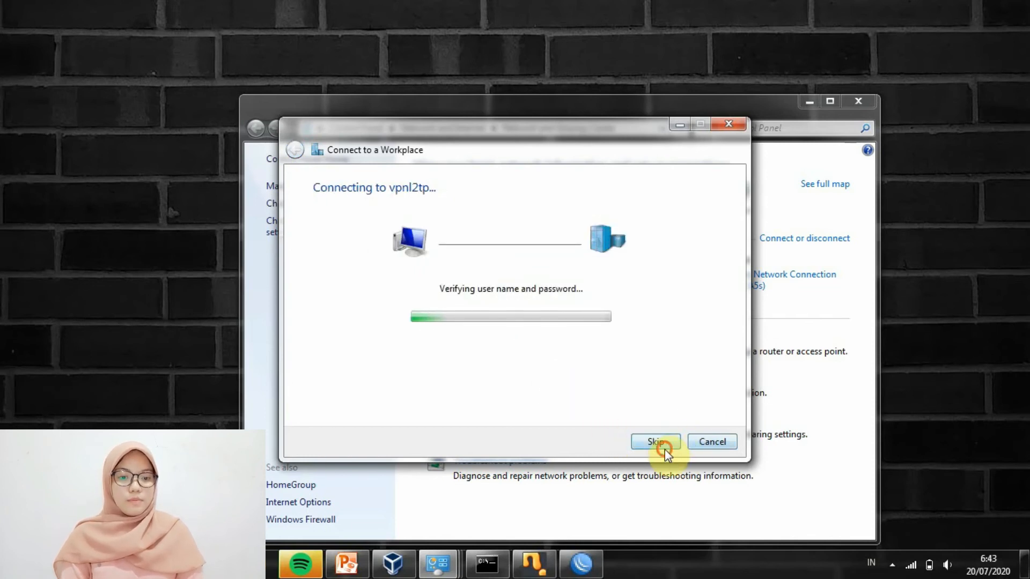
pyautogui.click(663, 447)
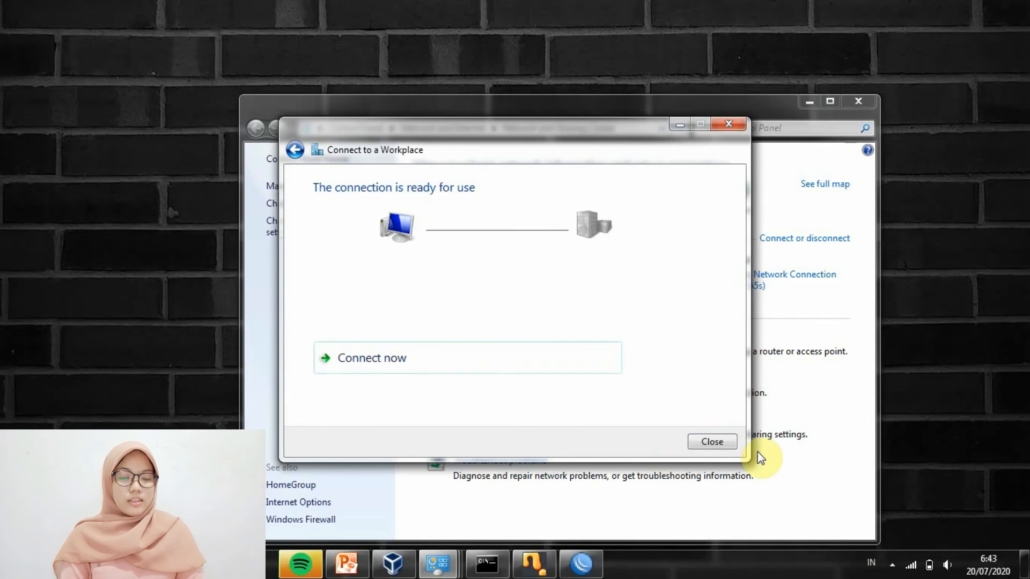
pyautogui.click(717, 443)
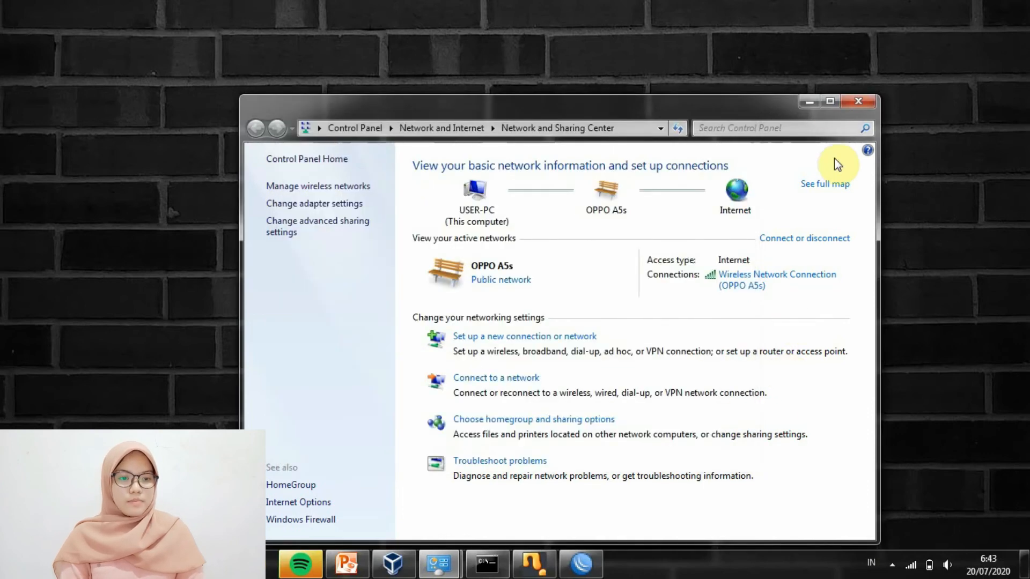
pyautogui.click(847, 102)
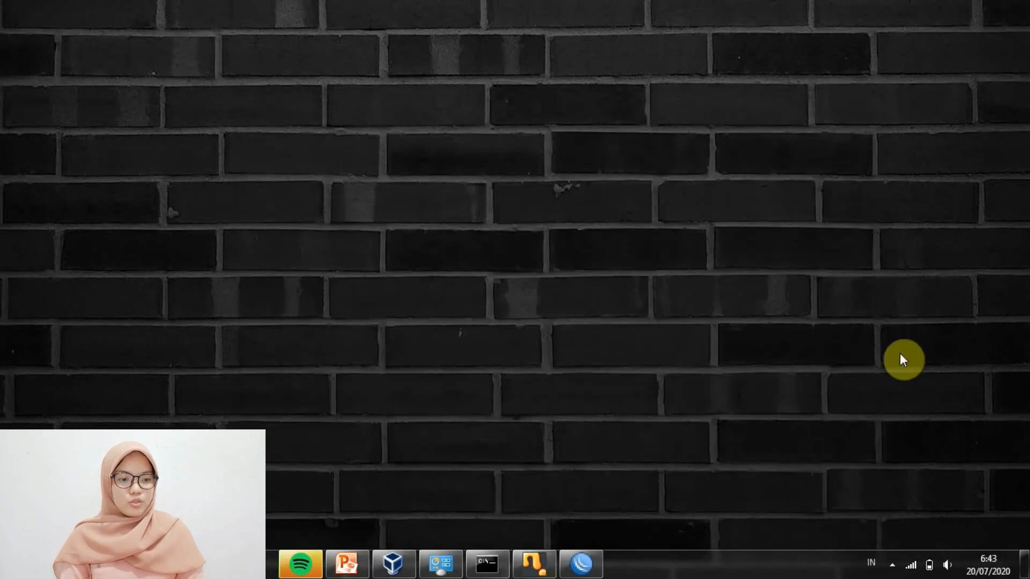
# Open the vpnl2tp connection's properties and set its VPN type to L2TP/IPsec
pyautogui.click(911, 565)
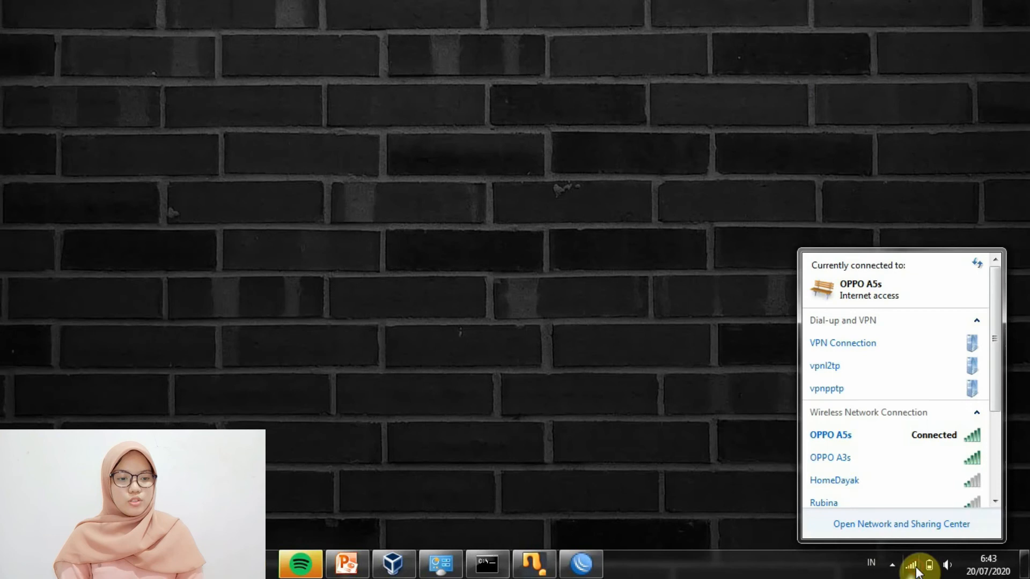
pyautogui.click(904, 370)
pyautogui.click(938, 389)
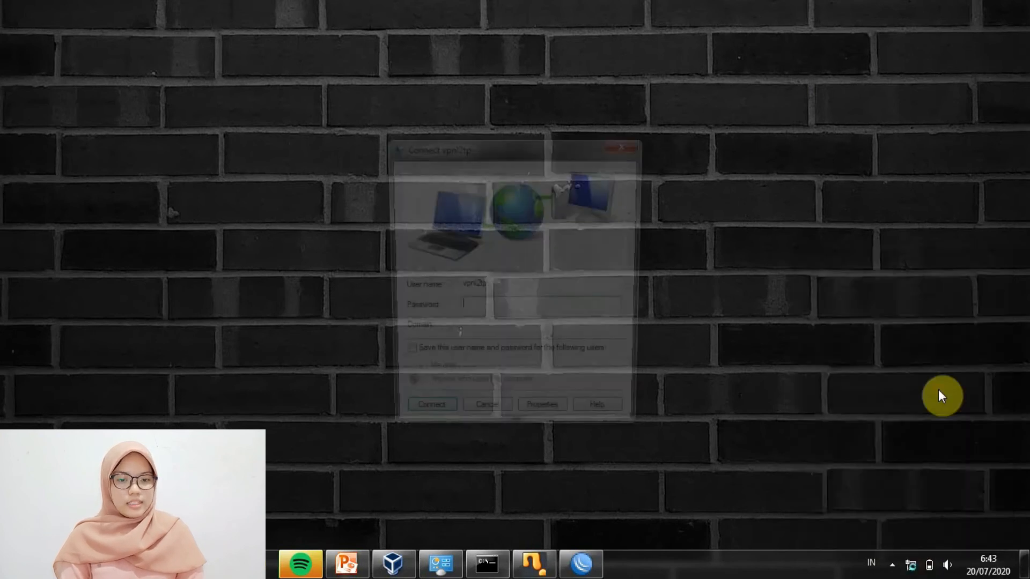
pyautogui.click(563, 424)
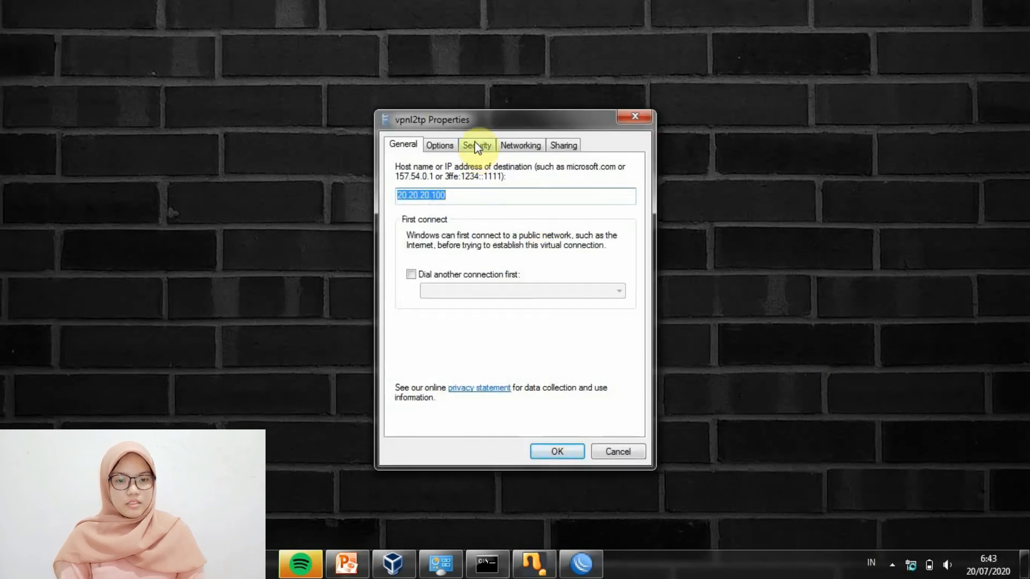
pyautogui.click(475, 144)
pyautogui.click(492, 177)
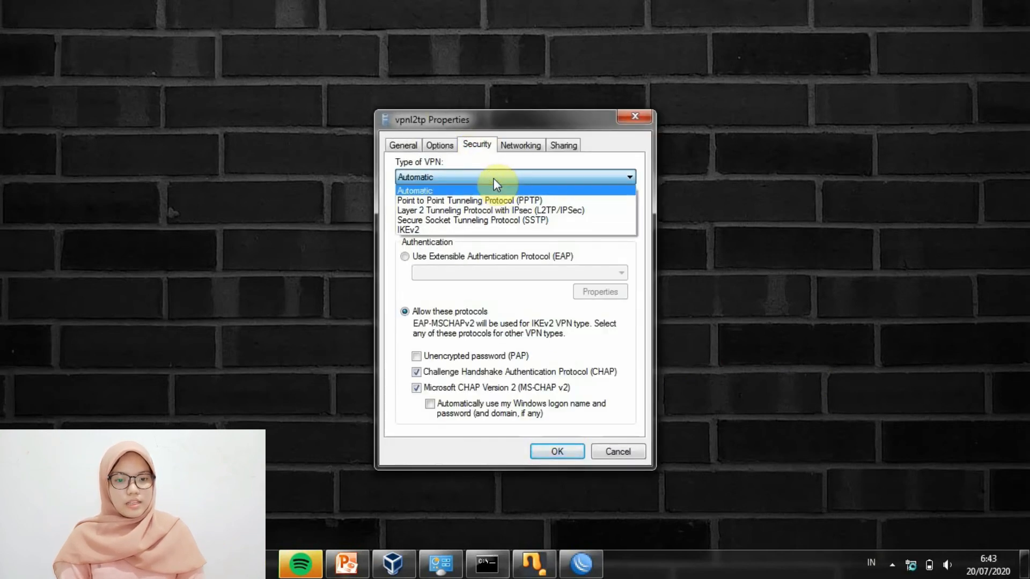
pyautogui.click(498, 212)
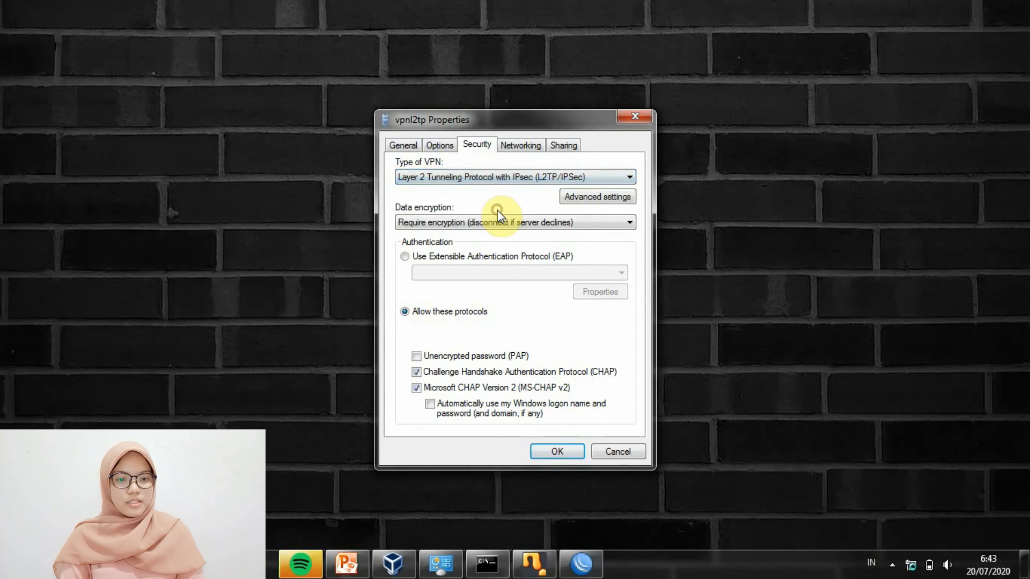
# Switch advanced L2TP authentication to a preshared key, enter the key, and save the properties
pyautogui.click(574, 203)
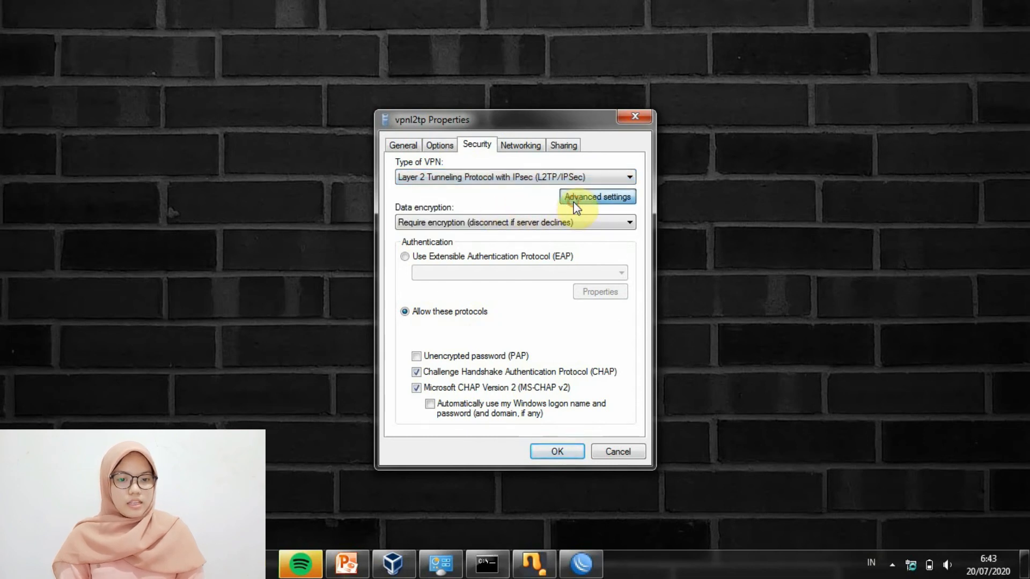
pyautogui.click(509, 181)
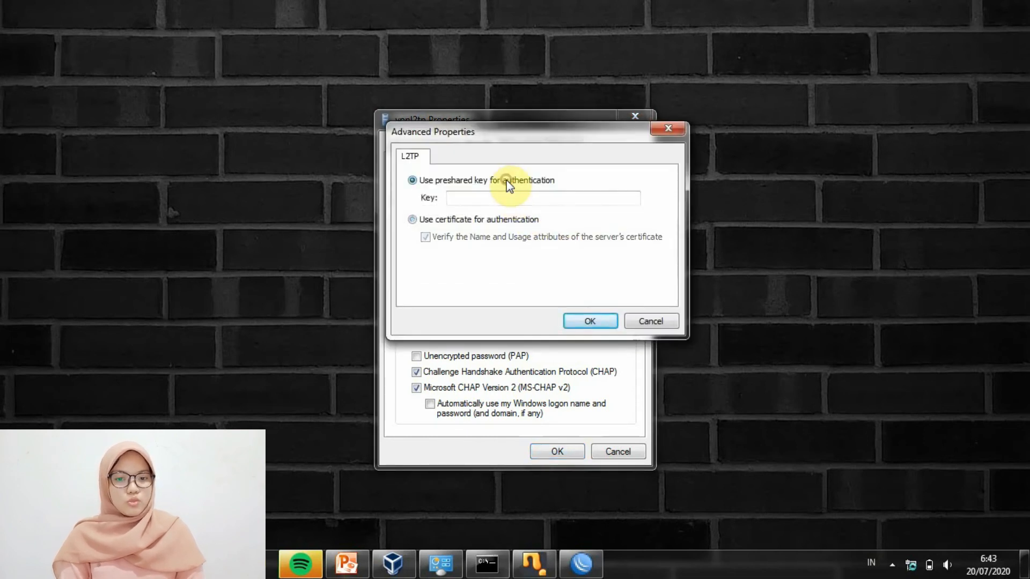
pyautogui.click(507, 199)
pyautogui.write('1')
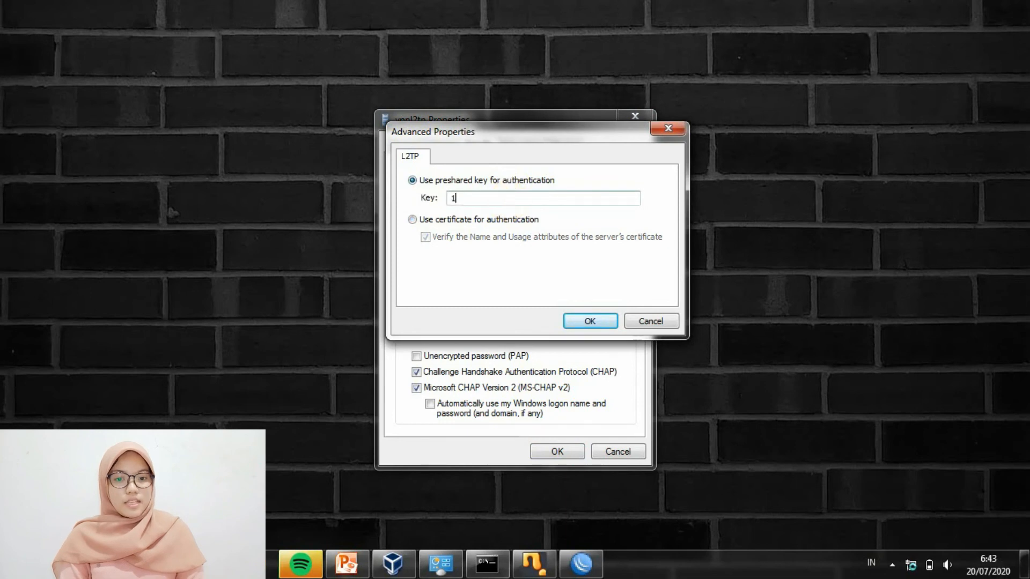
pyautogui.write('2345')
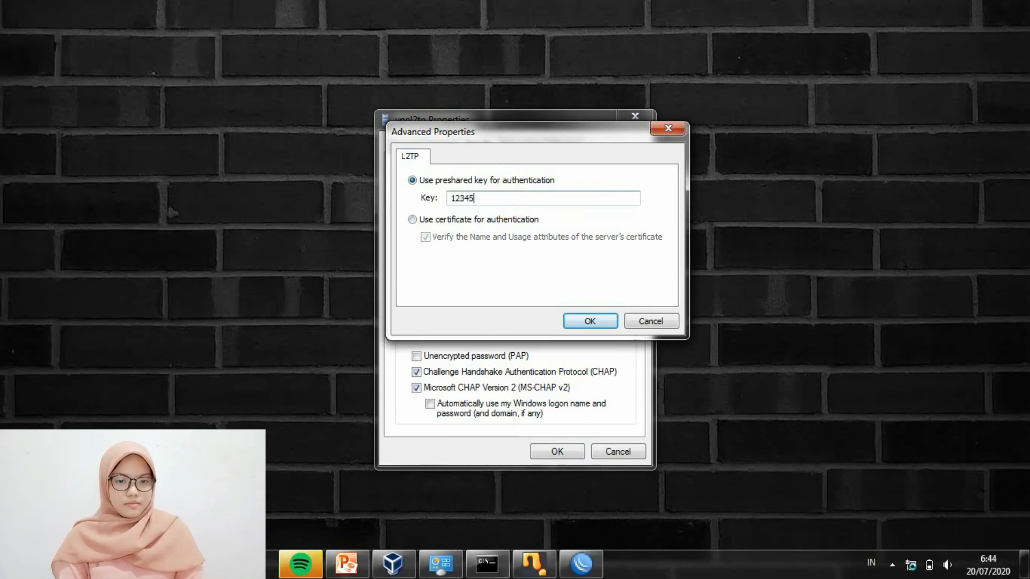
pyautogui.click(574, 321)
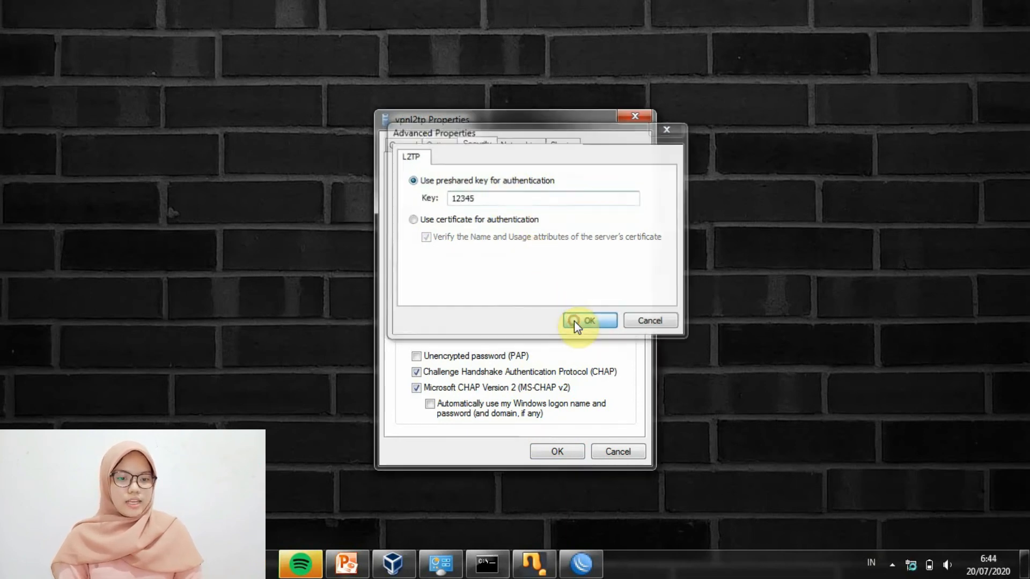
pyautogui.click(556, 452)
# Connect vpnl2tp with user name vpnl2tp and its password, cancelling the network location prompts
pyautogui.write('vpnl2tp')
pyautogui.click(542, 315)
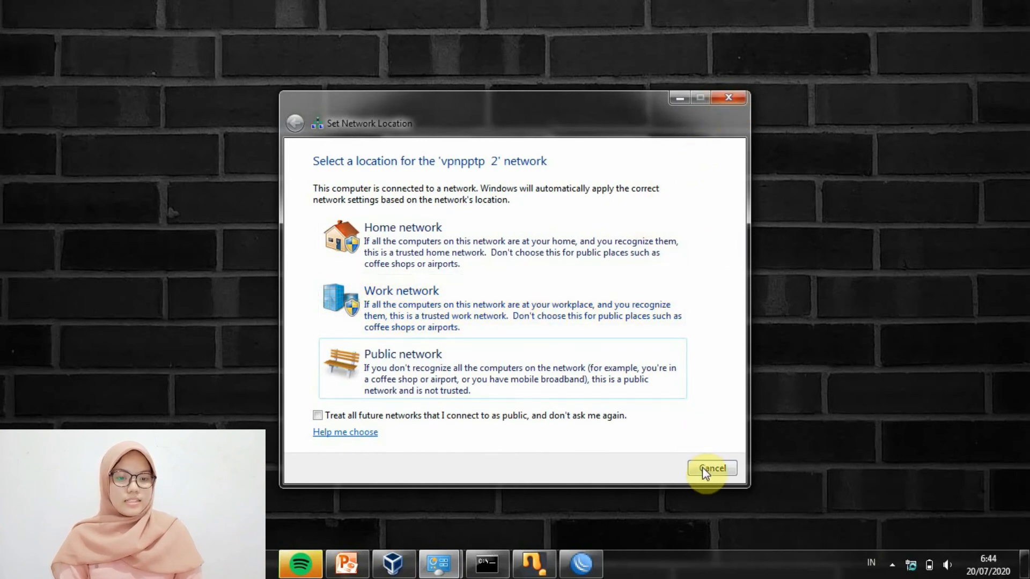
pyautogui.click(706, 469)
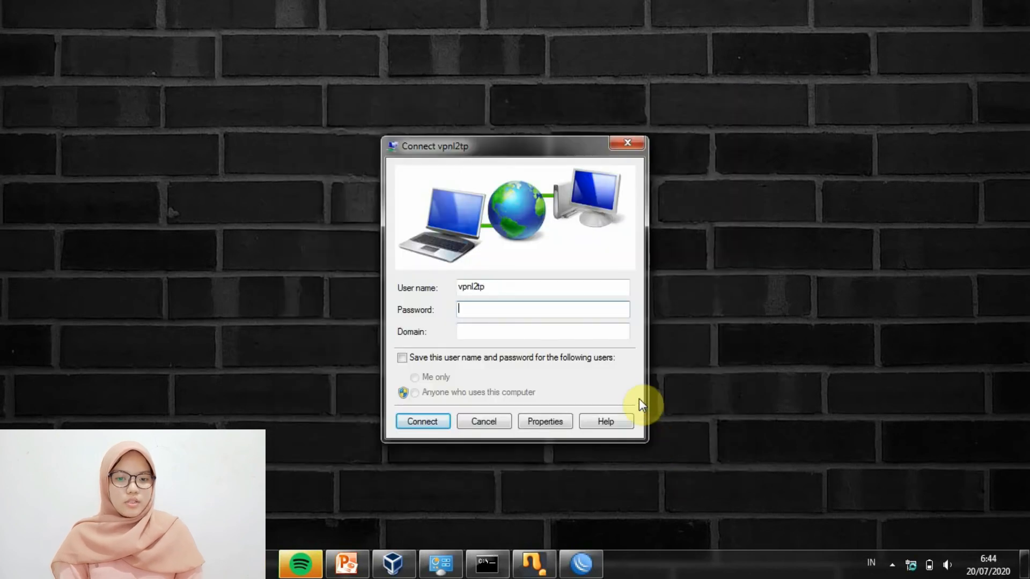
pyautogui.write('•••••')
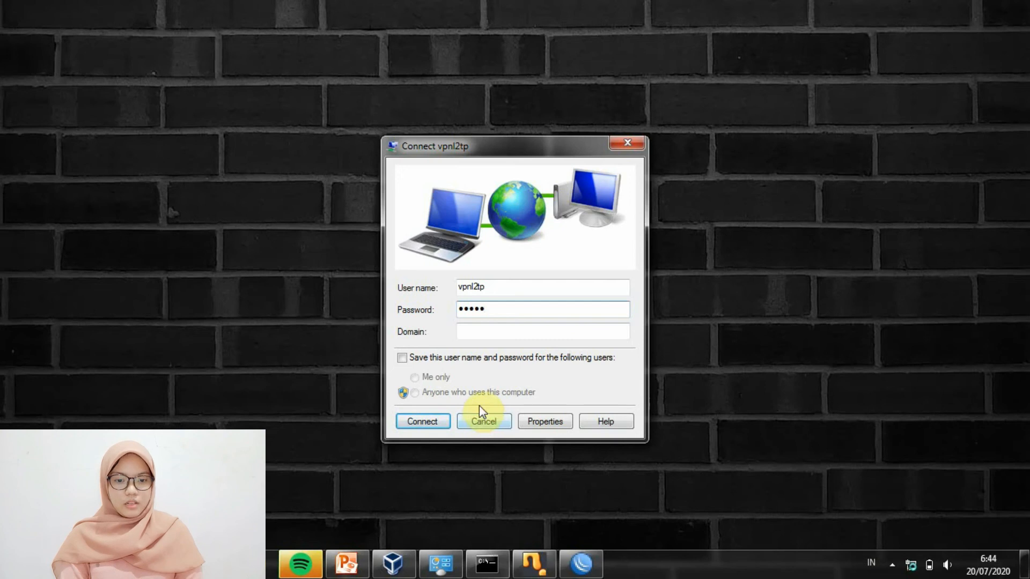
pyautogui.click(432, 423)
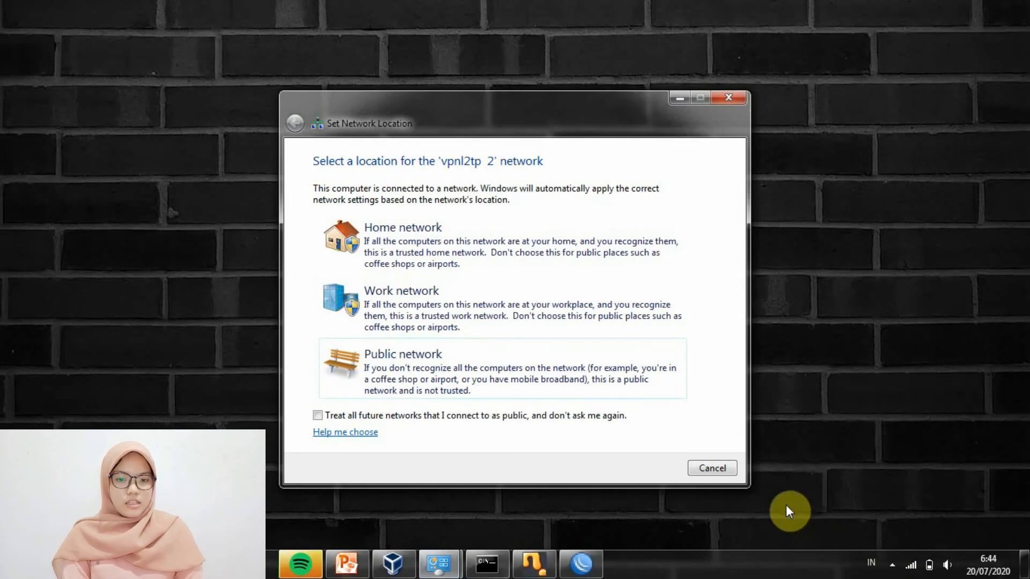
pyautogui.click(717, 469)
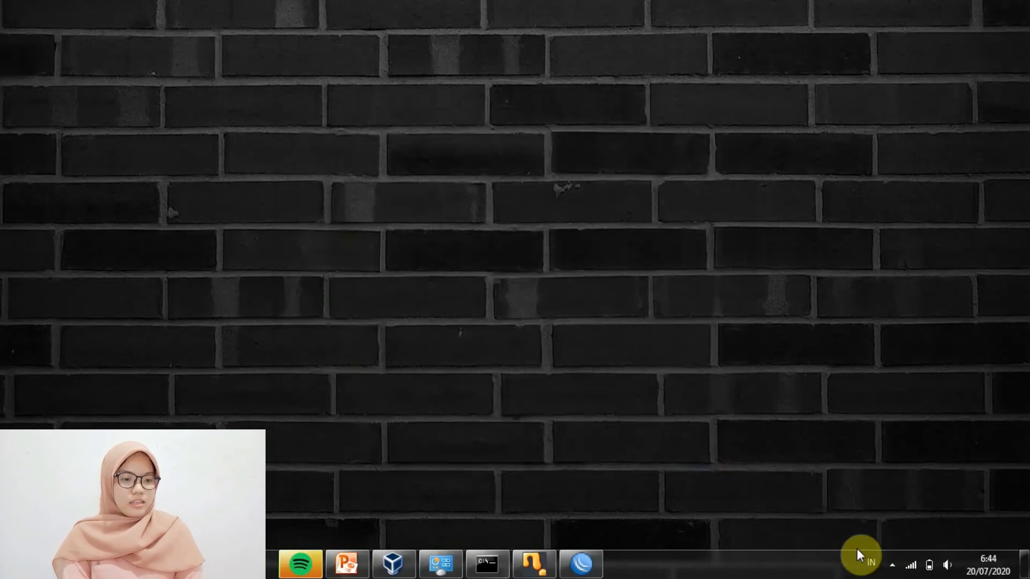
pyautogui.click(911, 563)
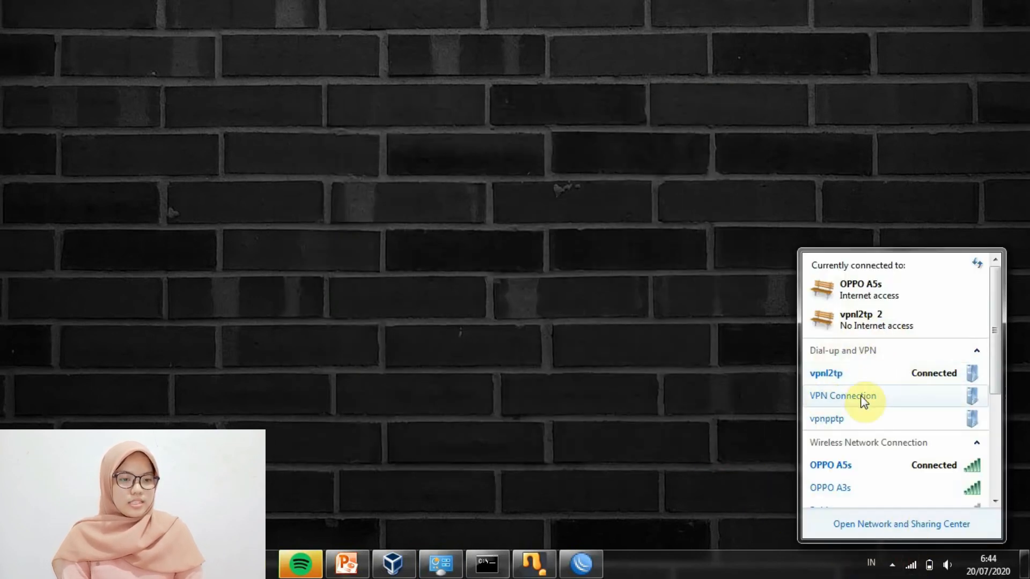
pyautogui.click(683, 420)
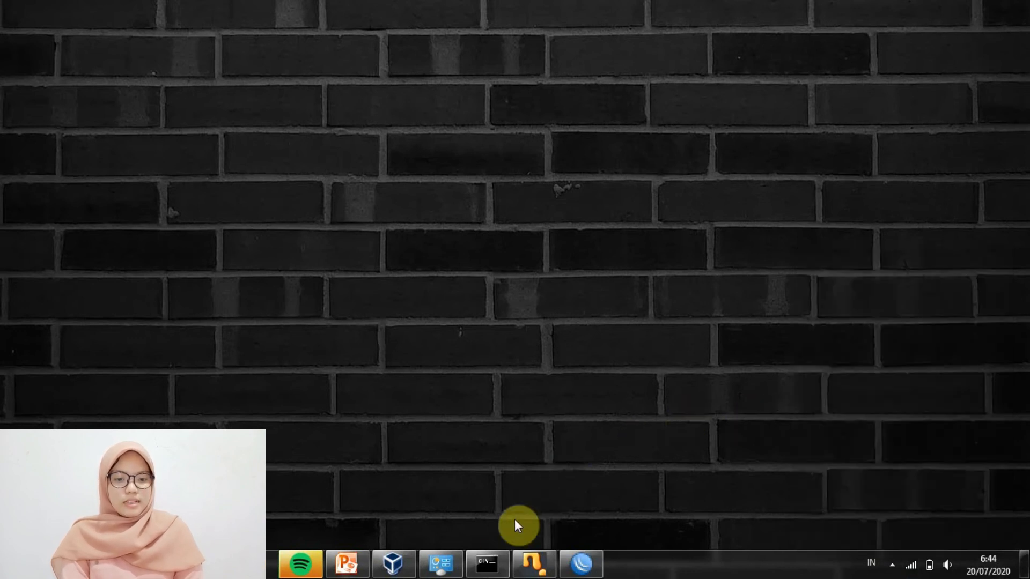
# Rerun ping 20.20.20.100 in Command Prompt, getting 4 replies with 0% loss
pyautogui.click(491, 559)
pyautogui.press('Up')
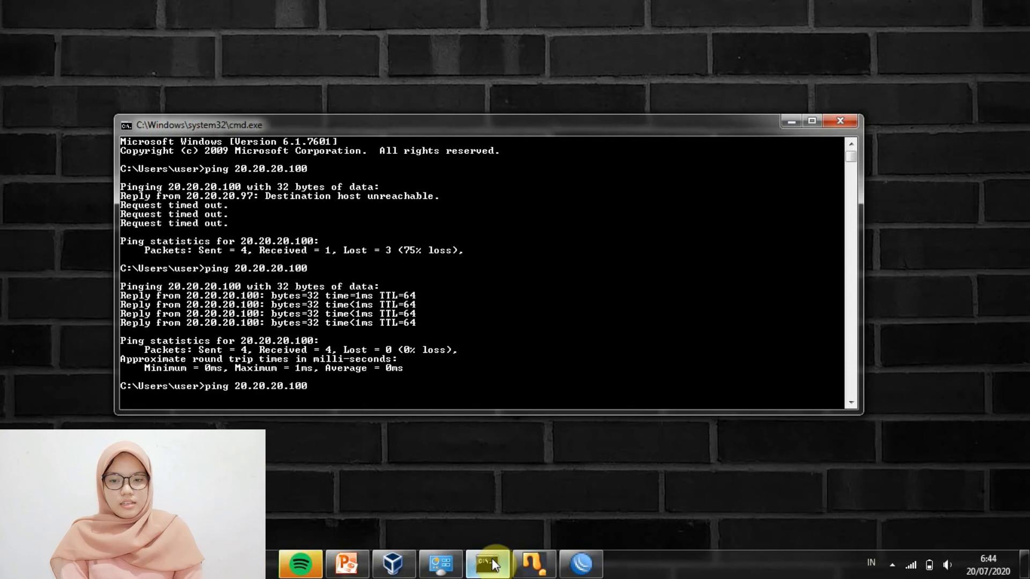
pyautogui.press('Return')
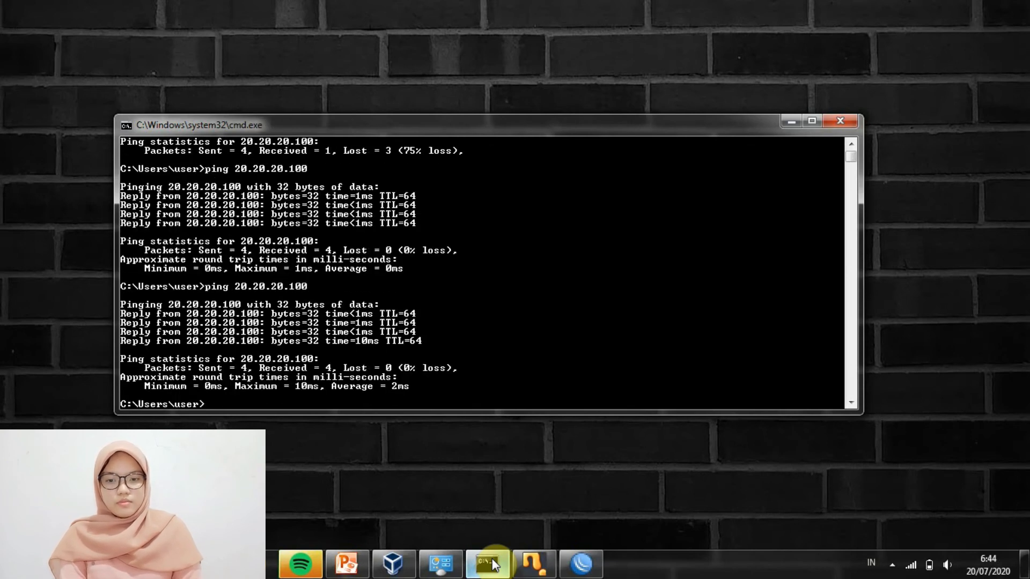
pyautogui.click(790, 123)
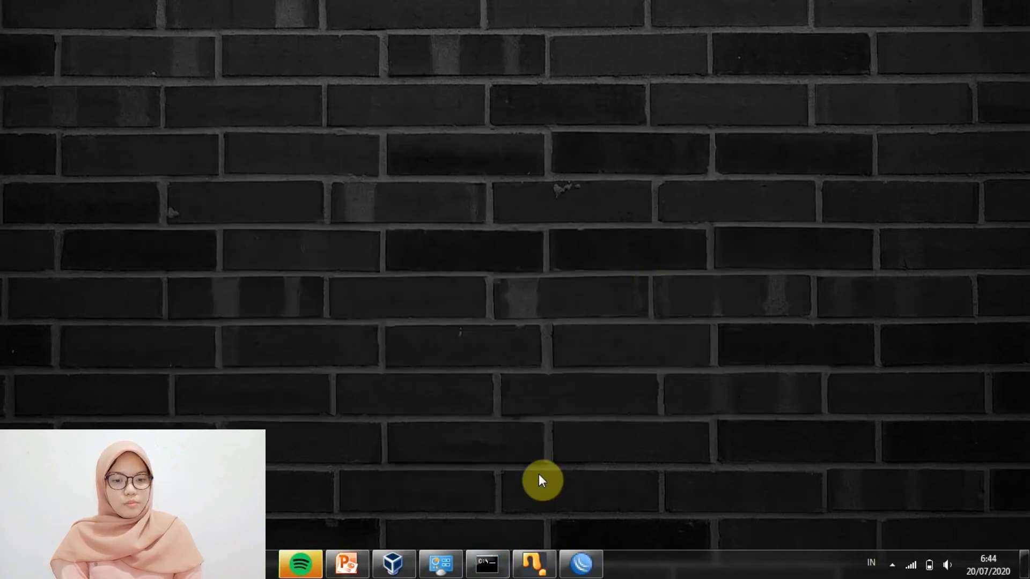
# Verify the l2tp-vpnl2tp binding in WinBox's PPP Interface and Interface lists, then close them and minimize WinBox
pyautogui.moveTo(575, 565)
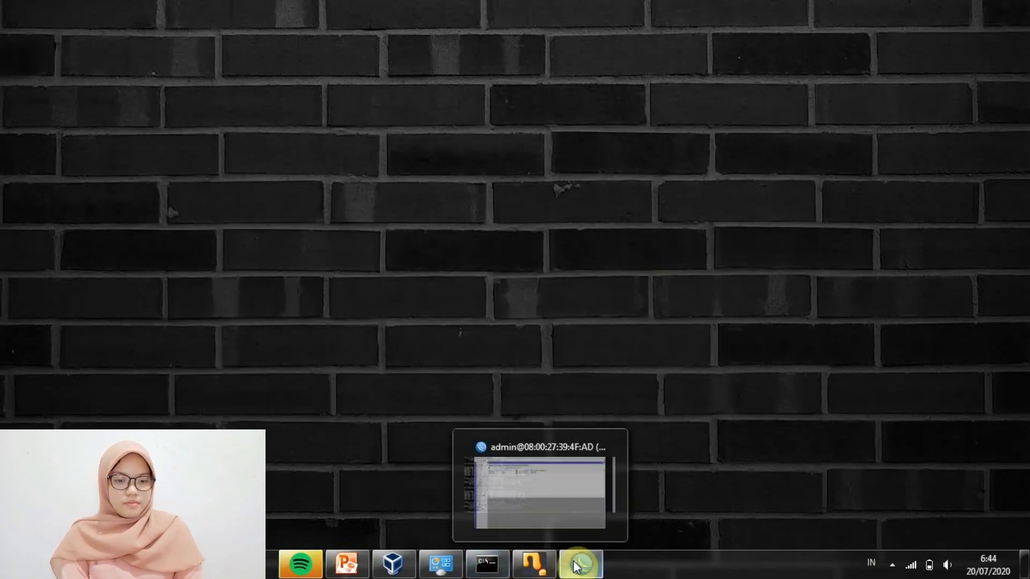
pyautogui.click(522, 504)
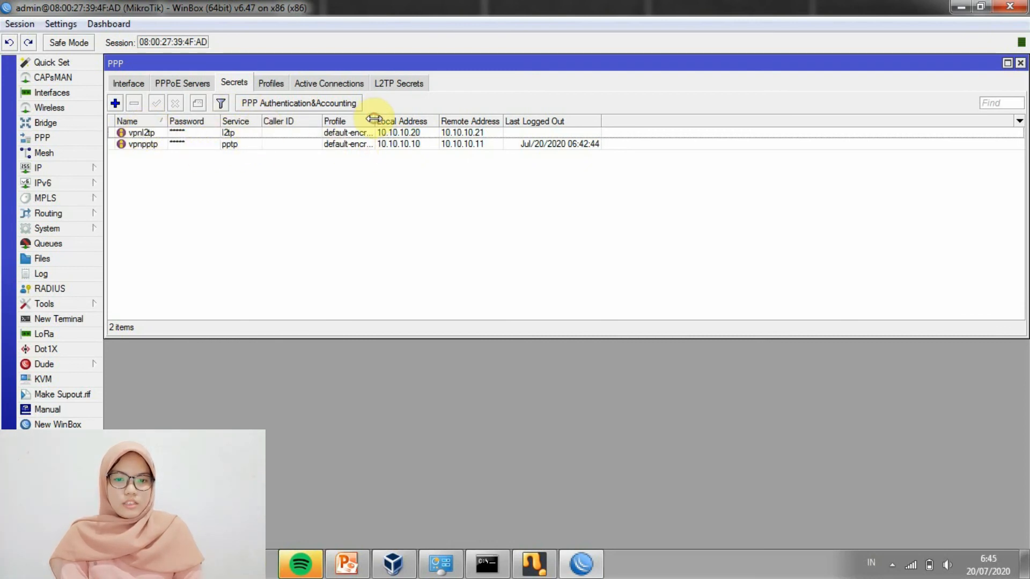
pyautogui.moveTo(375, 118); pyautogui.dragTo(394, 118)
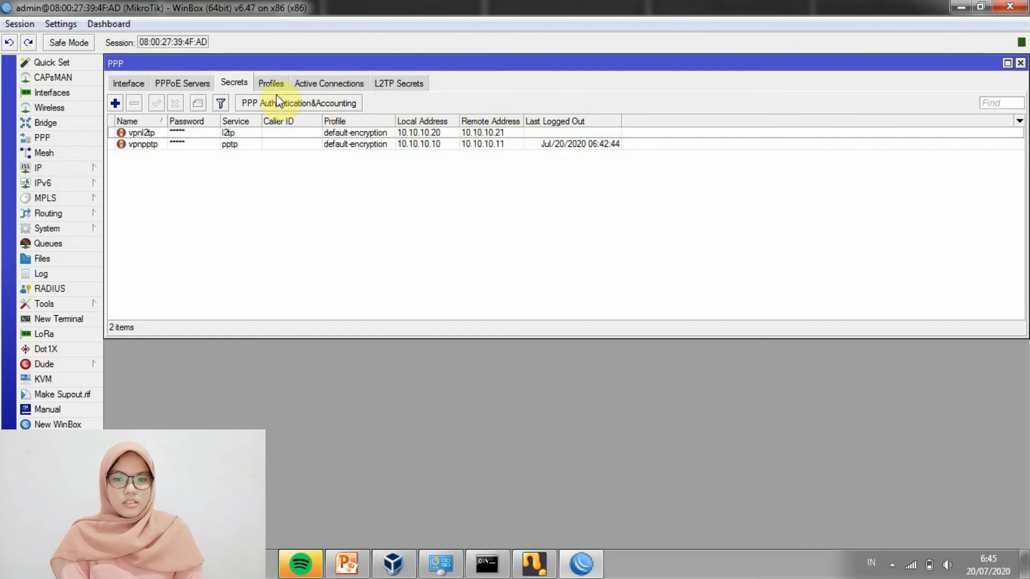
pyautogui.click(132, 82)
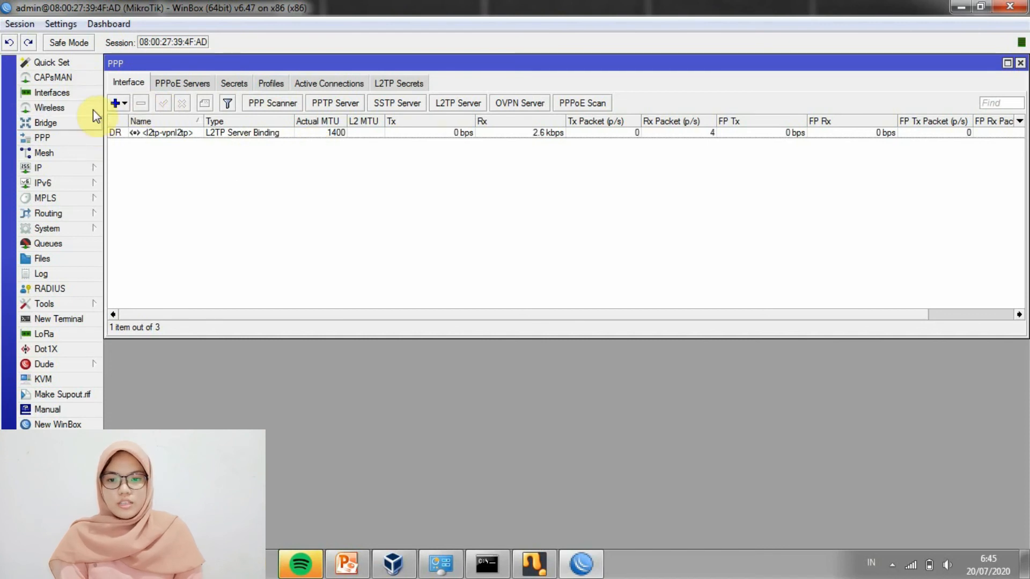
pyautogui.click(89, 96)
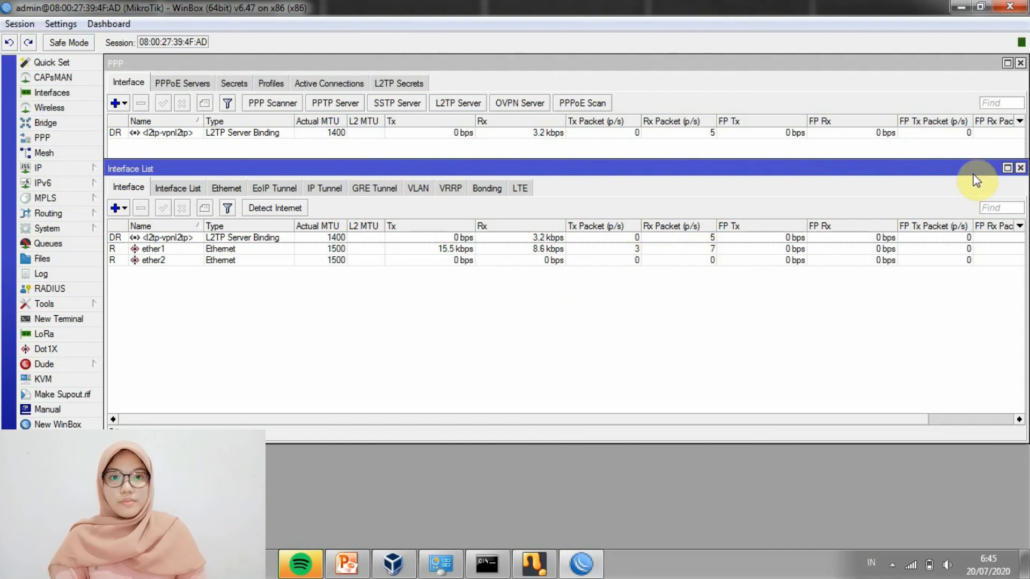
pyautogui.click(1021, 168)
pyautogui.click(1020, 64)
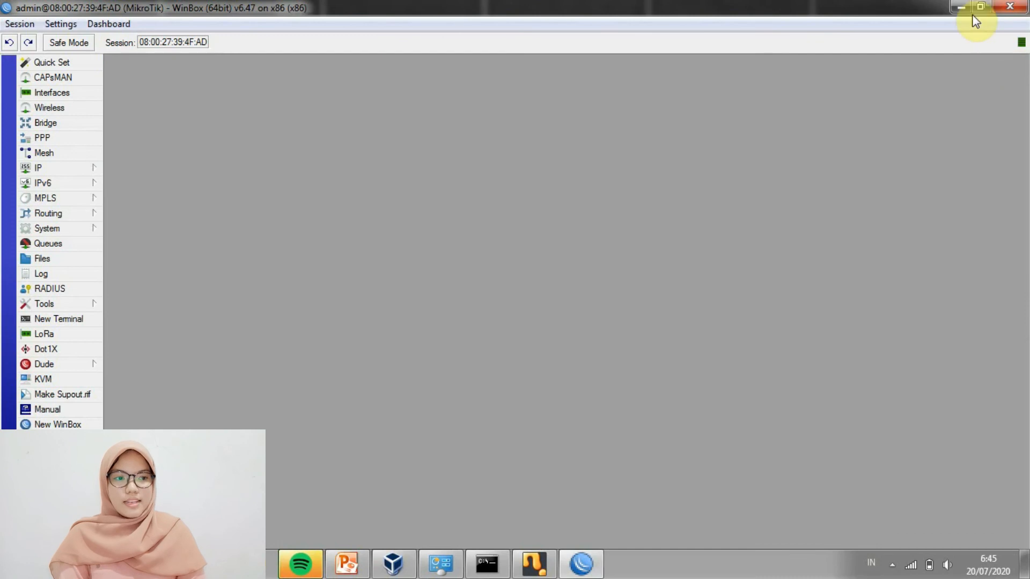
pyautogui.click(964, 7)
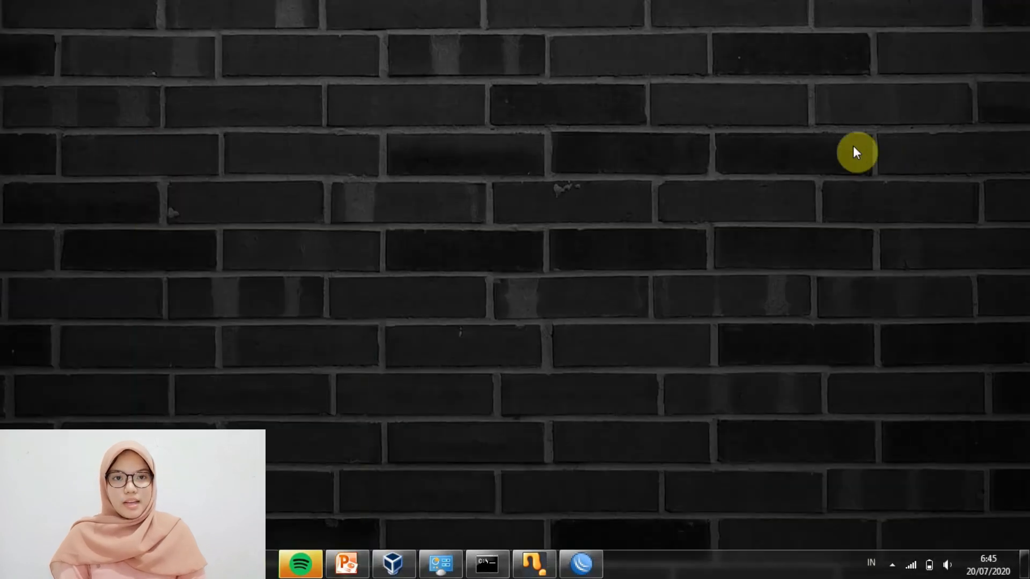